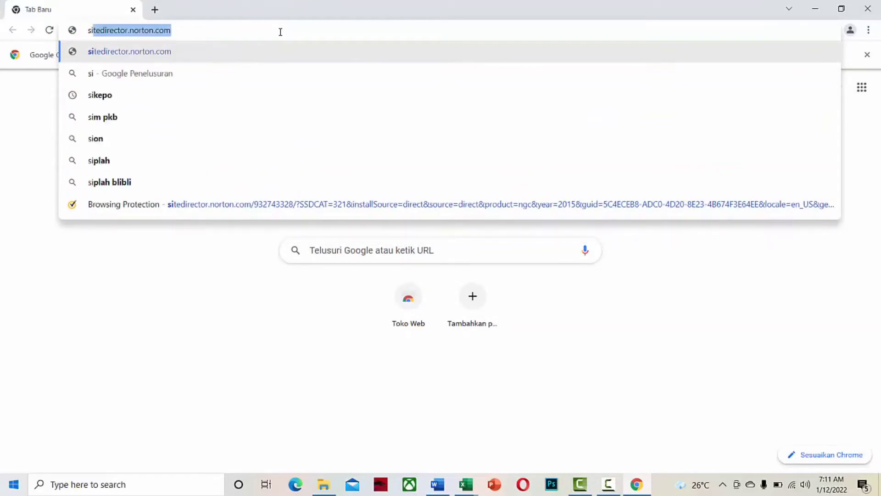
# Search Google for 'sikepo prov bali 2021' and open the official SIKEPO Prov Bali site.
pyautogui.write('kepo')
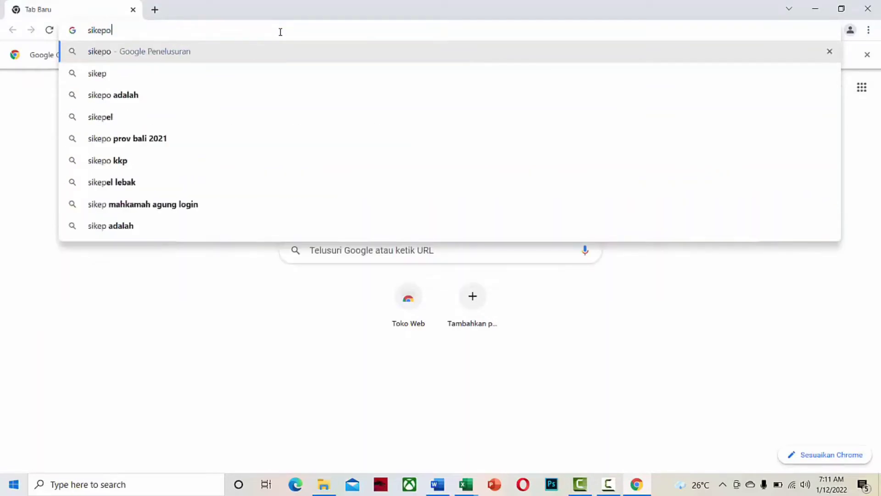
pyautogui.click(138, 96)
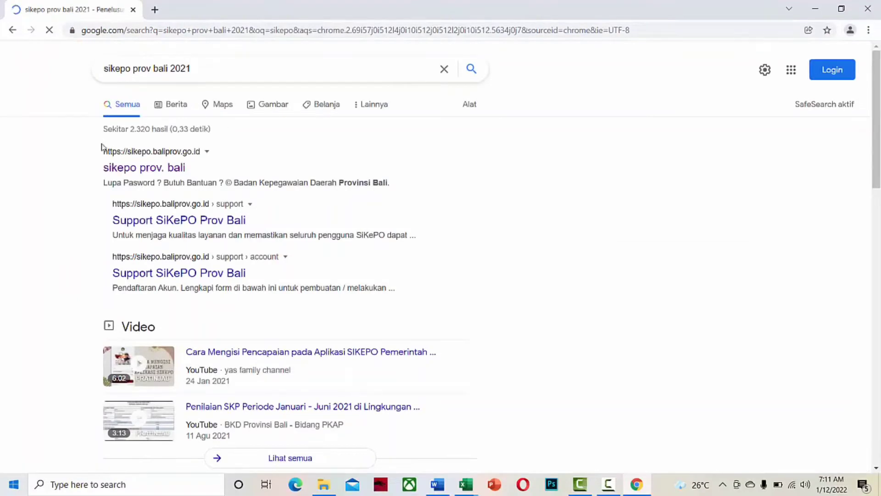
pyautogui.click(123, 169)
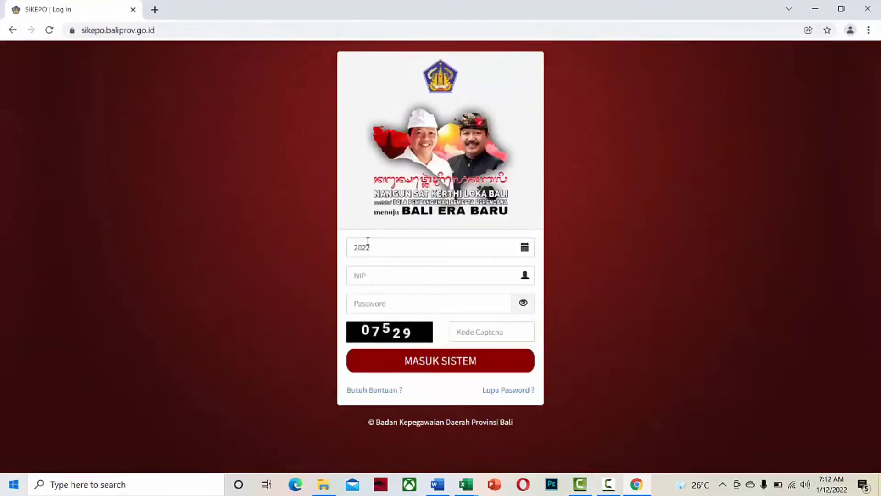
# Log in for year 2022 with the employee NIP, account password and captcha code.
pyautogui.click(373, 276)
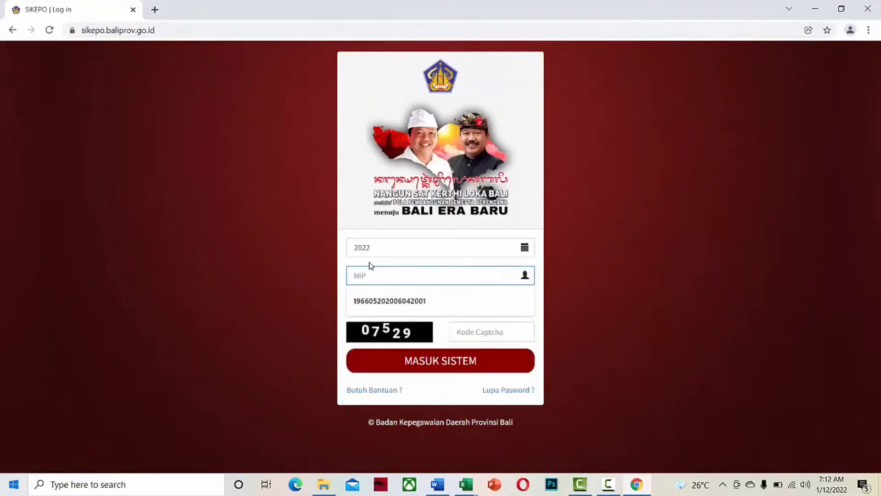
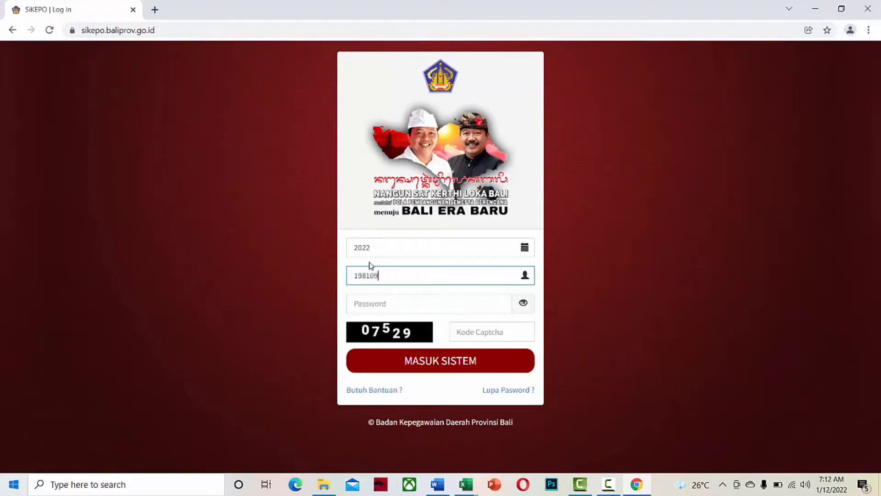
pyautogui.click(371, 304)
pyautogui.write('*')
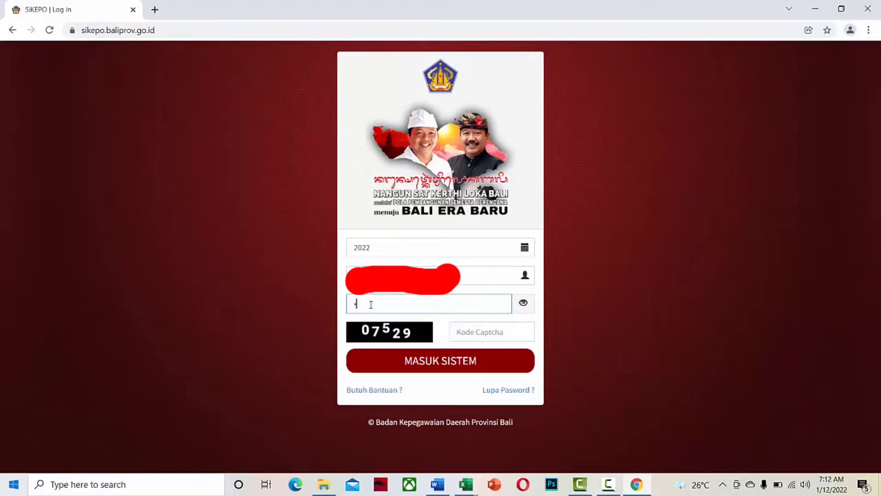
pyautogui.write('********')
pyautogui.click(461, 331)
pyautogui.write('07529')
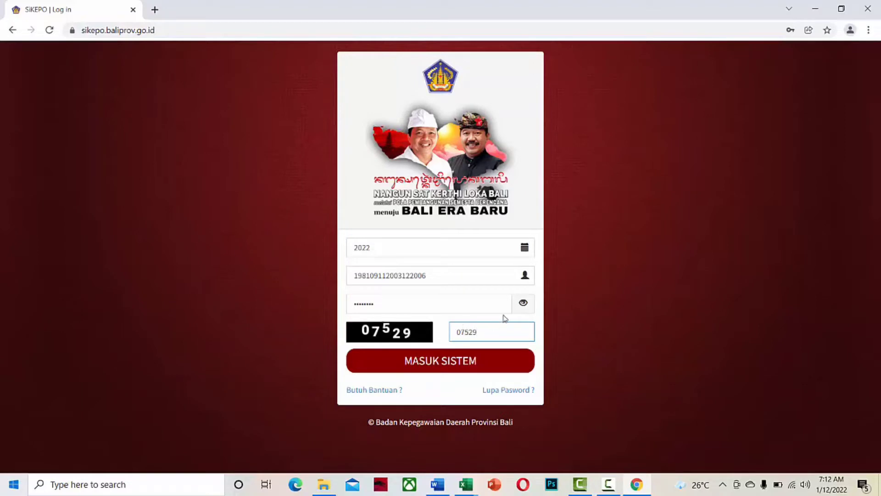
pyautogui.click(460, 365)
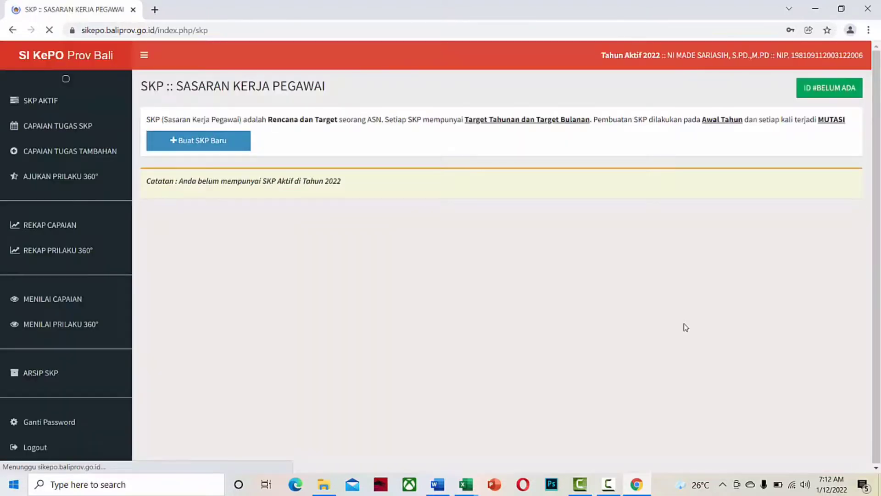
# Create a new SKP with location BADUNG dated 03 January 2022, save it and confirm.
pyautogui.click(214, 147)
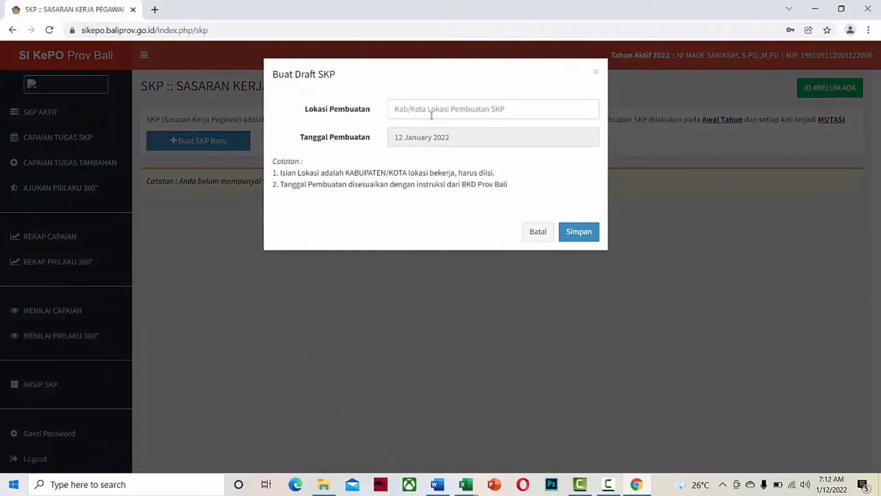
pyautogui.click(431, 113)
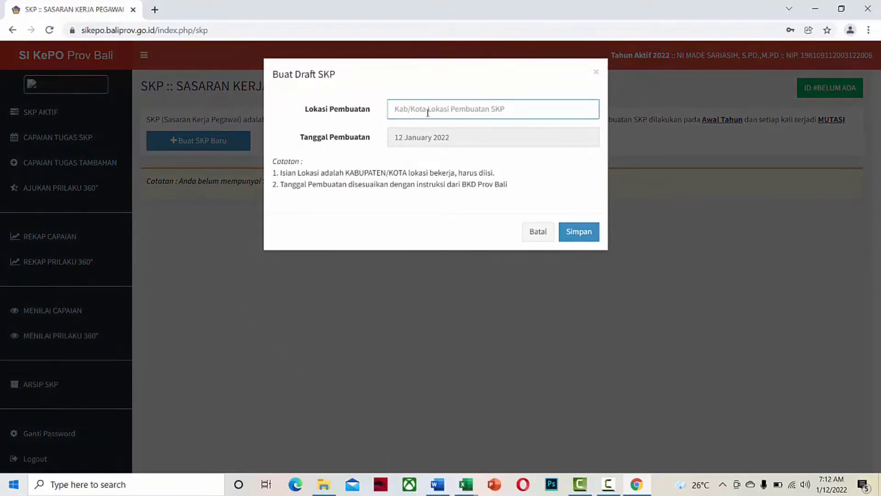
pyautogui.write('BaDU')
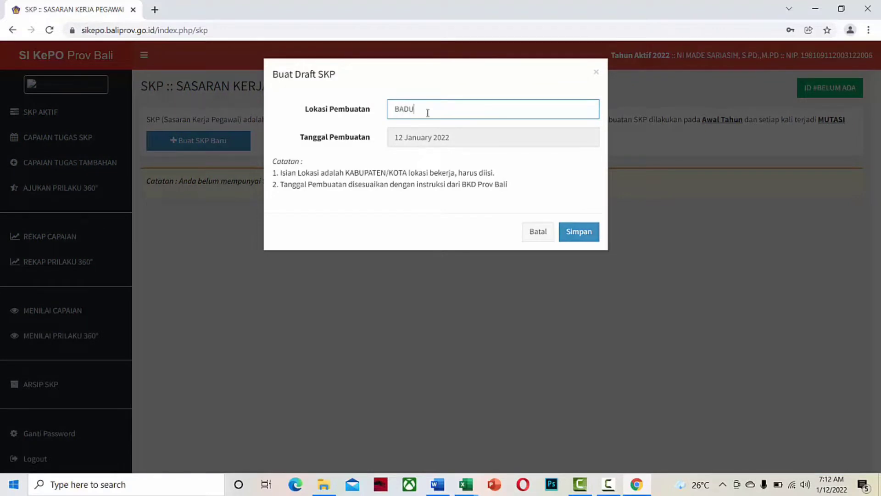
pyautogui.write('NG')
pyautogui.click(444, 145)
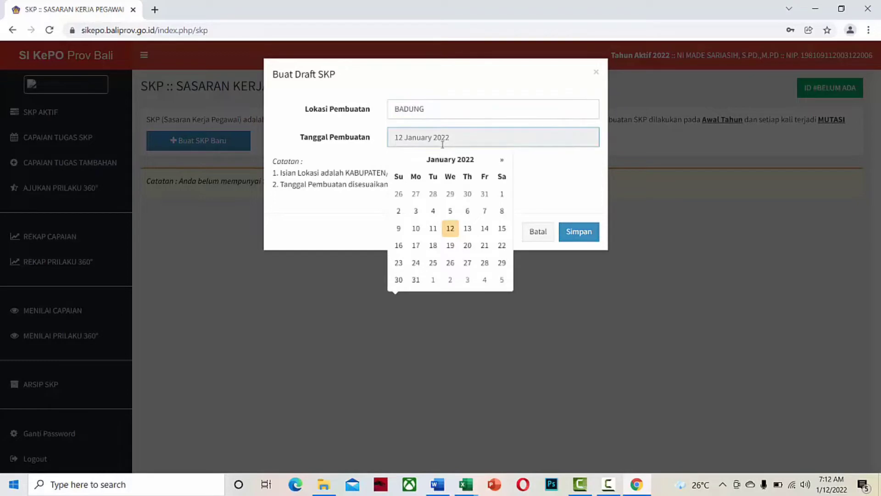
pyautogui.click(416, 212)
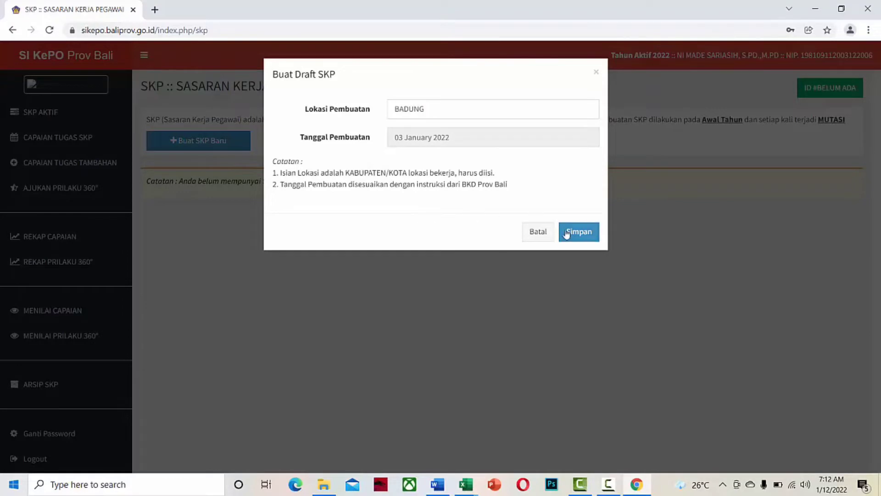
pyautogui.click(581, 236)
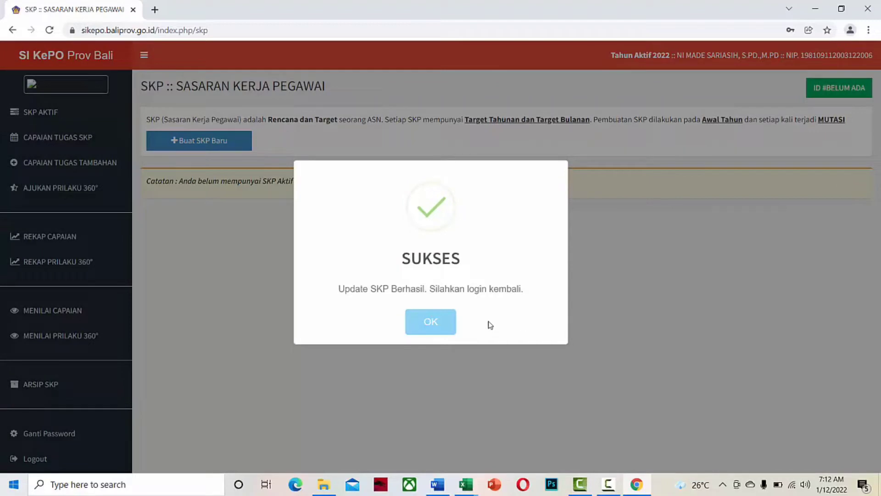
pyautogui.click(430, 321)
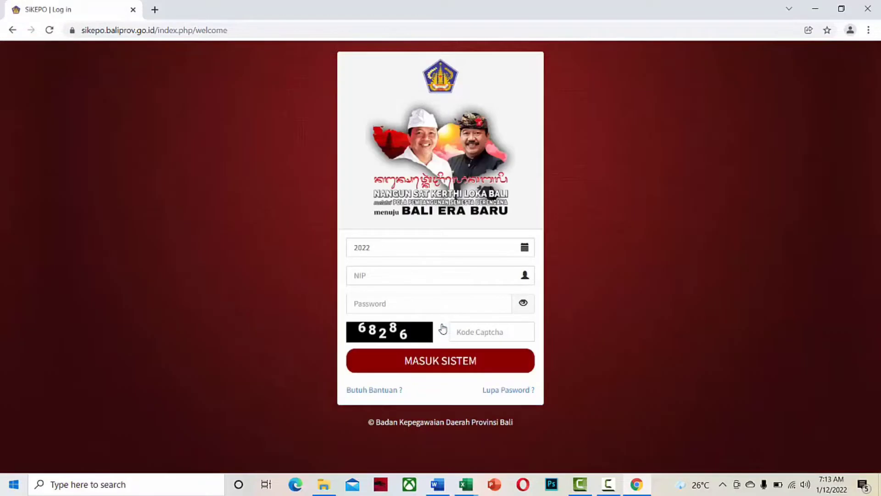
# Log back in using the NIP saved in autofill to reach the BADUNG draft SKP.
pyautogui.click(443, 279)
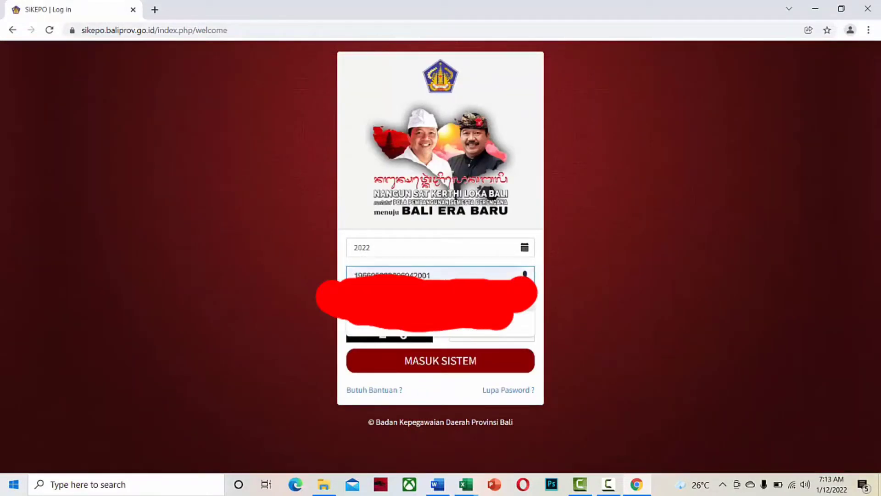
pyautogui.click(443, 320)
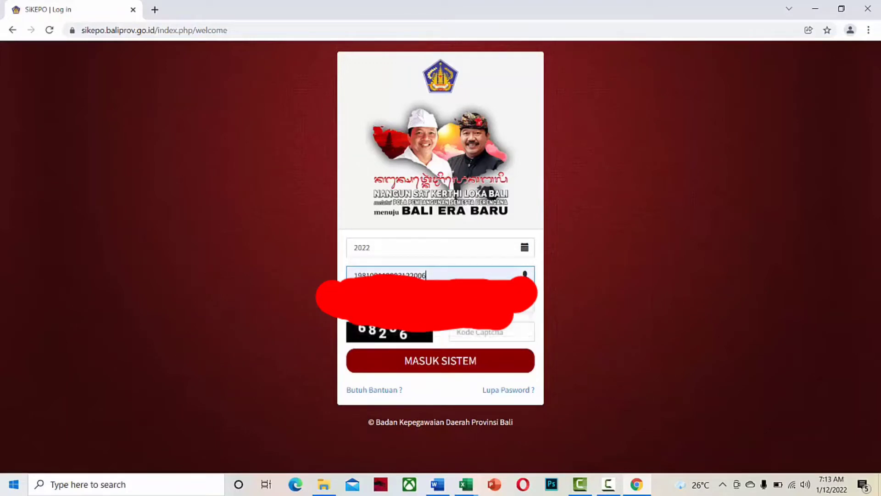
pyautogui.click(449, 364)
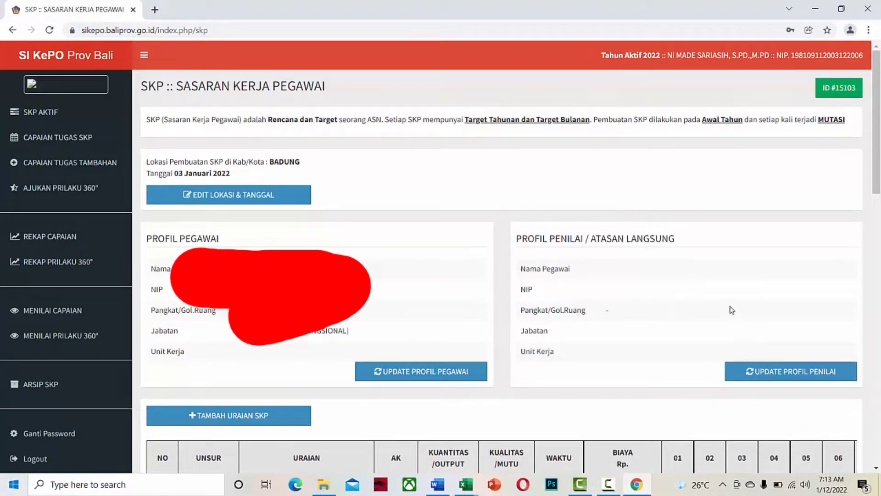
# Find the direct supervisor by their pasted NIP and save them as the assessor.
pyautogui.click(774, 371)
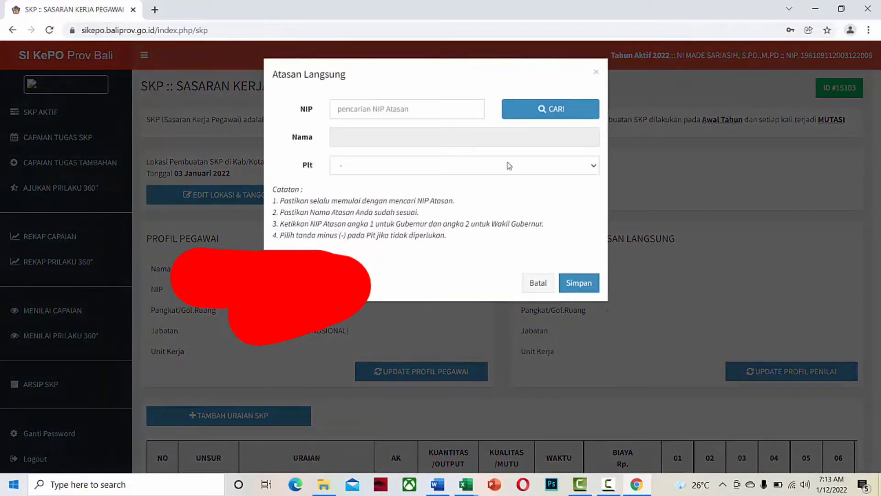
pyautogui.click(459, 116)
pyautogui.hotkey('ctrl', 'v')
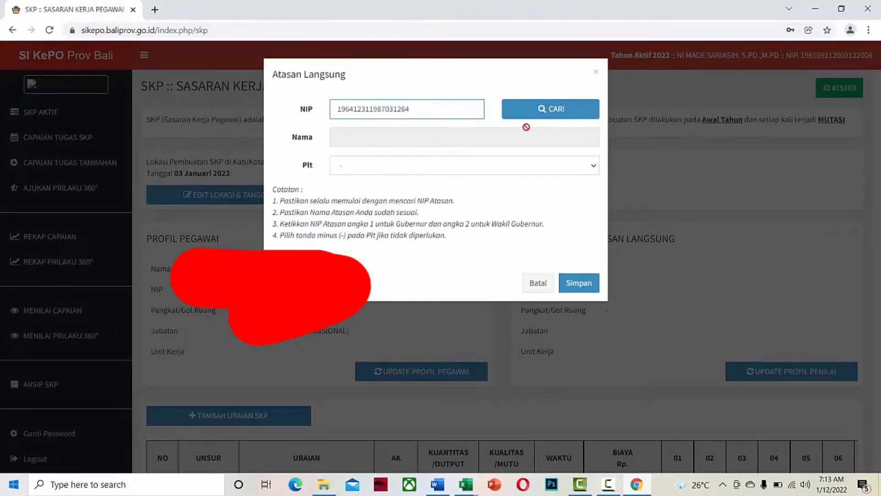
pyautogui.click(545, 114)
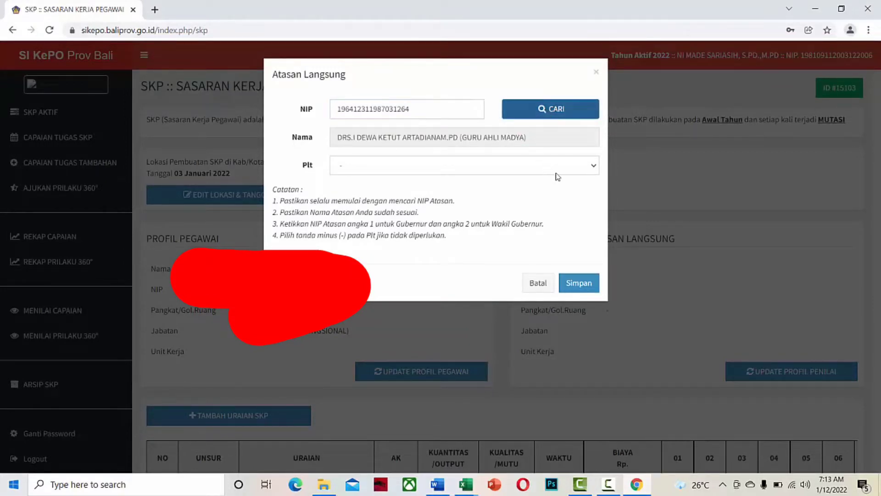
pyautogui.click(579, 287)
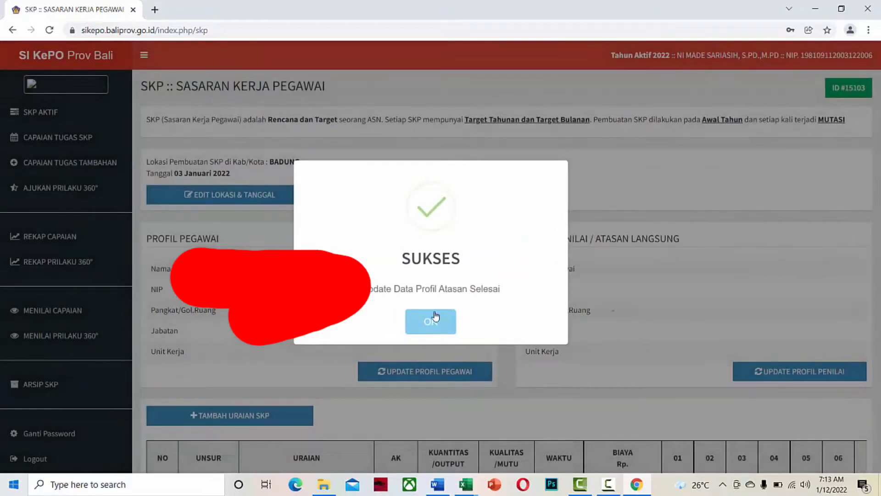
pyautogui.click(444, 320)
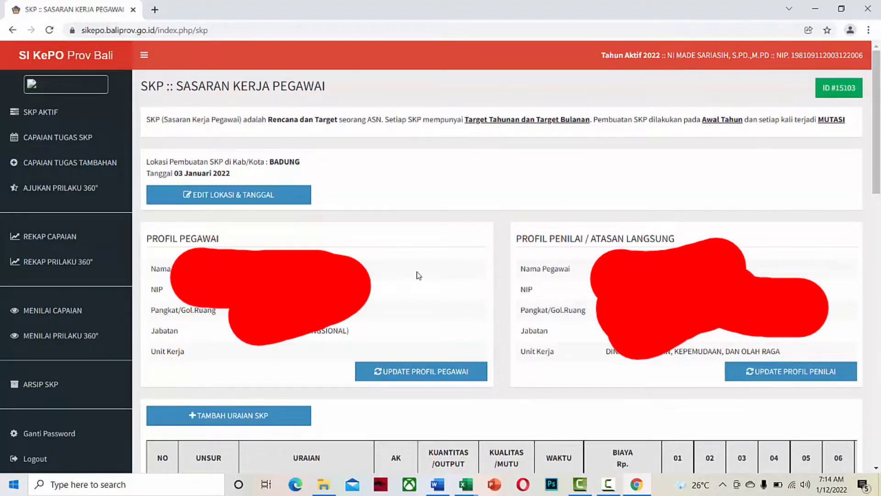
# Open an empty Target SKP Setahun form via TAMBAH URAIAN SKP below the SKP table.
pyautogui.scroll(-4, 421, 276)
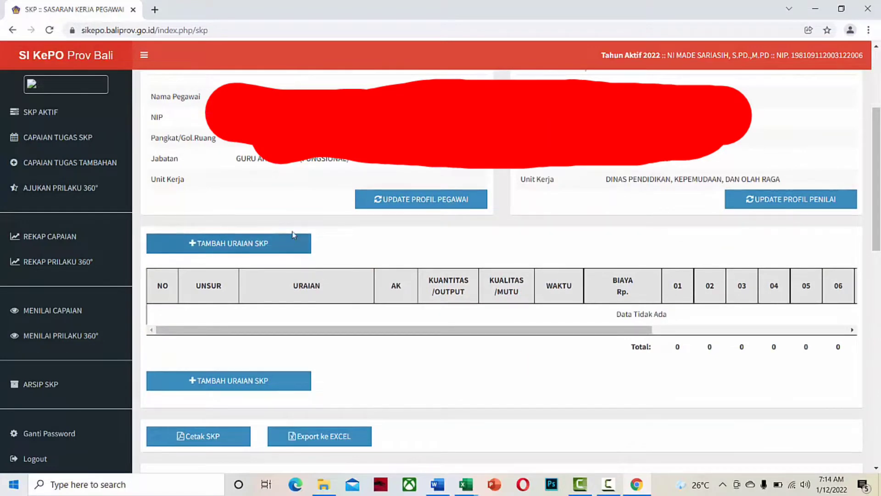
pyautogui.click(261, 250)
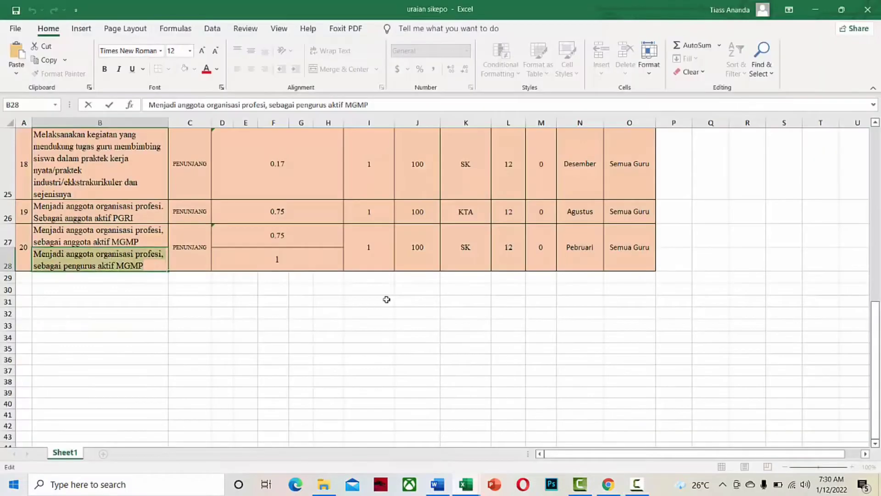
pyautogui.scroll(4, 743, 297)
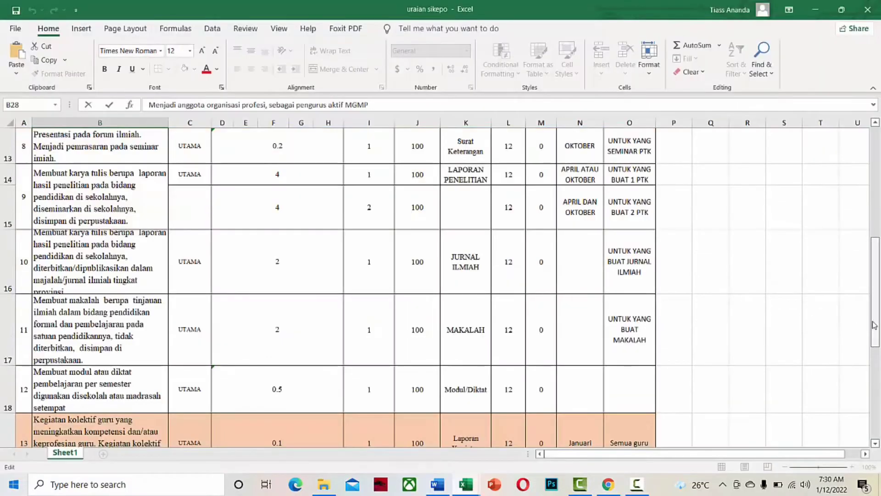
# Enlarge row 16 of the URAIAN SIKEPO sheet so its whole description shows.
pyautogui.moveTo(876, 298); pyautogui.dragTo(877, 188)
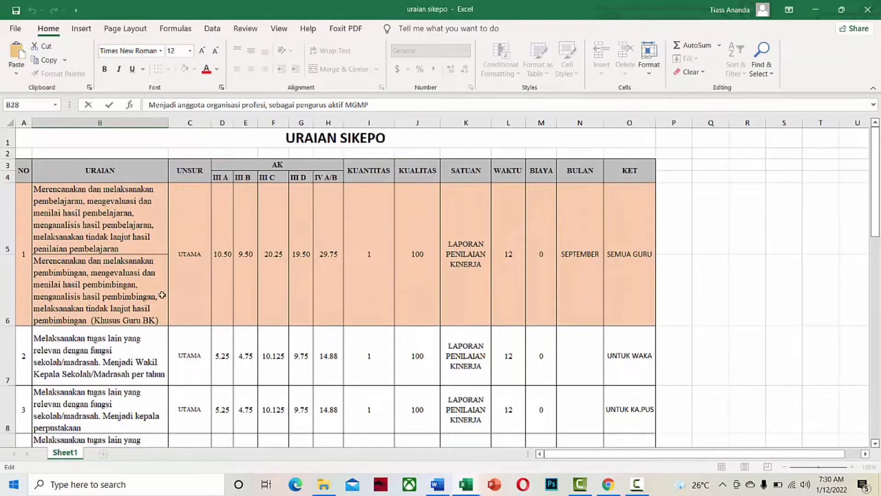
pyautogui.click(876, 444)
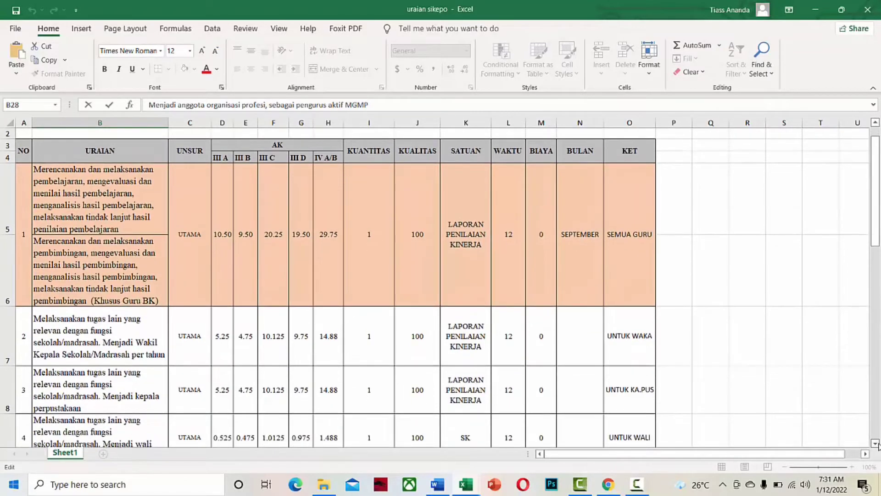
pyautogui.click(877, 444)
pyautogui.click(877, 444)
pyautogui.click(878, 444)
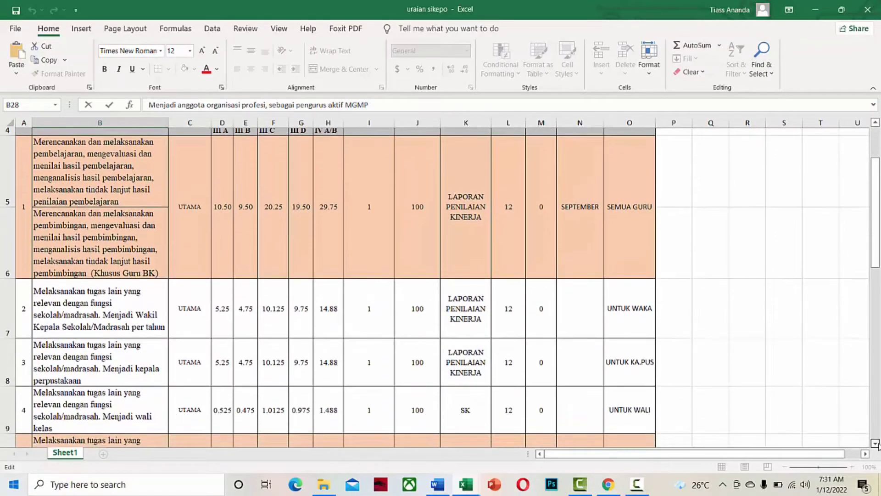
pyautogui.click(877, 443)
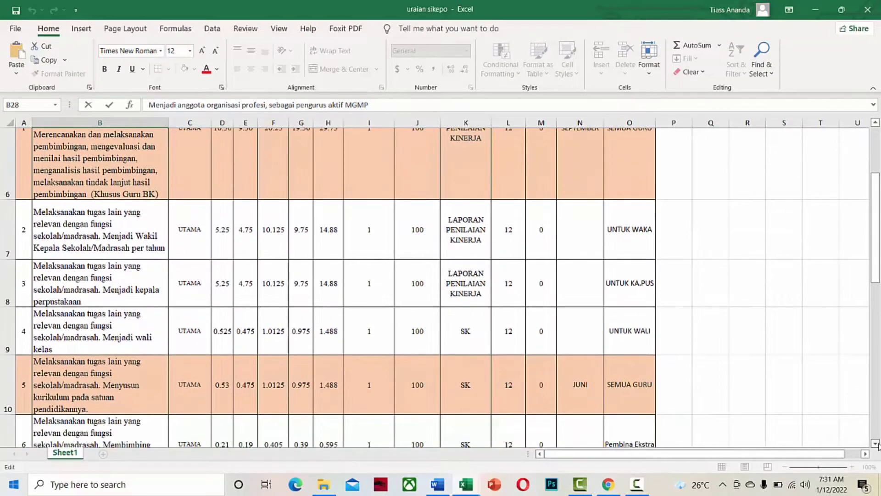
pyautogui.click(878, 444)
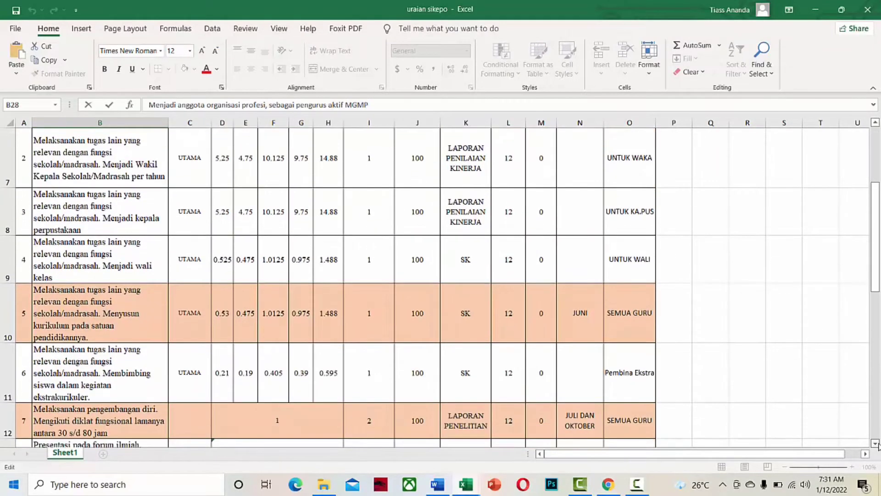
pyautogui.click(878, 444)
pyautogui.click(877, 445)
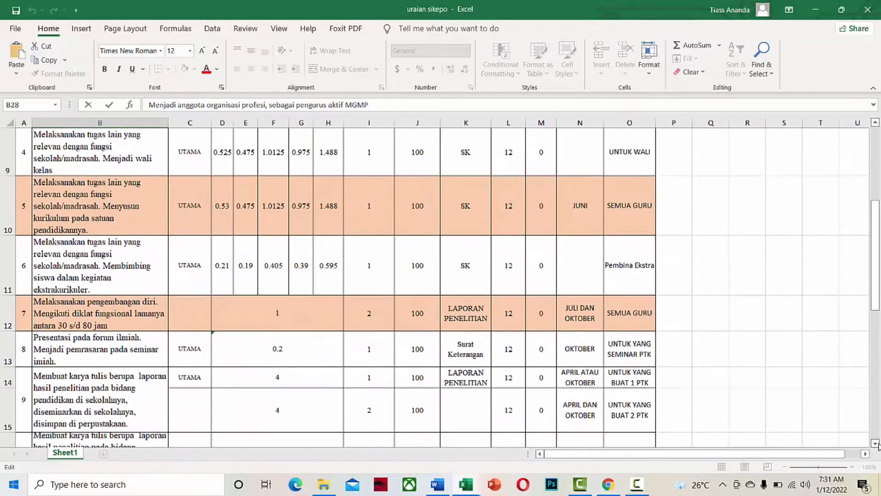
pyautogui.click(878, 444)
pyautogui.click(877, 444)
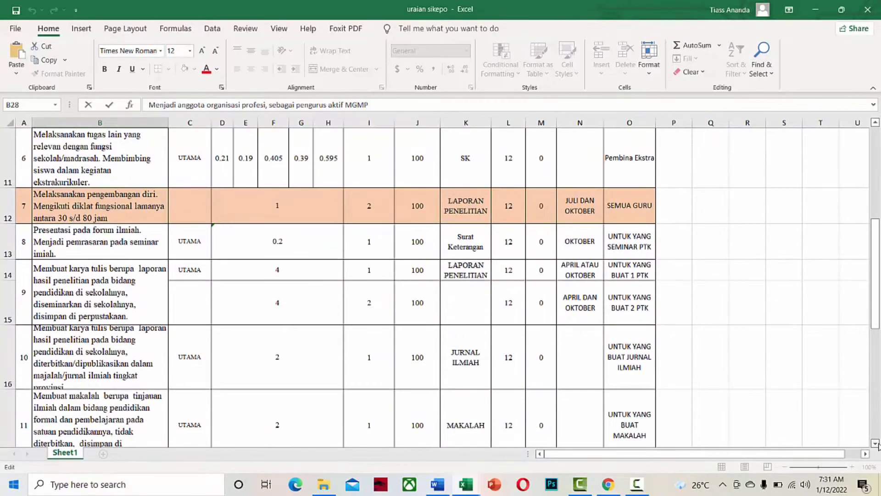
pyautogui.click(877, 444)
pyautogui.click(878, 444)
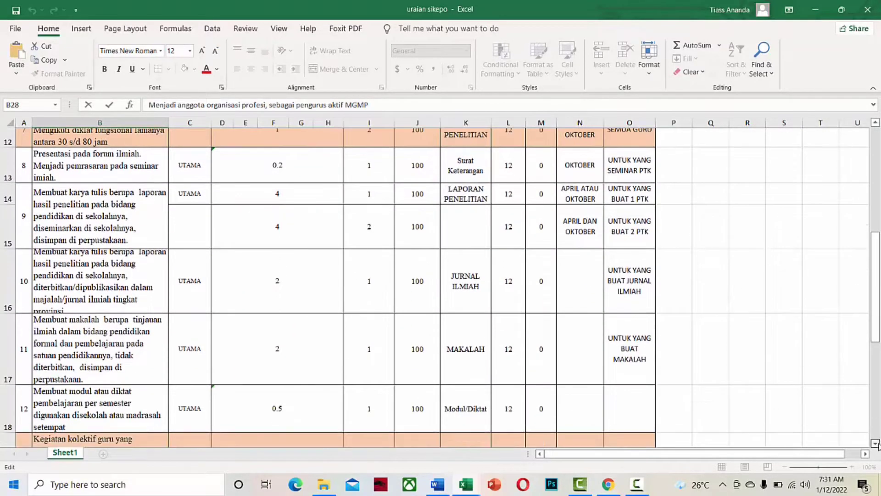
pyautogui.click(878, 444)
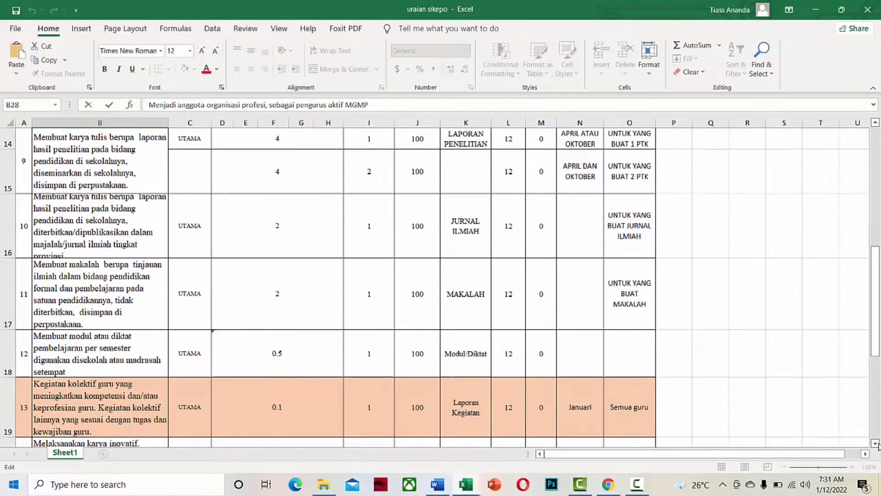
pyautogui.click(877, 444)
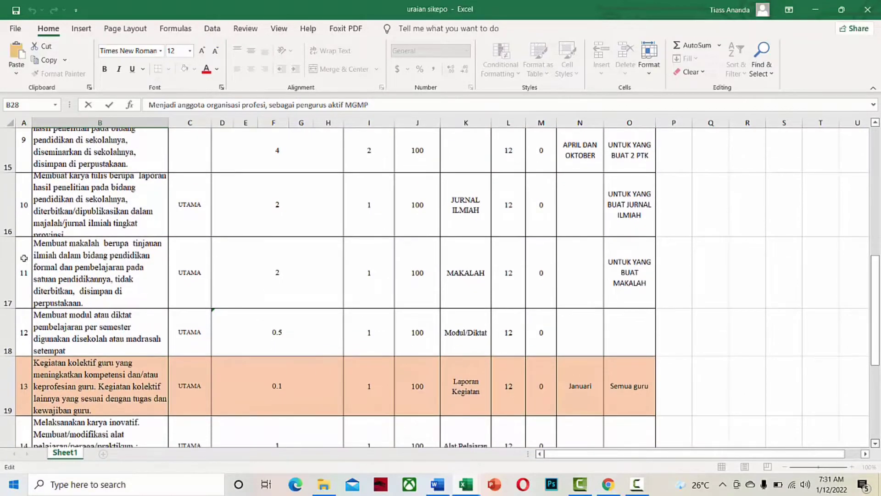
pyautogui.click(9, 225)
pyautogui.moveTo(10, 238); pyautogui.dragTo(9, 244)
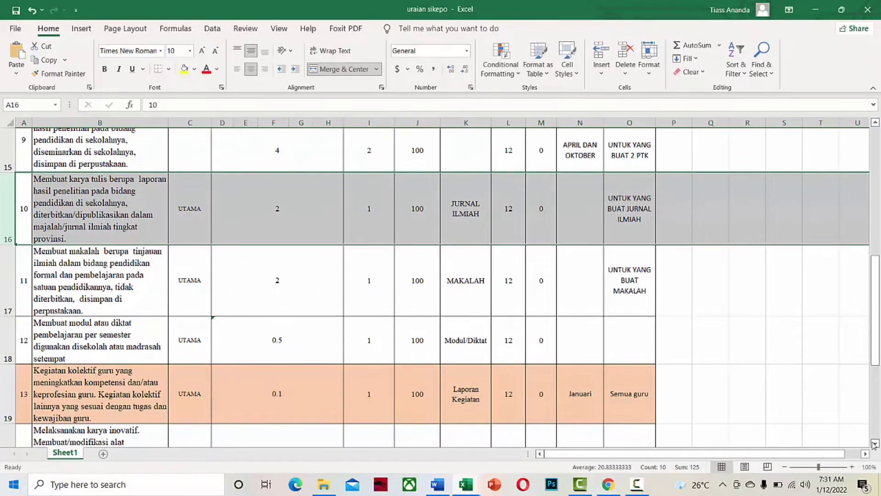
# Check the lower PENUNJANG rows, then select the first task description in cell B5.
pyautogui.click(875, 444)
pyautogui.click(875, 443)
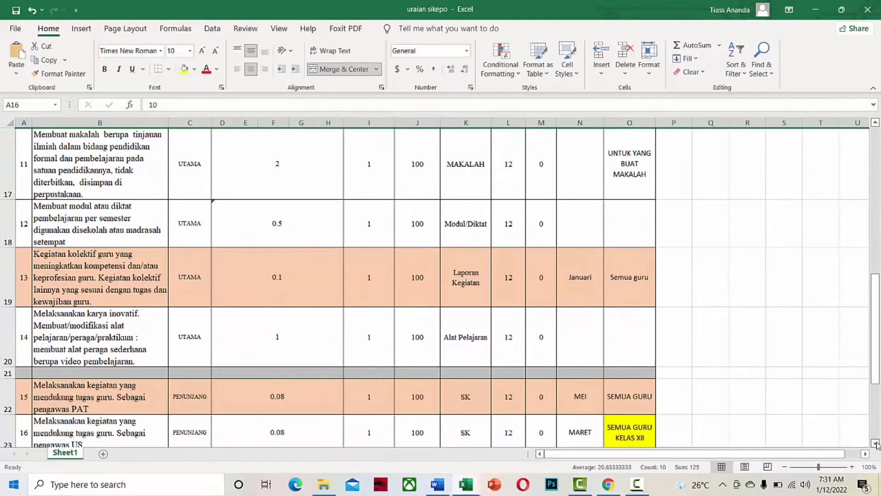
pyautogui.click(875, 444)
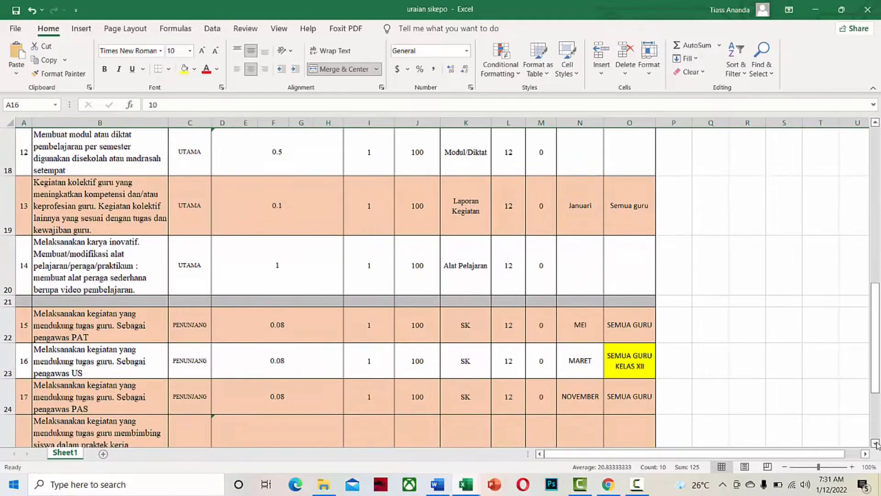
pyautogui.click(875, 443)
pyautogui.click(875, 443)
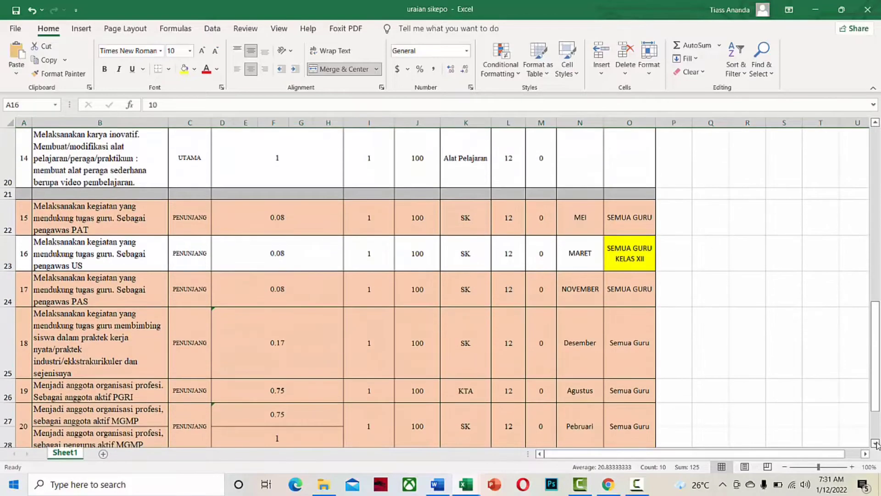
pyautogui.click(875, 444)
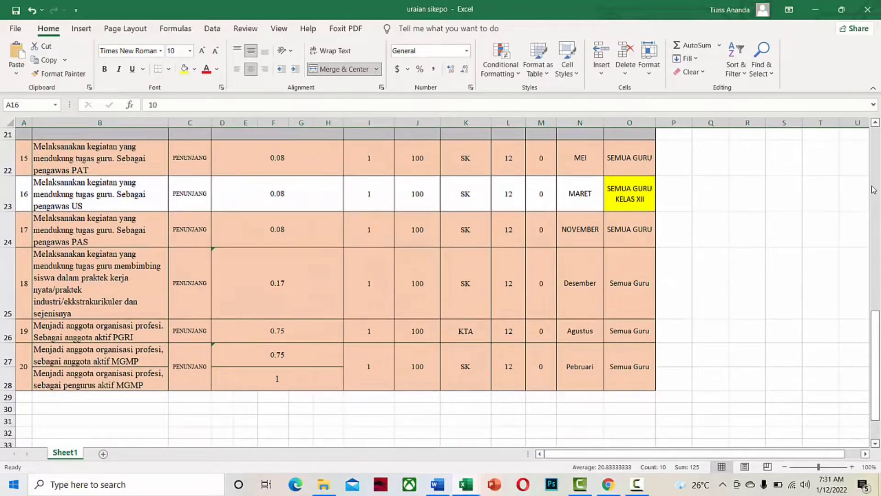
pyautogui.click(875, 123)
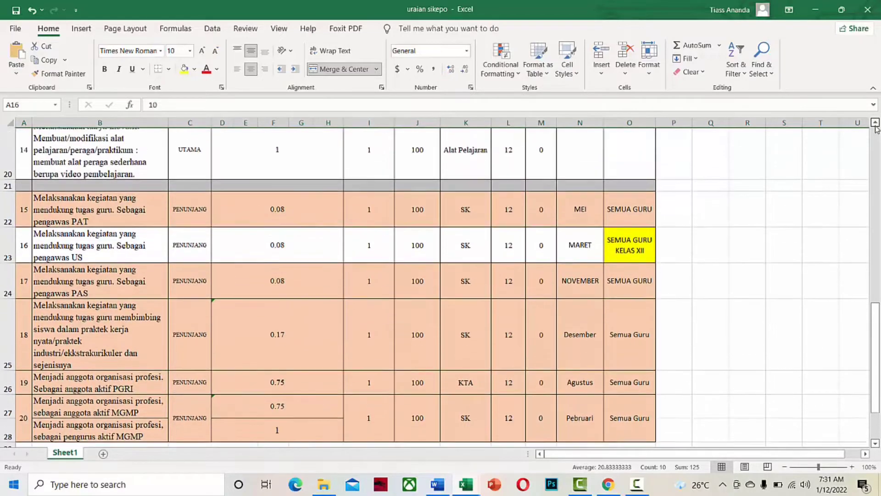
pyautogui.click(876, 123)
pyautogui.click(875, 123)
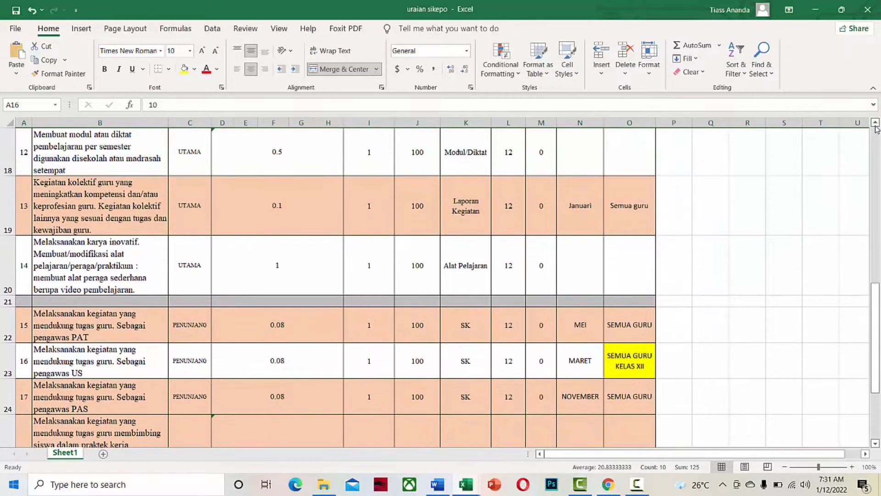
pyautogui.click(876, 123)
pyautogui.click(876, 123)
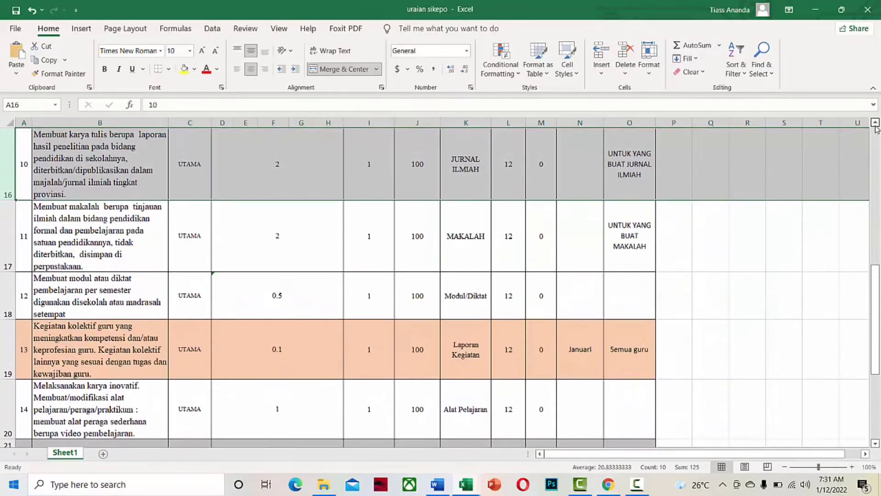
pyautogui.click(876, 123)
pyautogui.click(875, 123)
pyautogui.click(875, 123)
pyautogui.click(876, 123)
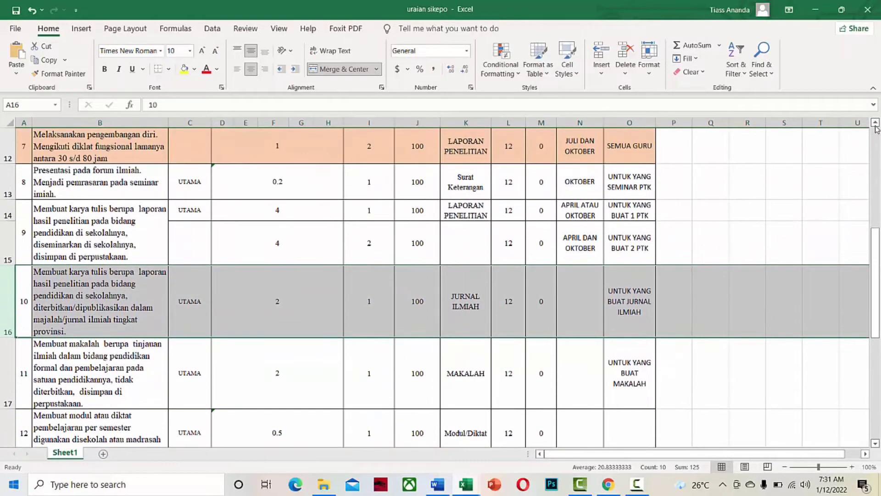
pyautogui.click(875, 123)
pyautogui.click(875, 123)
pyautogui.click(875, 123)
pyautogui.click(875, 123)
pyautogui.click(875, 123)
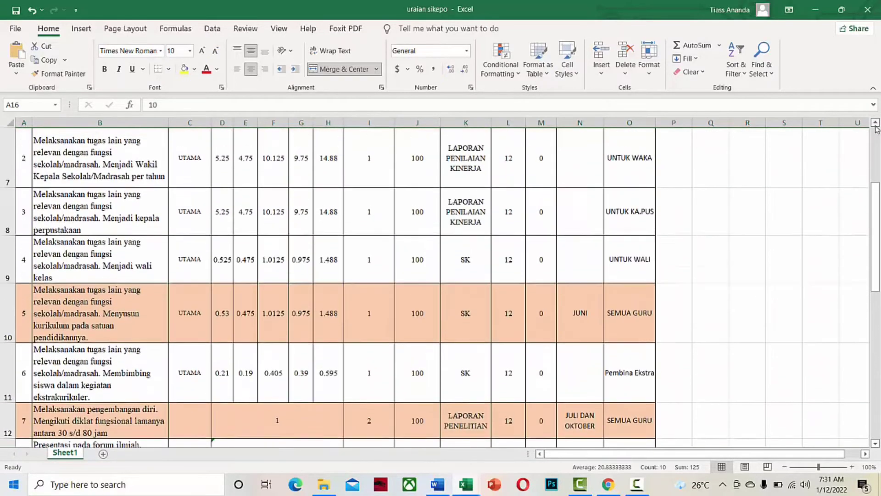
pyautogui.click(876, 123)
pyautogui.click(875, 123)
pyautogui.click(875, 123)
pyautogui.click(876, 123)
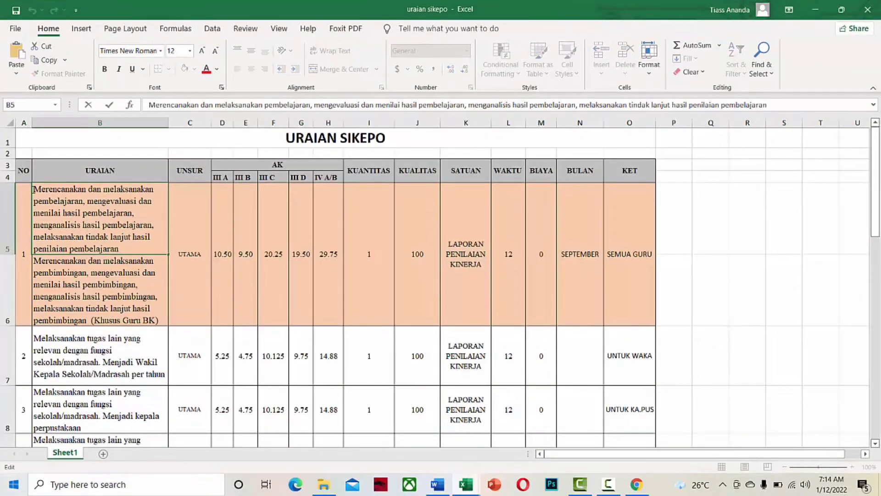
pyautogui.moveTo(33, 188); pyautogui.dragTo(128, 246)
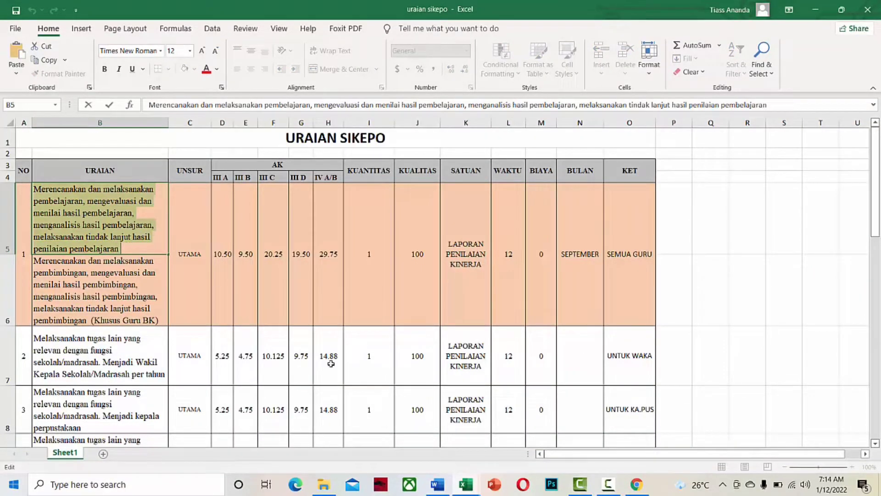
# Paste the planning-and-assessing-learning task into Uraian and enter angka kredit 29.75.
pyautogui.click(631, 490)
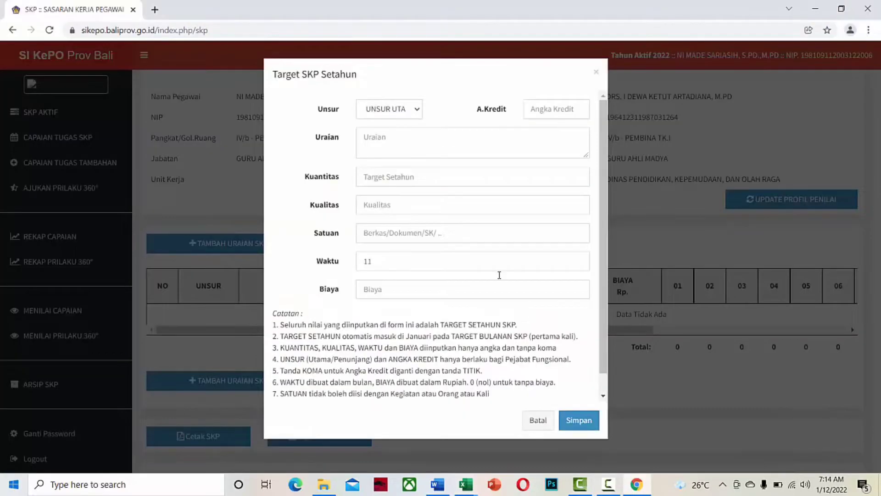
pyautogui.click(410, 110)
pyautogui.click(424, 138)
pyautogui.hotkey('ctrl', 'v')
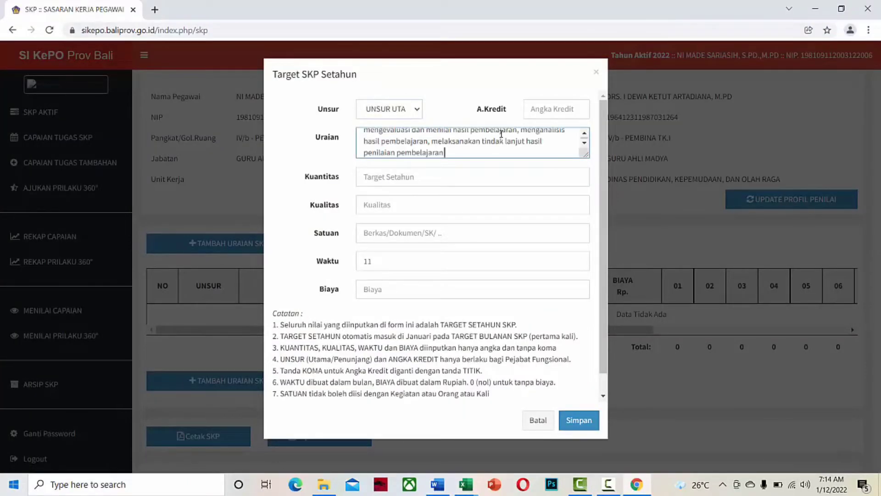
pyautogui.click(542, 110)
pyautogui.write('29.75')
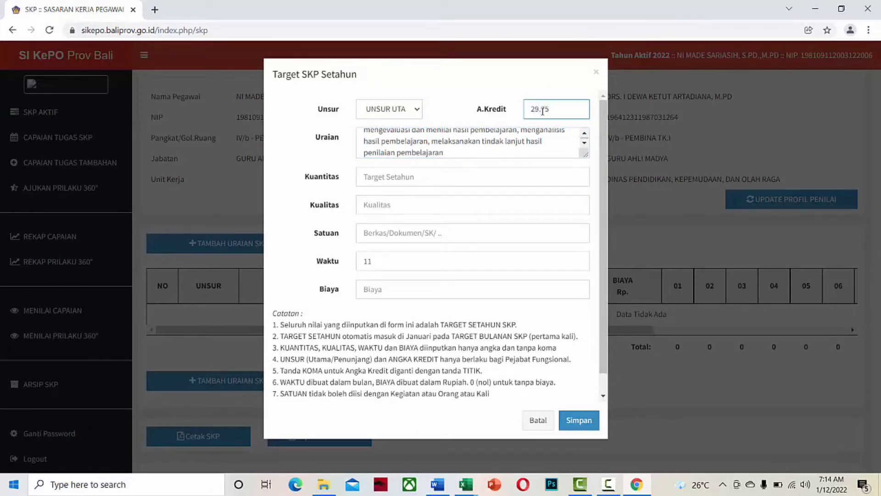
# Set quantity 1 Laporan PKG, quality 100, 12 months, cost 0, and save the target.
pyautogui.click(462, 177)
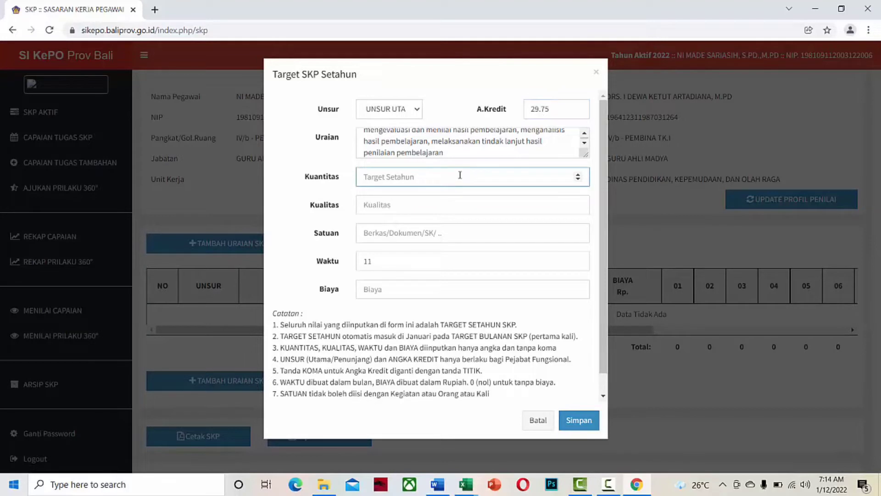
pyautogui.write('1')
pyautogui.click(451, 196)
pyautogui.write('1')
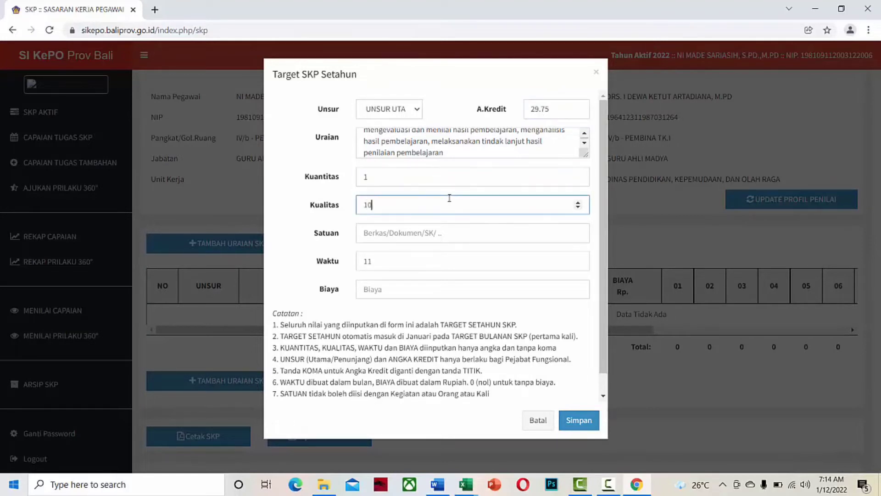
pyautogui.click(447, 232)
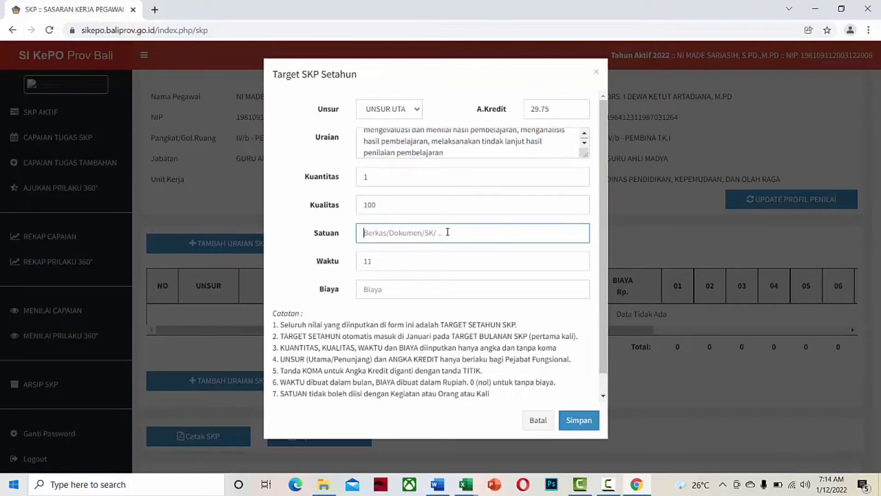
pyautogui.write('Laporan PKG')
pyautogui.click(578, 259)
pyautogui.click(487, 290)
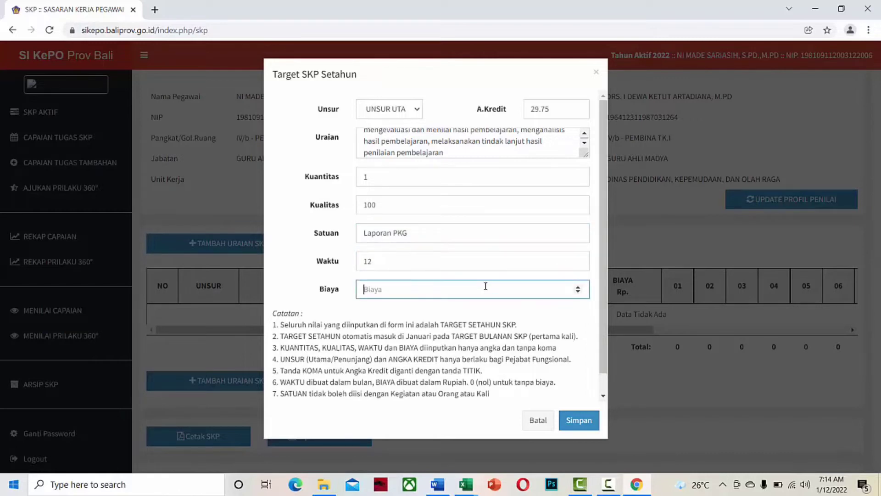
pyautogui.write('0')
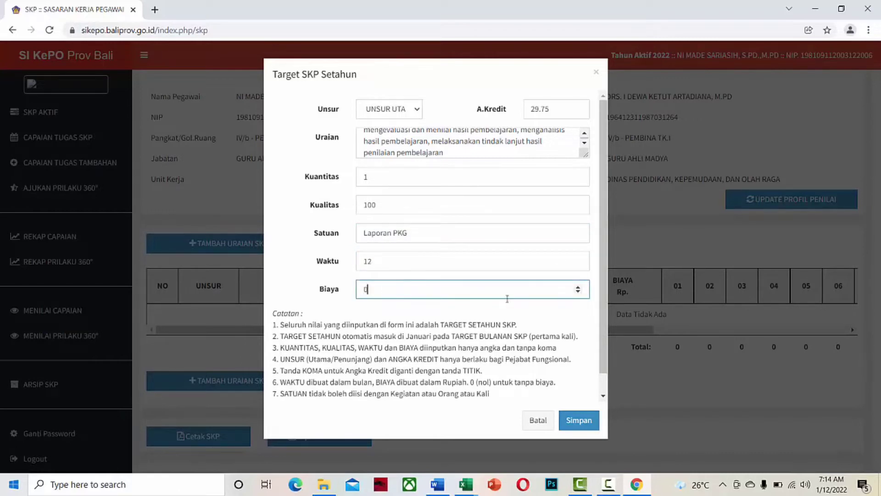
pyautogui.click(580, 420)
pyautogui.click(449, 332)
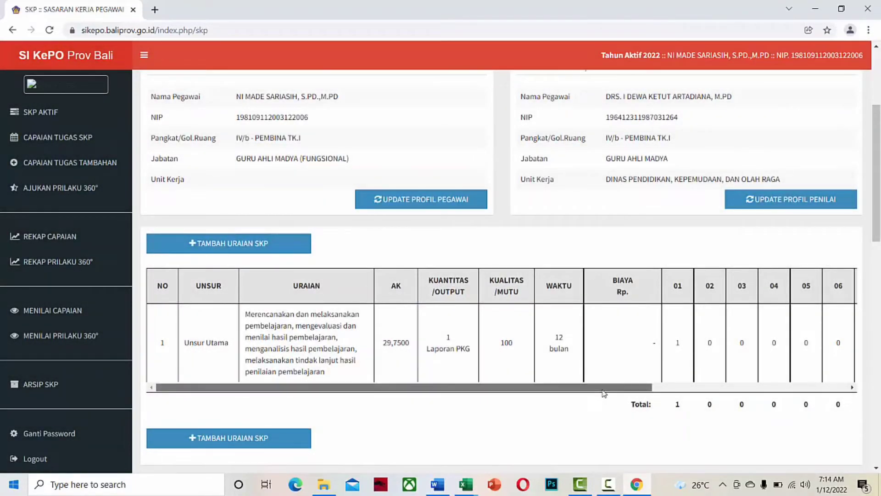
# Set task 1's monthly targets to January 0 and October 1, save, then add a new item.
pyautogui.moveTo(638, 387); pyautogui.dragTo(836, 388)
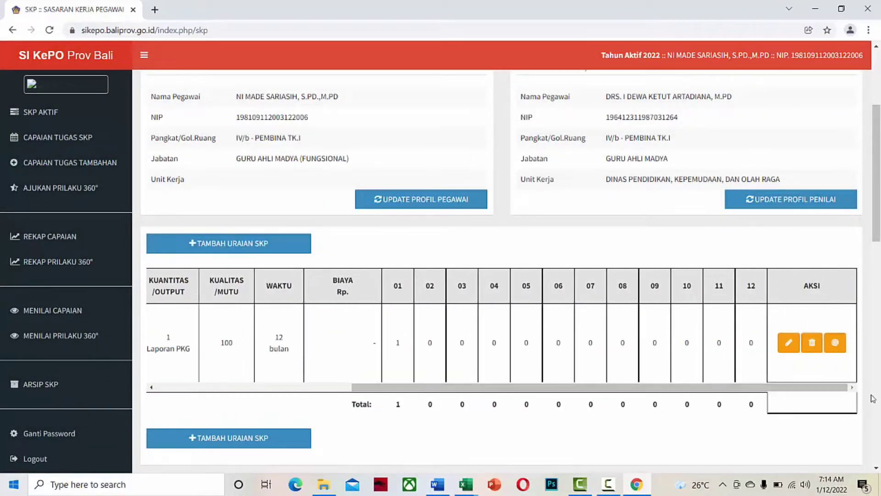
pyautogui.click(836, 342)
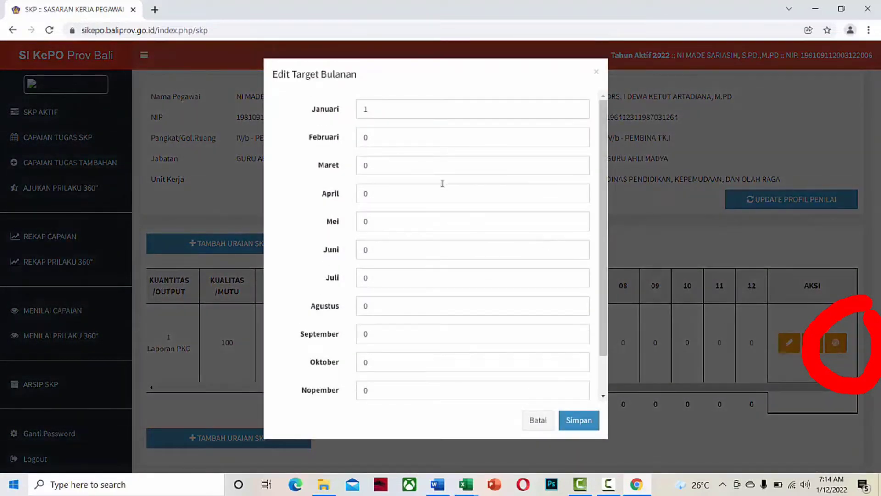
pyautogui.click(382, 114)
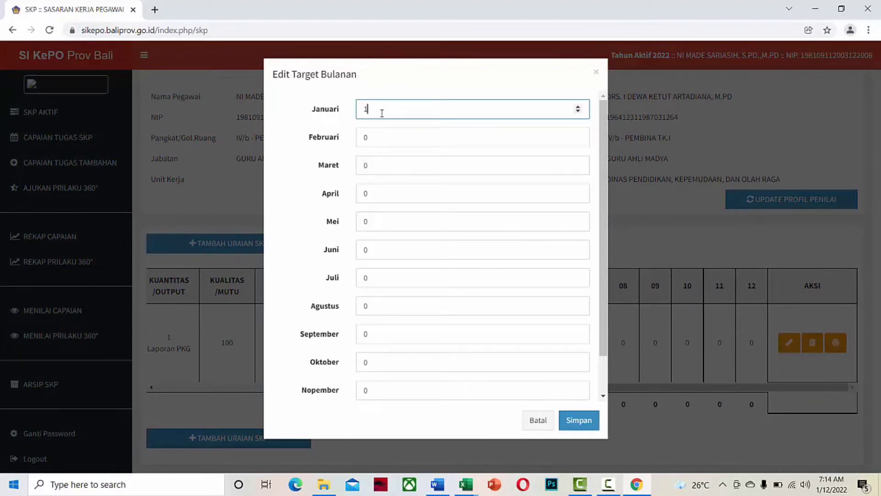
pyautogui.press('BackSpace')
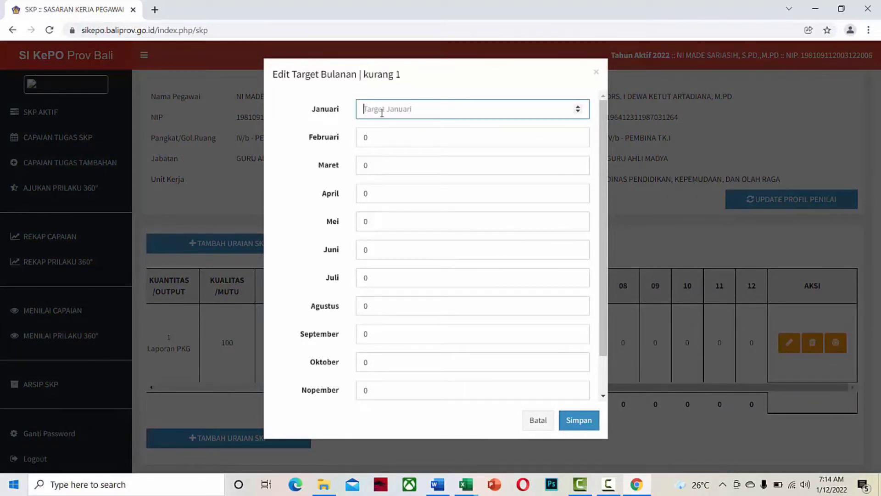
pyautogui.write('0')
pyautogui.click(374, 362)
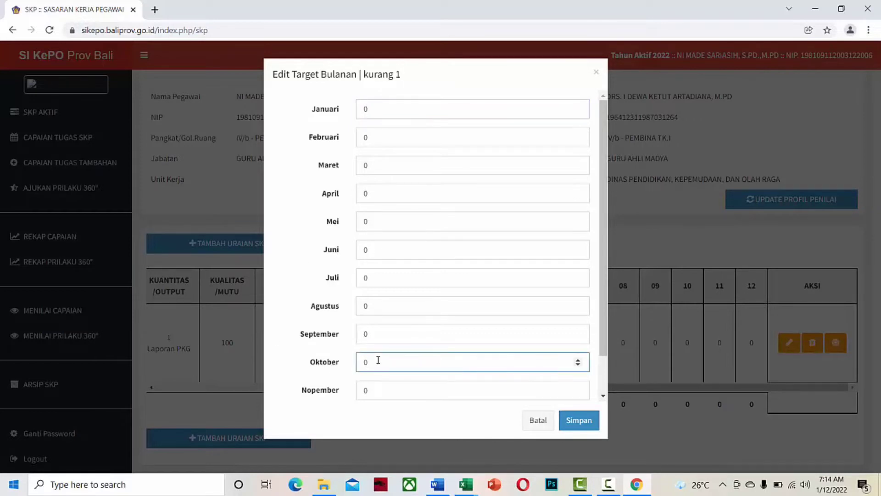
pyautogui.press('BackSpace')
pyautogui.write('1')
pyautogui.click(577, 419)
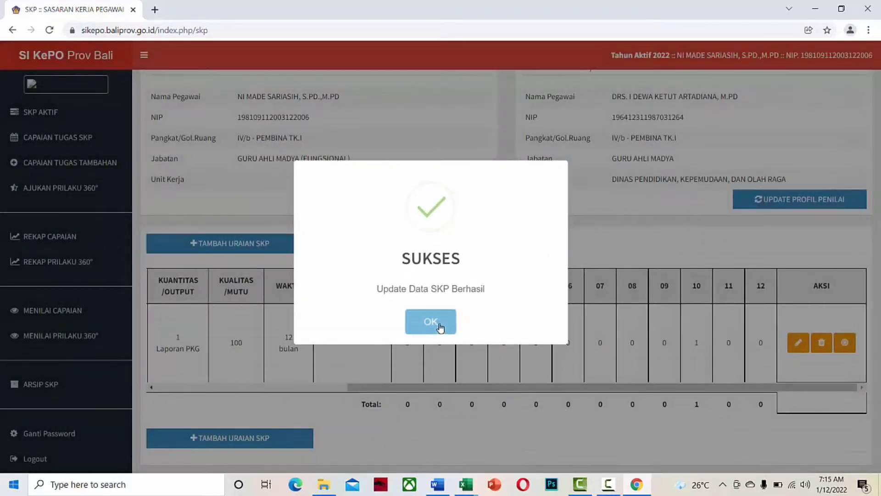
pyautogui.click(439, 325)
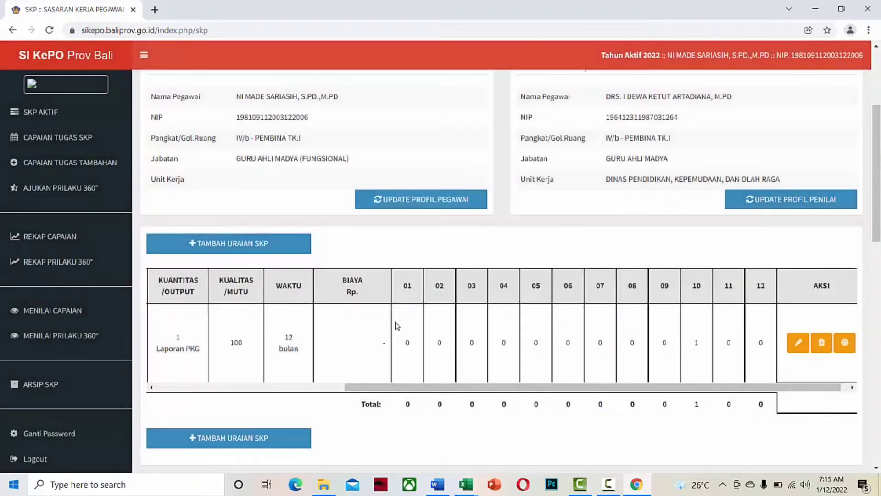
pyautogui.click(209, 247)
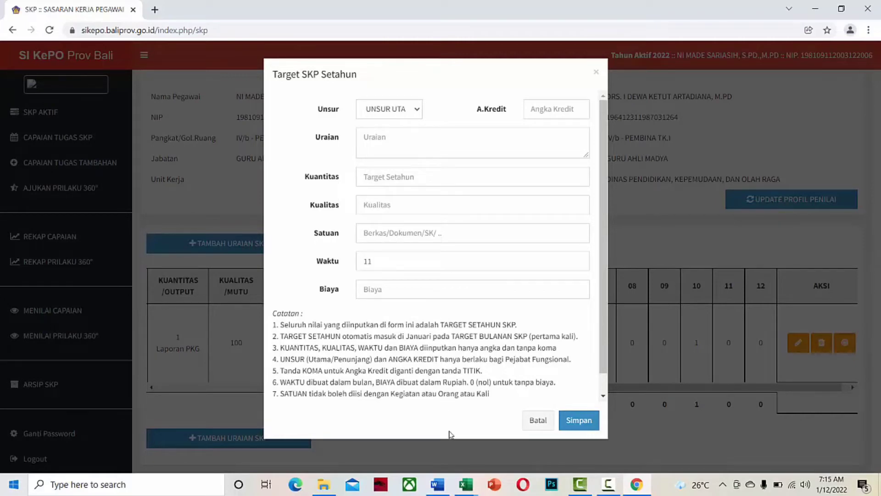
pyautogui.moveTo(465, 482)
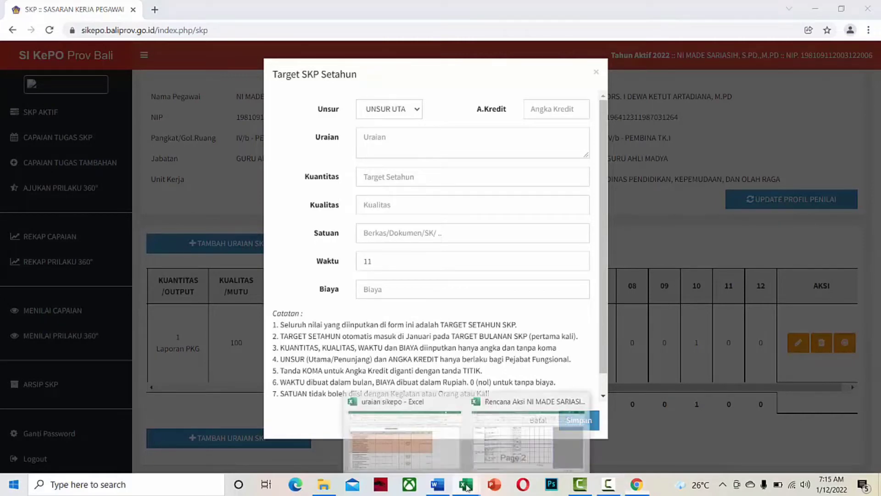
pyautogui.click(422, 461)
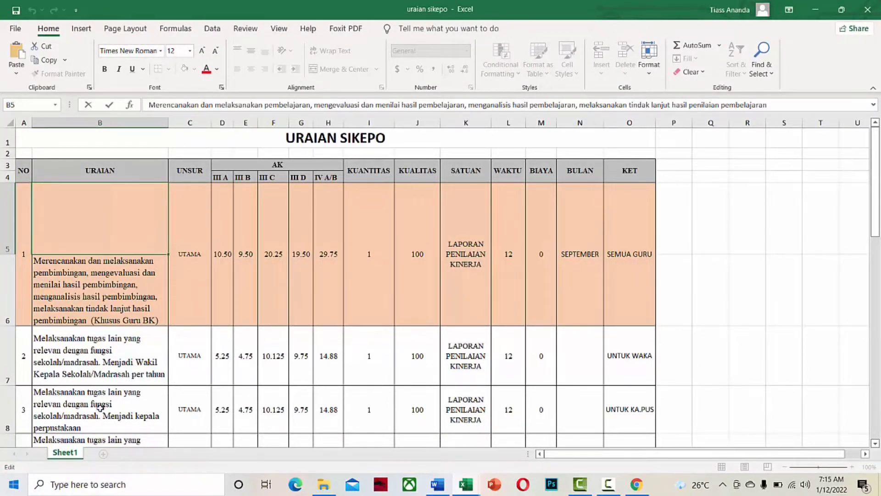
pyautogui.scroll(-1, 100, 408)
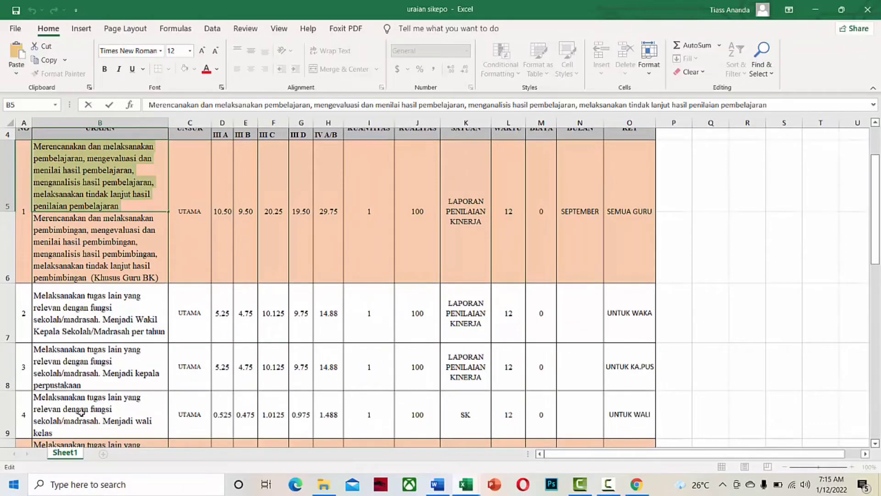
pyautogui.hotkey('alt', 'Tab')
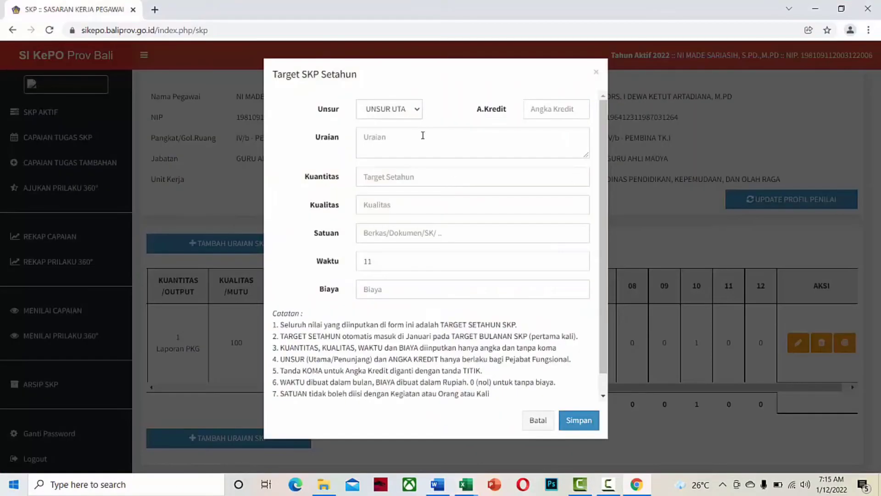
# Paste the curriculum-preparation task description into the new item's Uraian box.
pyautogui.click(418, 110)
pyautogui.click(408, 134)
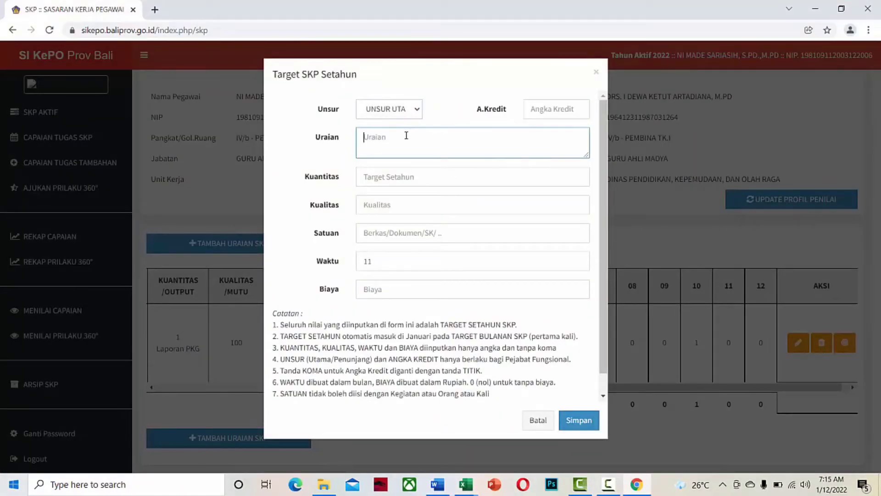
pyautogui.rightClick(406, 134)
pyautogui.click(444, 227)
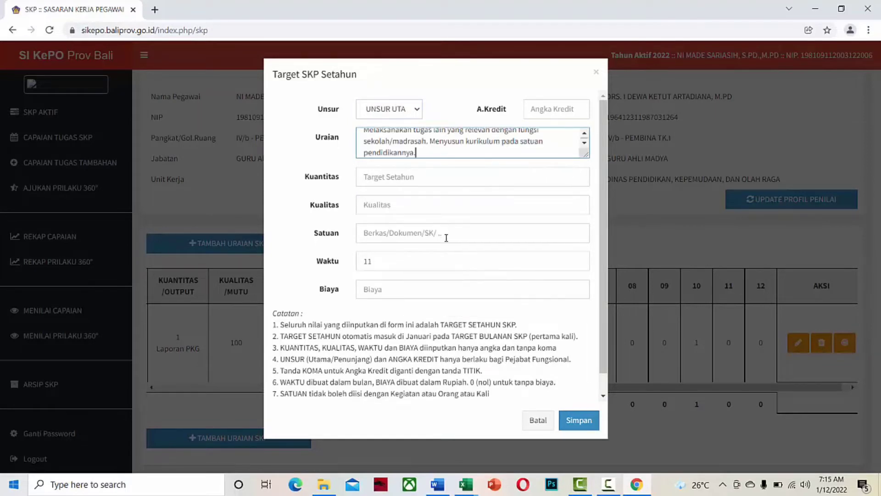
pyautogui.click(534, 110)
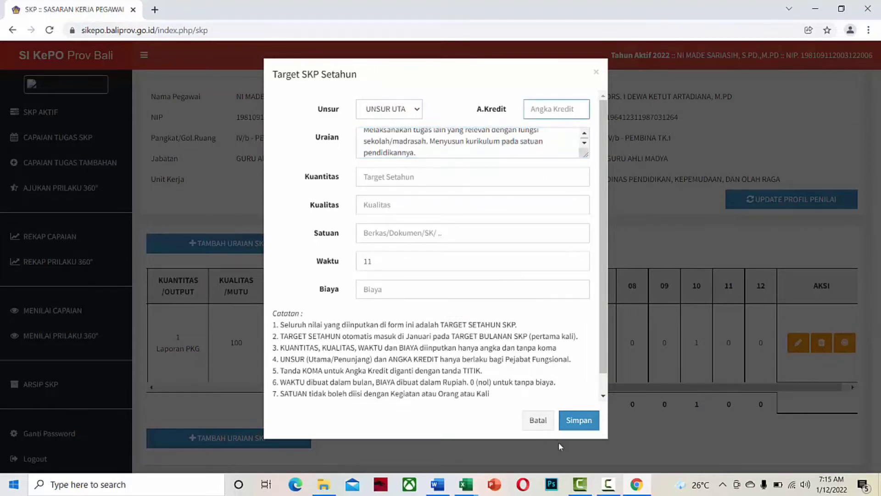
# Copy the 1.4875 angka kredit value from cell H10 in Excel.
pyautogui.moveTo(461, 491)
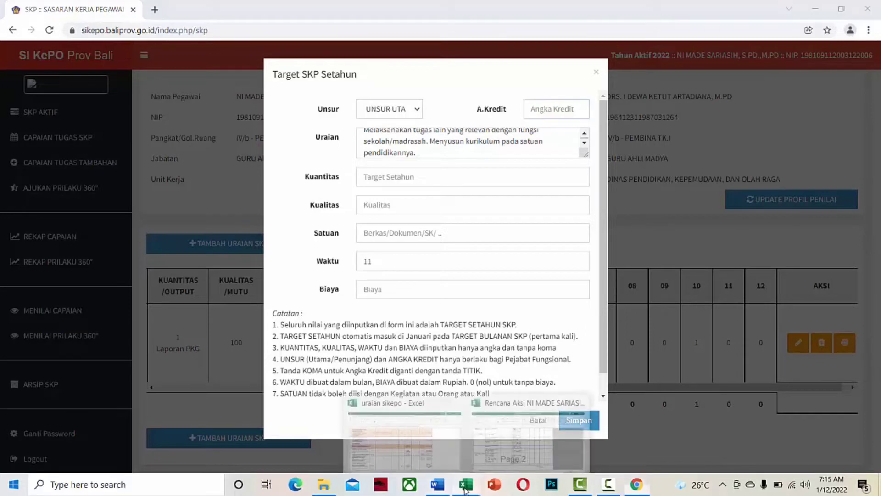
pyautogui.click(359, 408)
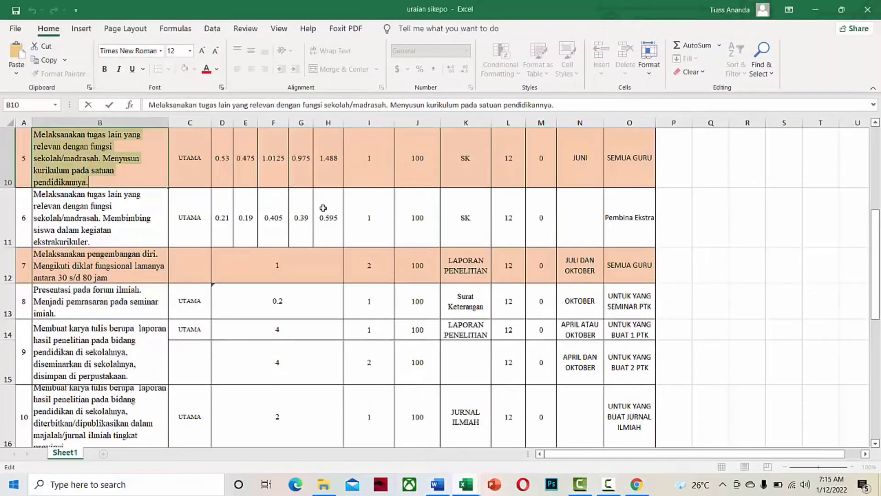
pyautogui.click(329, 167)
pyautogui.click(202, 104)
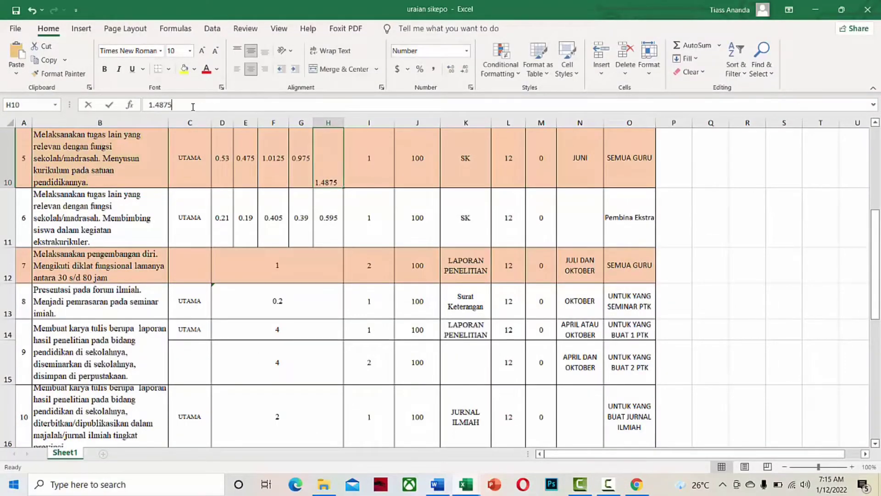
pyautogui.moveTo(202, 105); pyautogui.dragTo(147, 105)
pyautogui.rightClick(162, 107)
pyautogui.click(185, 131)
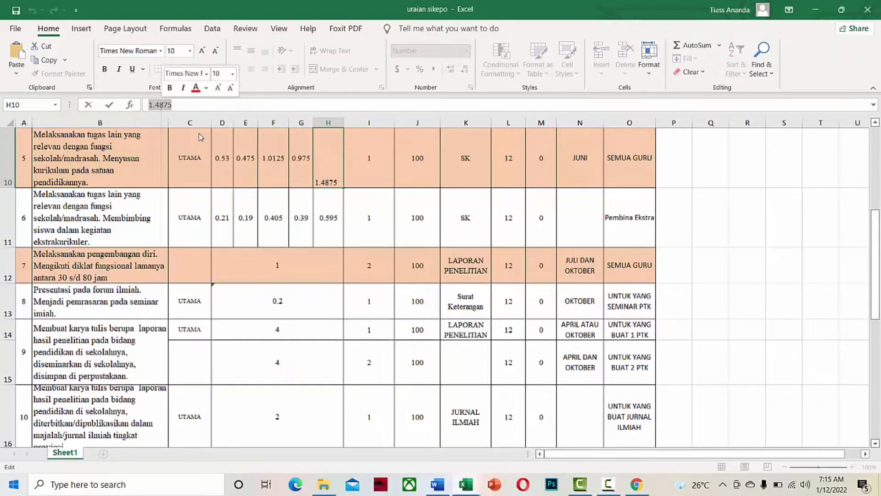
# Fill in A.Kredit 1.4875, Kuantitas 1, Kualitas 100, Satuan SK, Waktu 12, Biaya 0 and save the item.
pyautogui.click(637, 484)
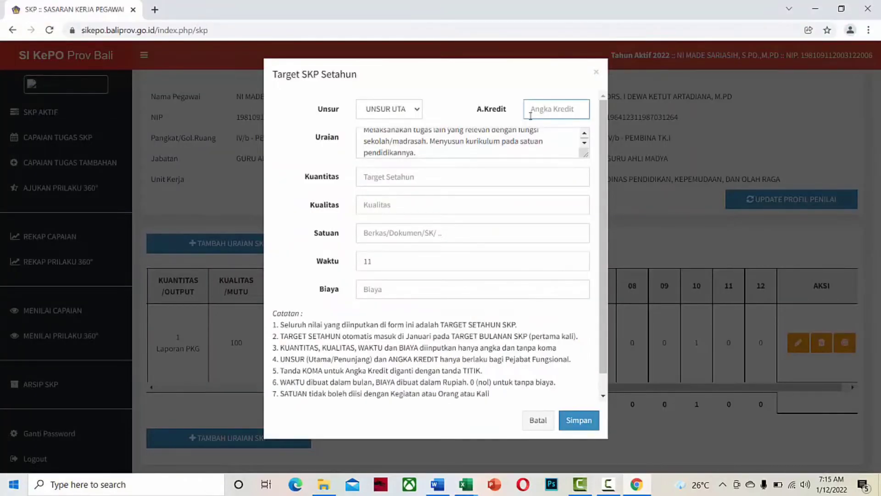
pyautogui.hotkey('ctrl', 'v')
pyautogui.click(430, 173)
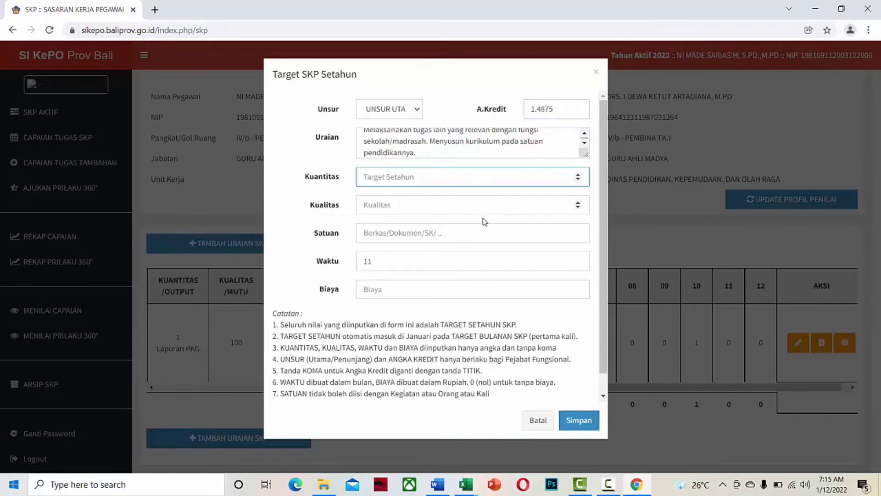
pyautogui.write('1')
pyautogui.click(439, 206)
pyautogui.write('1')
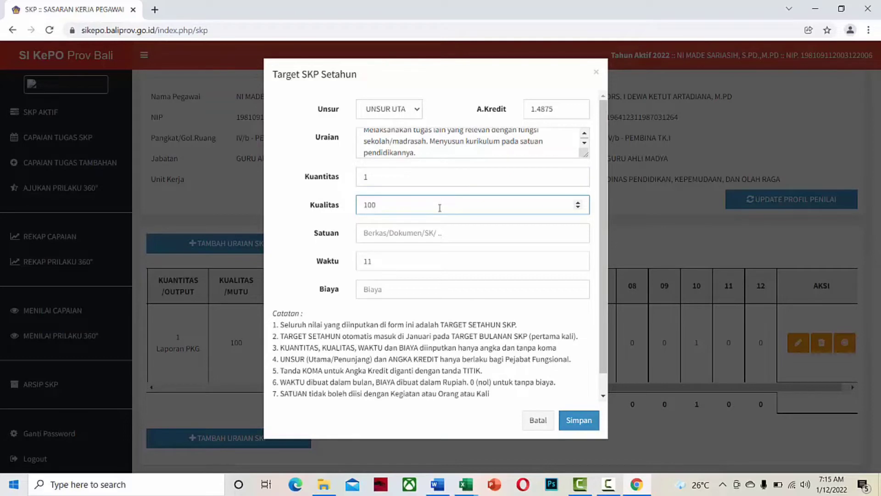
pyautogui.click(424, 230)
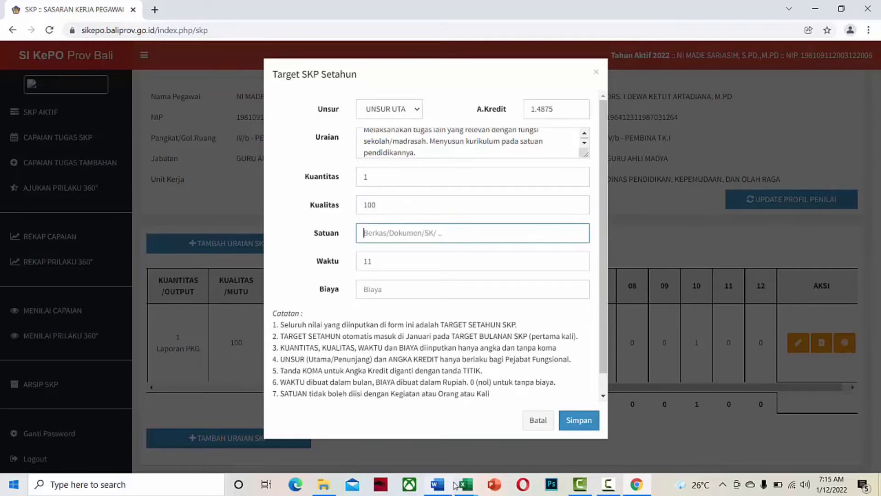
pyautogui.write('SK')
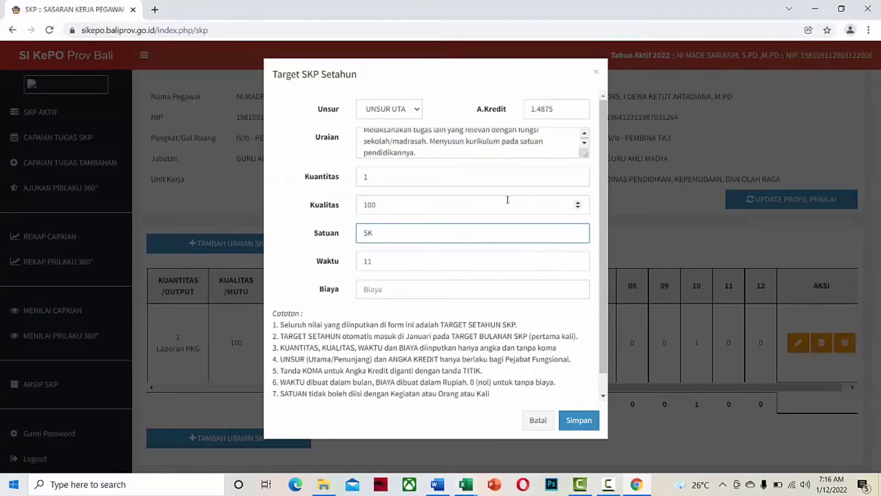
pyautogui.click(578, 258)
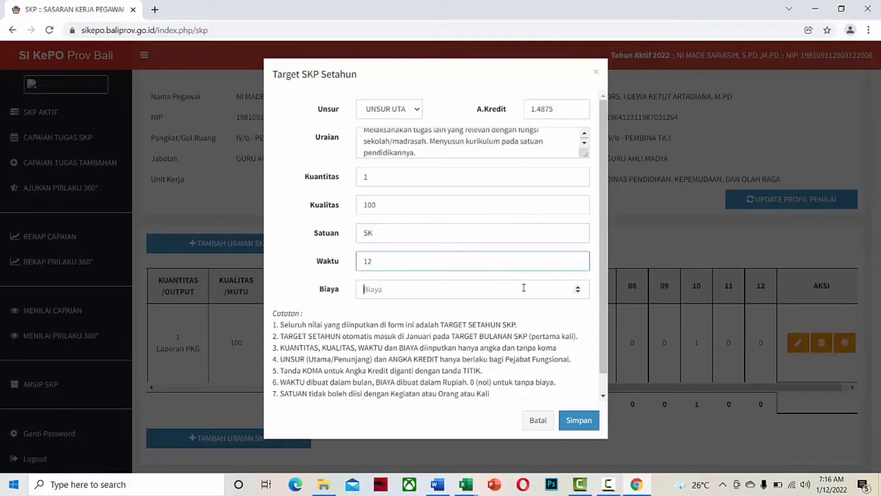
pyautogui.write('0')
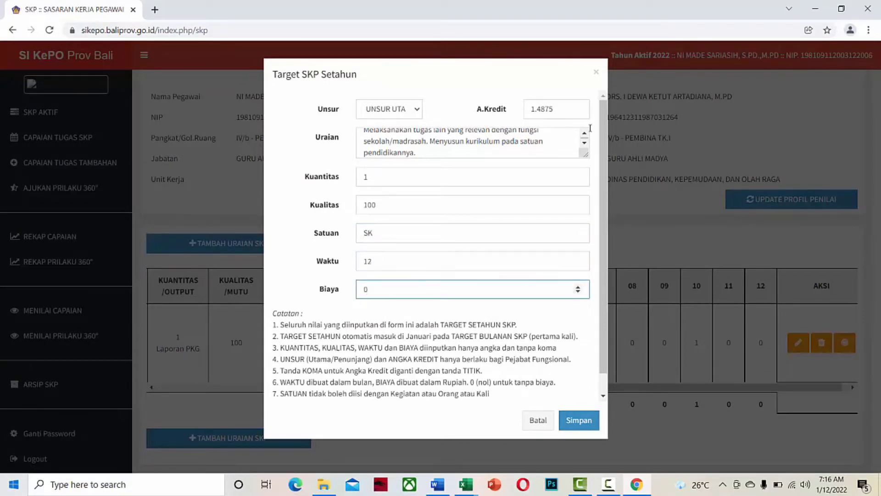
pyautogui.click(587, 423)
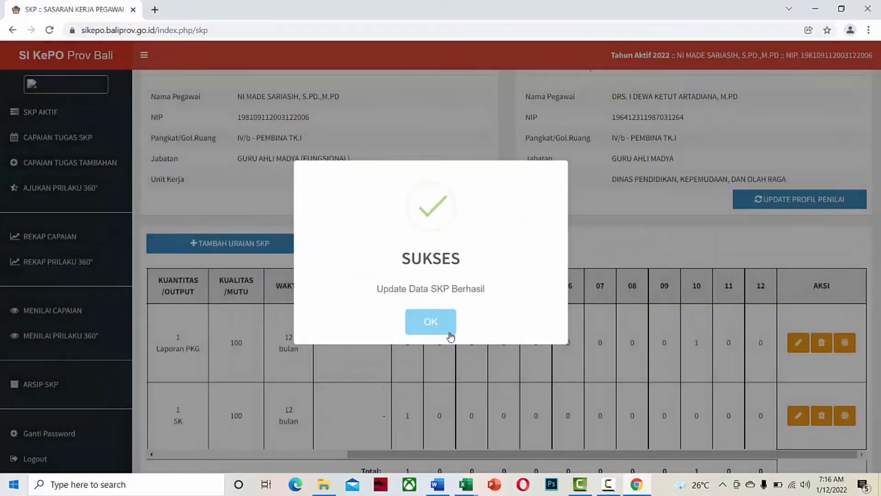
# Move the SK item's monthly target from January to June (Januari 0, Juni 1) and save.
pyautogui.click(449, 334)
pyautogui.moveTo(518, 454); pyautogui.dragTo(542, 461)
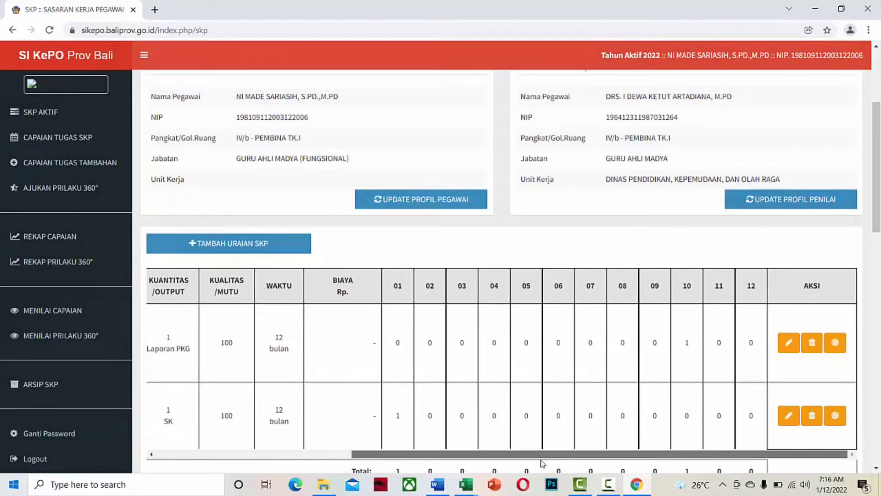
pyautogui.click(835, 416)
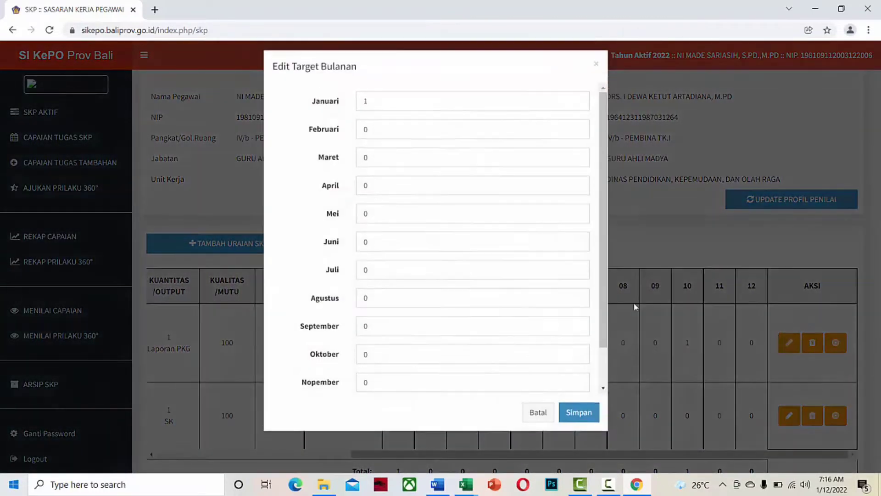
pyautogui.moveTo(382, 106); pyautogui.dragTo(342, 112)
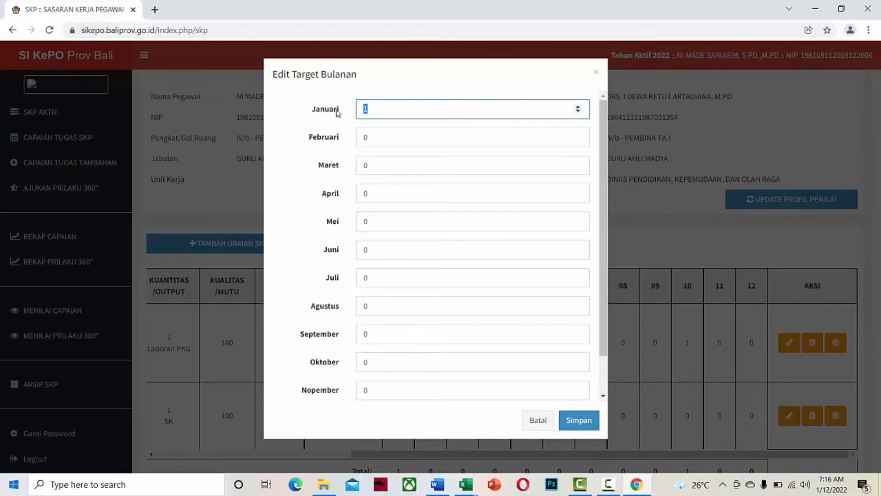
pyautogui.write('0')
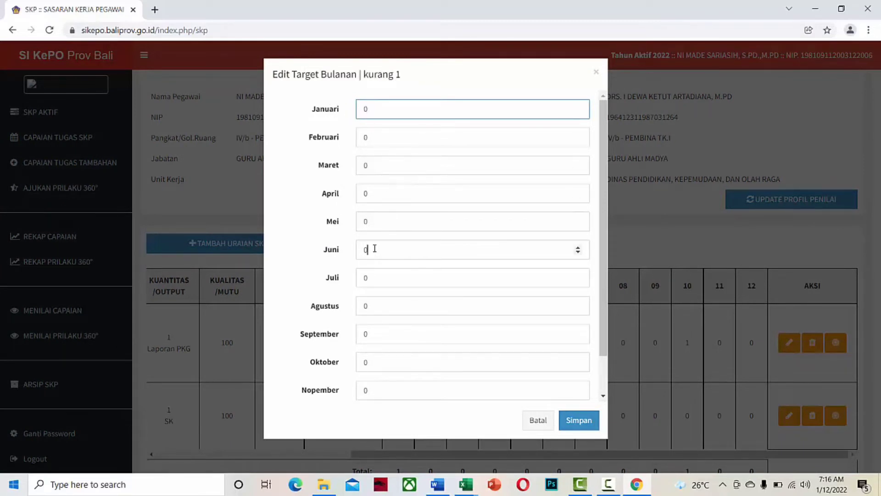
pyautogui.moveTo(368, 250); pyautogui.dragTo(350, 253)
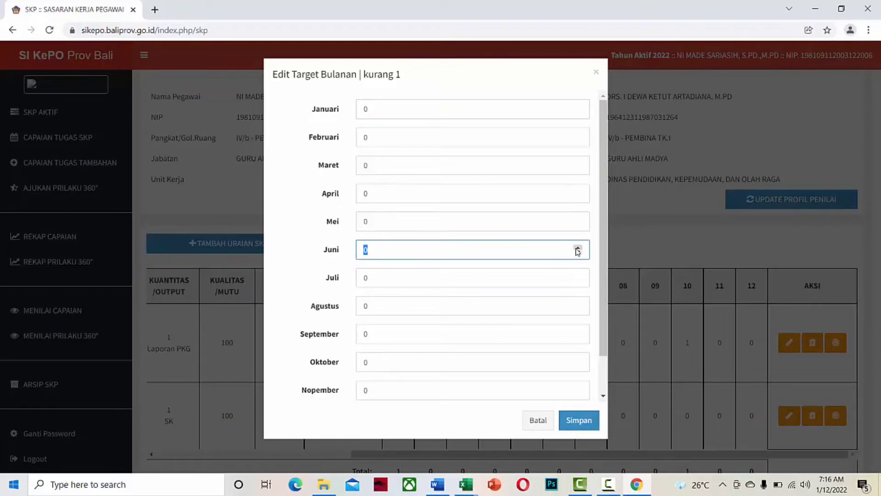
pyautogui.click(578, 247)
pyautogui.click(579, 421)
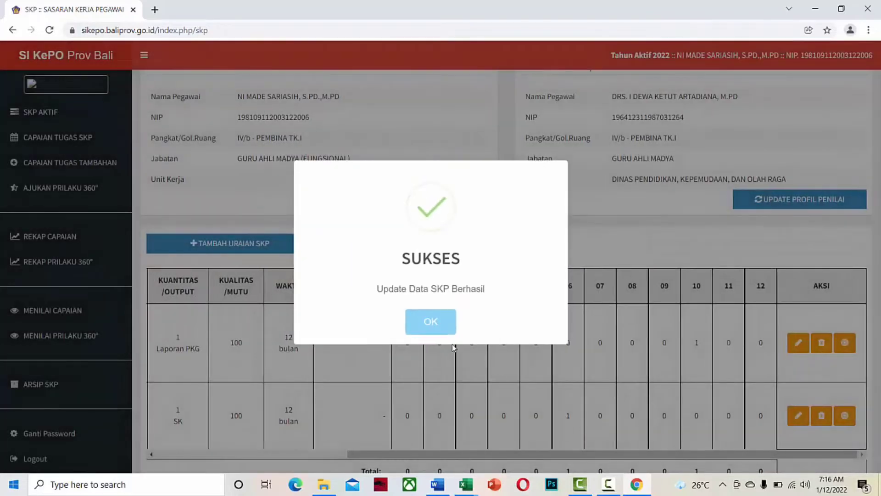
pyautogui.click(429, 320)
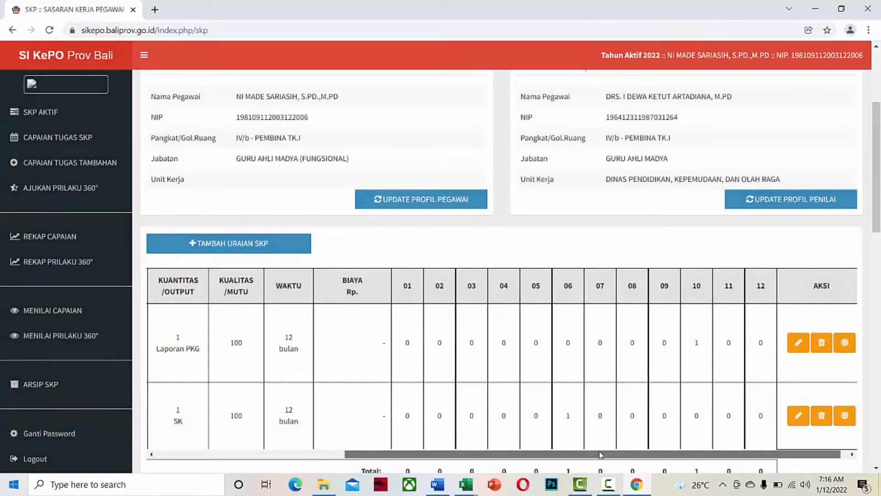
# Start a new SKP item under Unsur Utama with the extracurricular task description copied from Excel.
pyautogui.moveTo(609, 454); pyautogui.dragTo(313, 424)
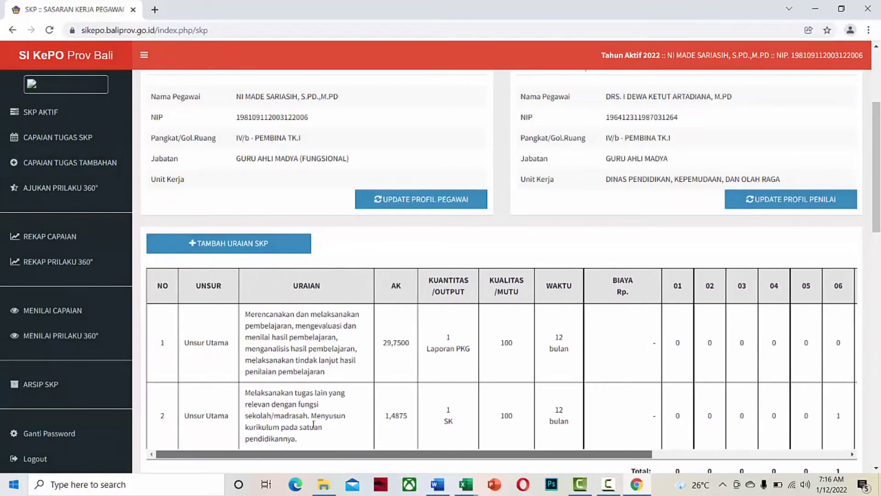
pyautogui.click(254, 250)
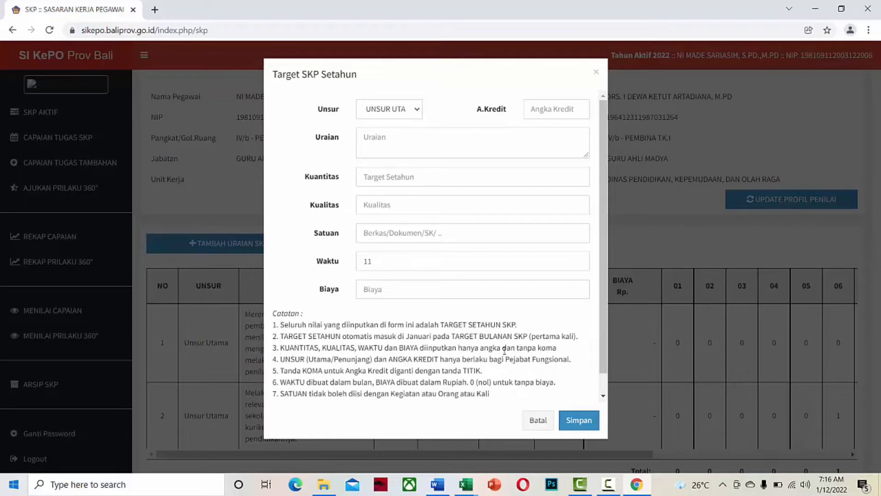
pyautogui.moveTo(468, 484)
pyautogui.click(400, 441)
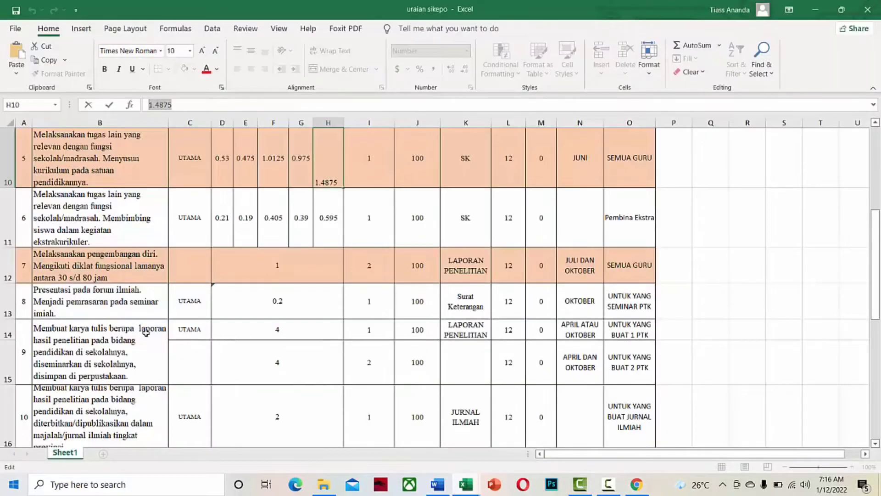
pyautogui.doubleClick(130, 225)
pyautogui.hotkey('ctrl', 'a')
pyautogui.hotkey('ctrl', 'c')
pyautogui.click(636, 484)
pyautogui.click(389, 109)
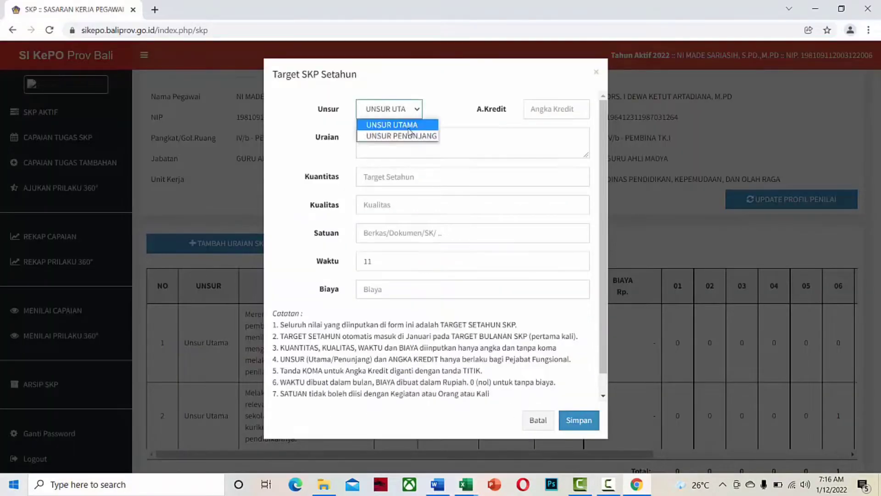
pyautogui.click(398, 124)
pyautogui.click(459, 142)
pyautogui.hotkey('ctrl', 'v')
# Copy the 0.595 credit value from Excel cell H11 into the A.Kredit field.
pyautogui.moveTo(466, 487)
pyautogui.click(399, 441)
pyautogui.click(327, 239)
pyautogui.moveTo(183, 102); pyautogui.dragTo(154, 102)
pyautogui.rightClick(159, 102)
pyautogui.click(182, 128)
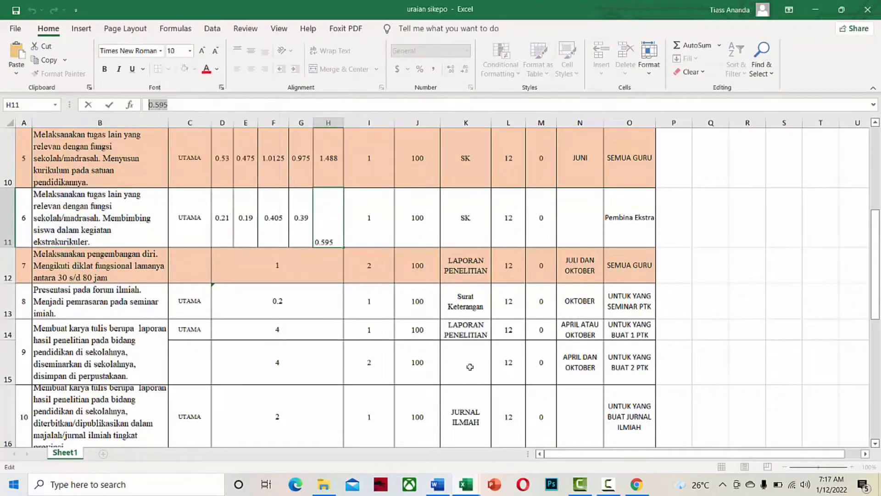
pyautogui.click(637, 484)
pyautogui.rightClick(554, 109)
pyautogui.click(584, 198)
# Enter Kuantitas 2, Kualitas 100, Satuan SK, Waktu 12, Biaya 0 and save the item.
pyautogui.click(576, 175)
pyautogui.write('2')
pyautogui.click(421, 199)
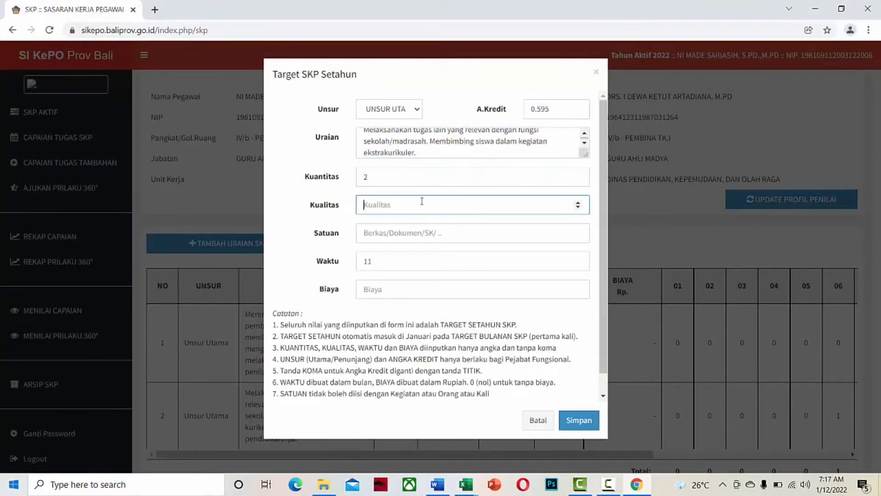
pyautogui.write('100')
pyautogui.press('Tab')
pyautogui.click(466, 485)
pyautogui.click(636, 484)
pyautogui.write('SK')
pyautogui.press('Tab')
pyautogui.write('12')
pyautogui.click(521, 288)
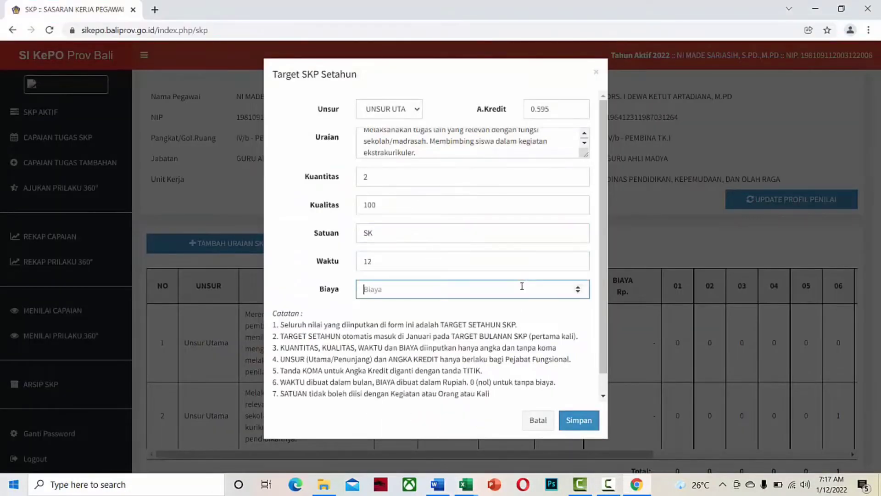
pyautogui.write('0')
pyautogui.click(579, 420)
pyautogui.scroll(-1, 497, 415)
pyautogui.moveTo(497, 463); pyautogui.dragTo(703, 463)
# Set the new item's monthly targets to 1 in January and August and save.
pyautogui.click(836, 425)
pyautogui.write('0')
pyautogui.moveTo(373, 109)
pyautogui.mouseDown()
pyautogui.moveTo(348, 107)
pyautogui.moveTo(358, 109)
pyautogui.mouseUp()
pyautogui.write('1')
pyautogui.moveTo(373, 306); pyautogui.dragTo(358, 305)
pyautogui.write('1')
pyautogui.click(588, 421)
pyautogui.scroll(-1, 417, 354)
pyautogui.click(239, 457)
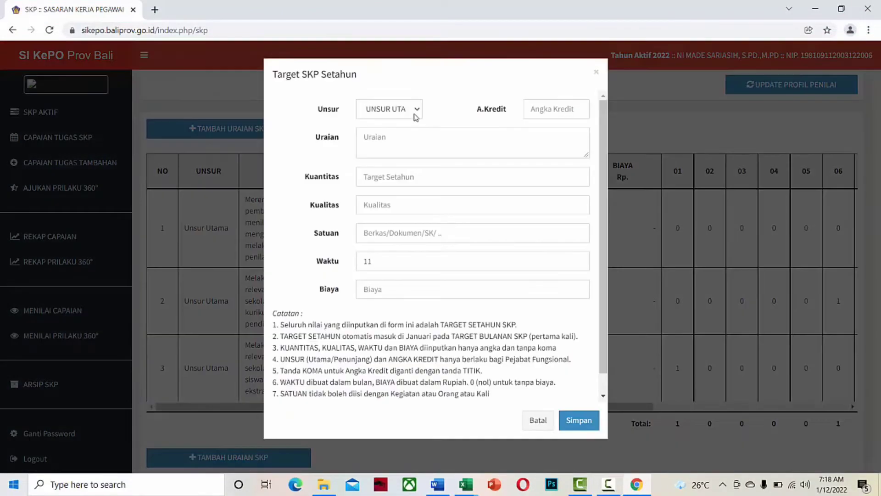
# Paste the self-development training description from Excel into the Uraian field.
pyautogui.click(464, 490)
pyautogui.doubleClick(74, 255)
pyautogui.moveTo(34, 254); pyautogui.dragTo(111, 278)
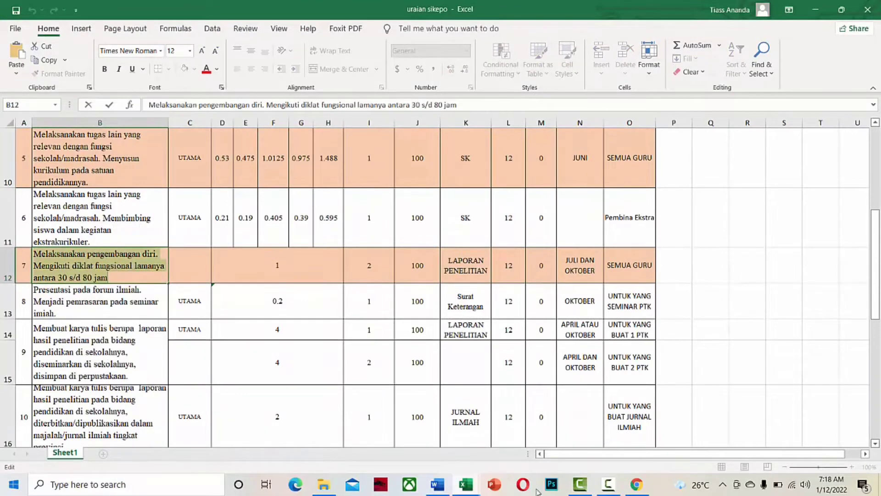
pyautogui.click(636, 485)
pyautogui.click(387, 142)
pyautogui.rightClick(386, 143)
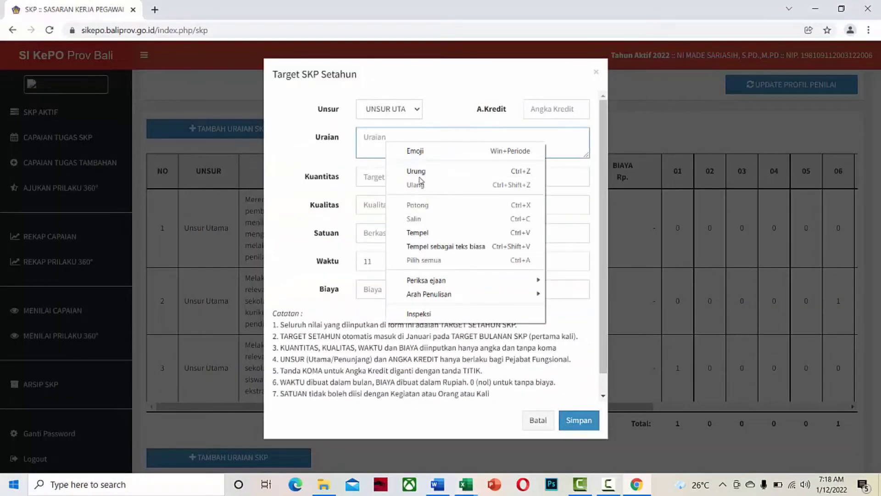
pyautogui.click(417, 232)
# Enter A.Kredit 1 and Kuantitas 1, correcting a mistyped 2.
pyautogui.click(541, 112)
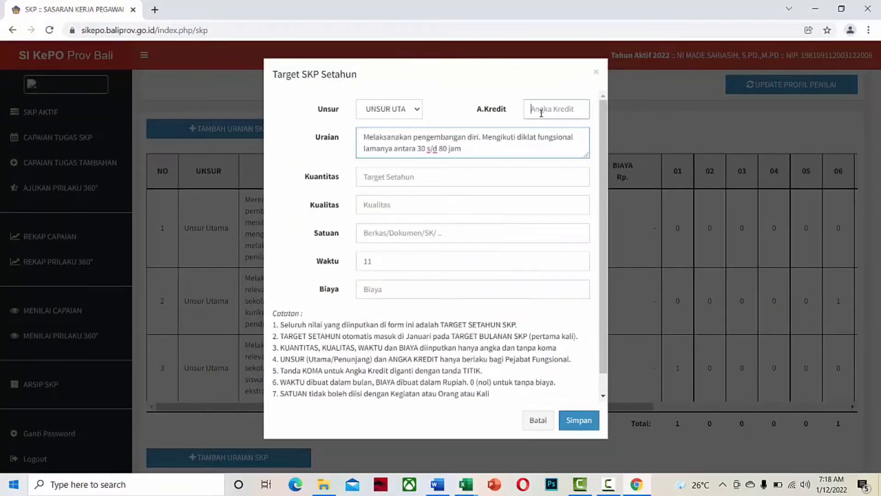
pyautogui.write('1')
pyautogui.click(402, 177)
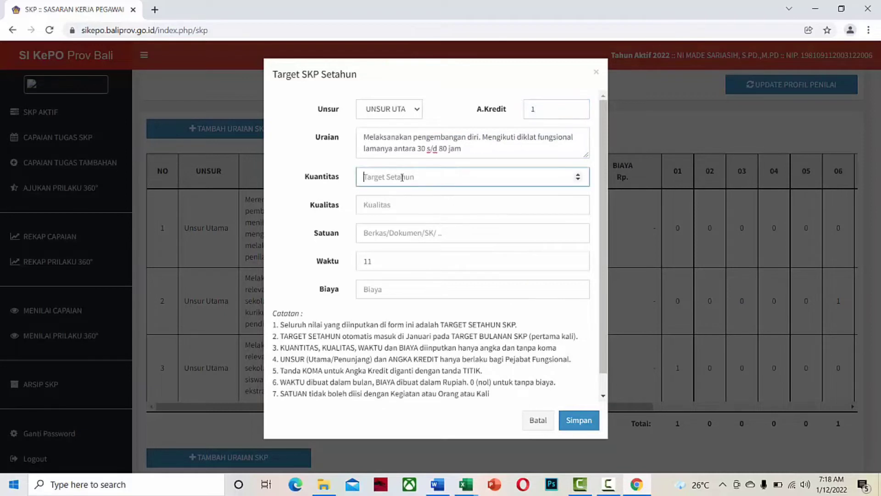
pyautogui.write('2')
pyautogui.press('BackSpace')
pyautogui.write('1')
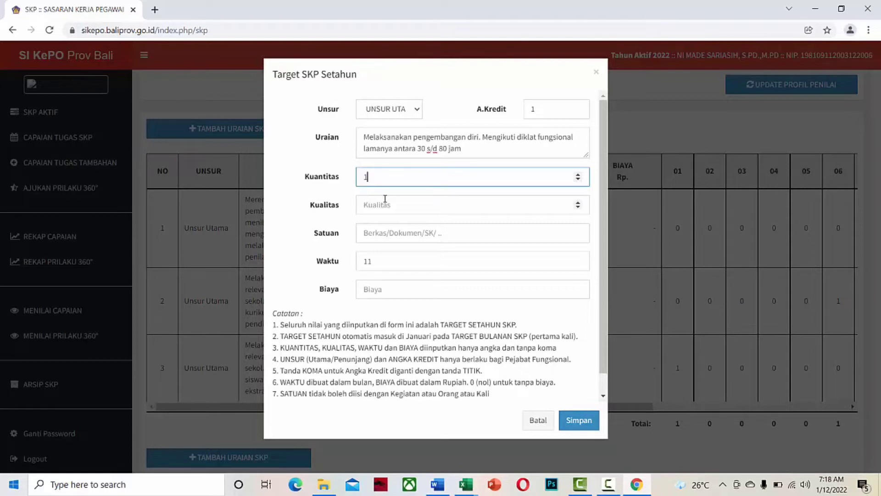
# Enter Kualitas 100, Satuan Laporan, Waktu 12, Biaya 0, then save the item.
pyautogui.click(387, 205)
pyautogui.write('1')
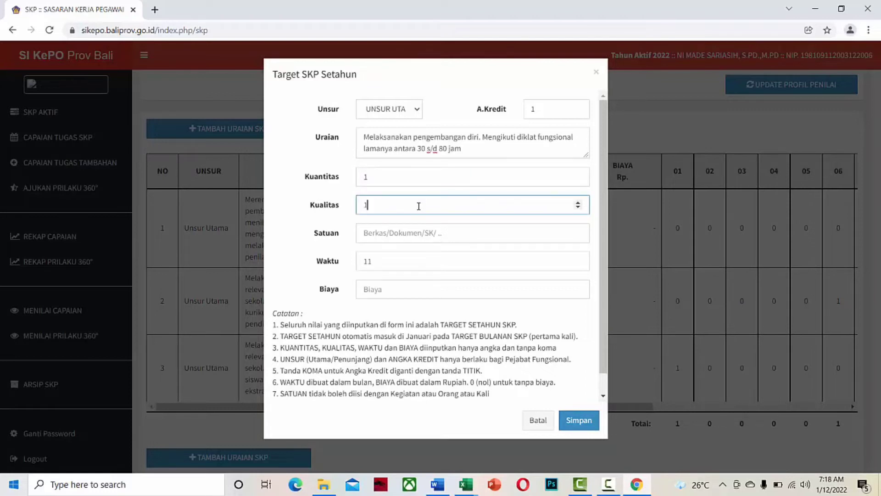
pyautogui.write('00')
pyautogui.click(407, 233)
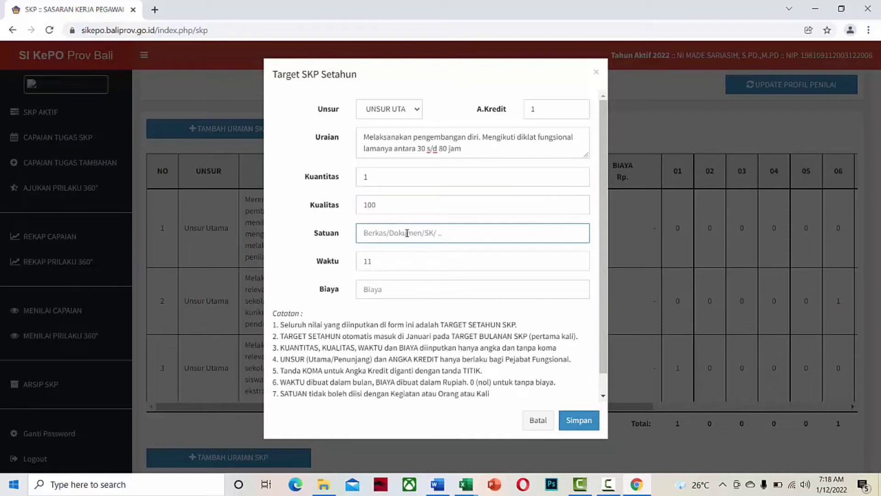
pyautogui.write('Laporan')
pyautogui.click(578, 260)
pyautogui.click(424, 295)
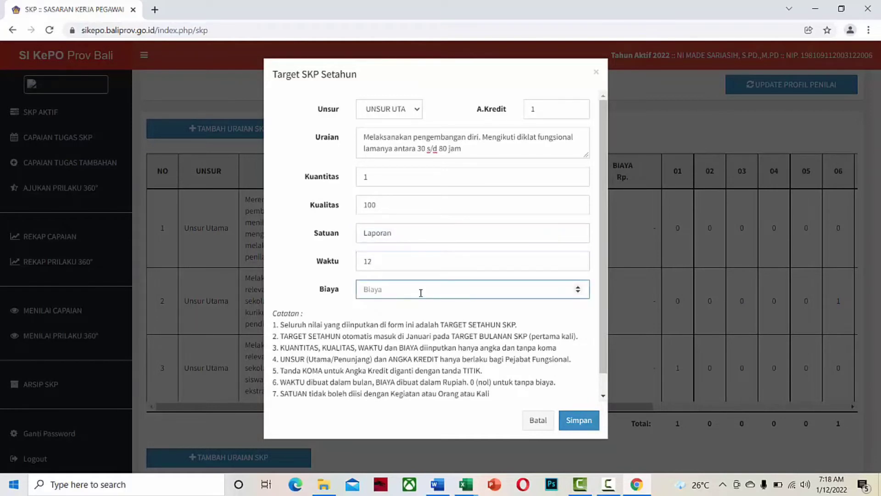
pyautogui.write('0')
pyautogui.click(577, 420)
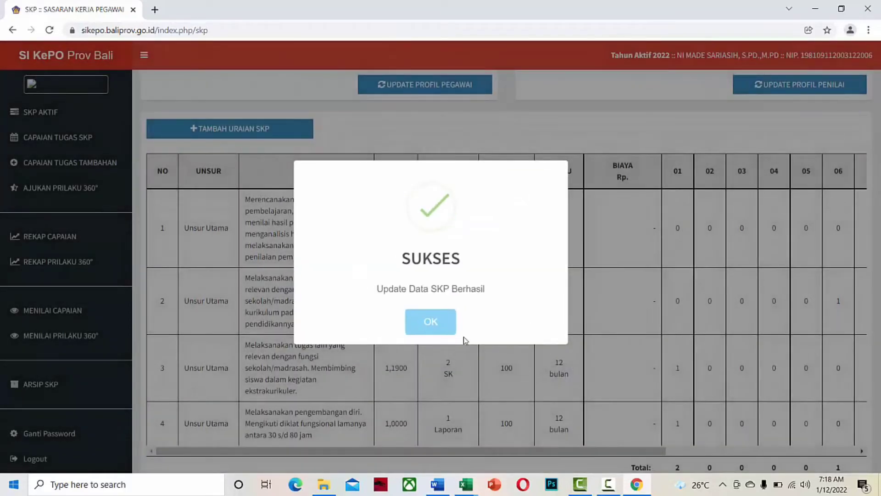
pyautogui.click(435, 323)
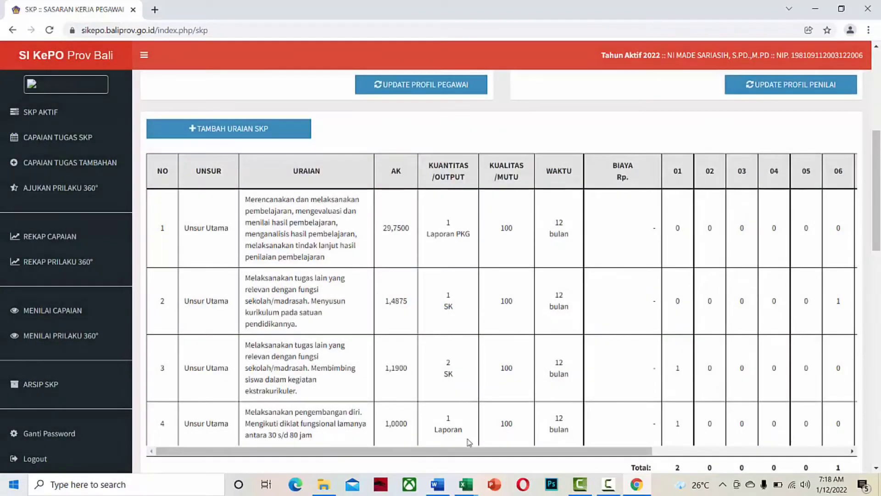
pyautogui.moveTo(470, 451); pyautogui.dragTo(684, 486)
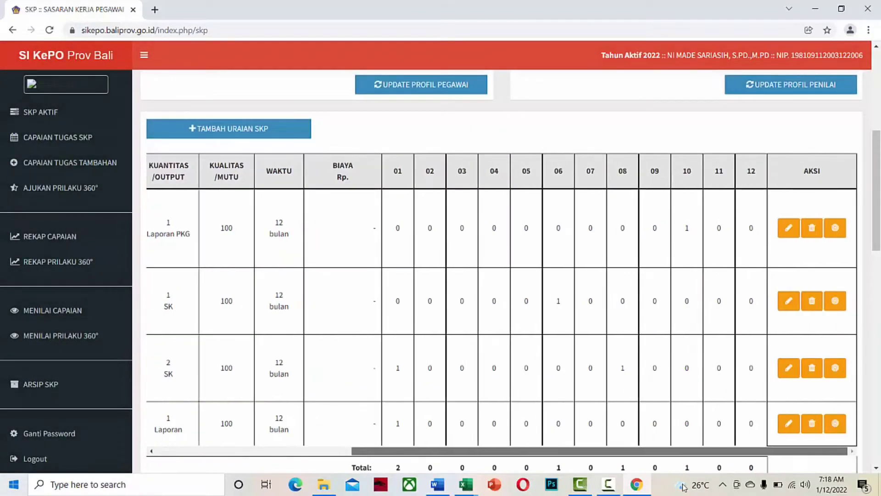
pyautogui.click(835, 427)
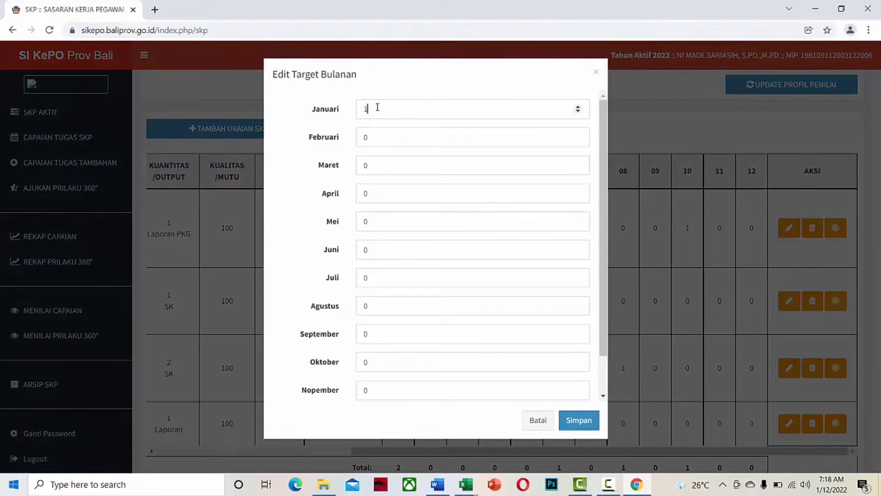
pyautogui.doubleClick(370, 109)
pyautogui.write('0')
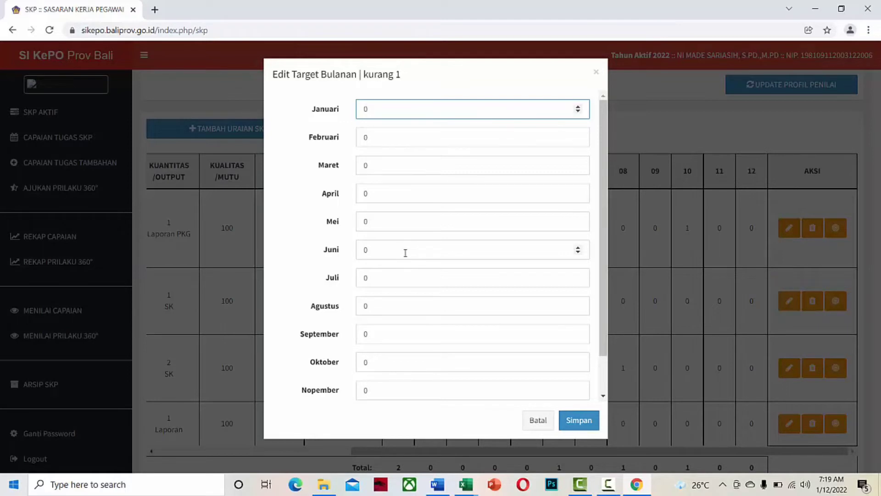
pyautogui.click(578, 275)
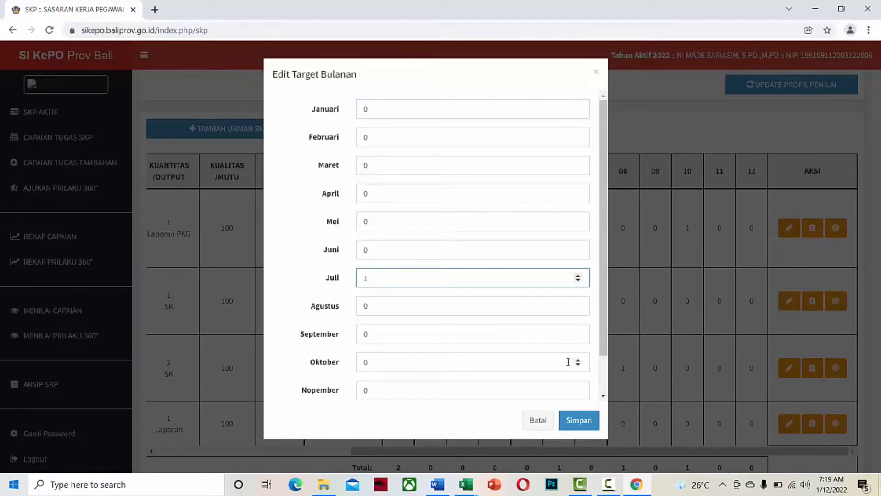
pyautogui.click(578, 388)
pyautogui.click(579, 420)
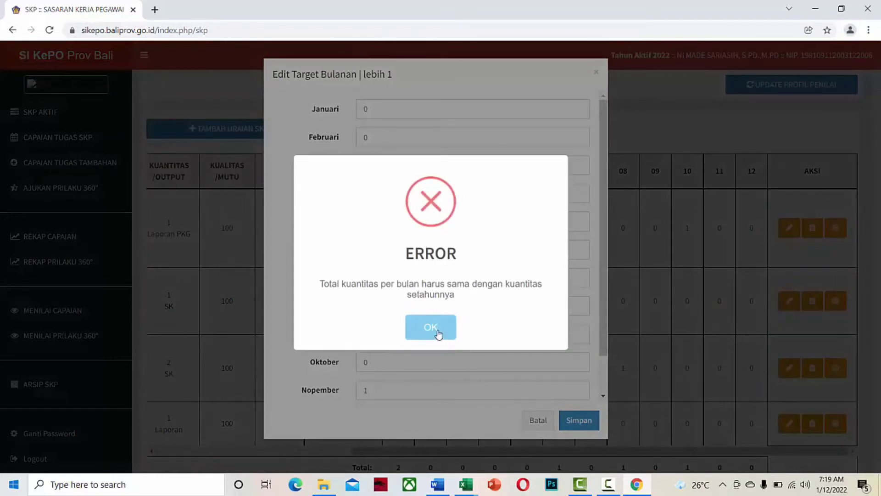
pyautogui.click(431, 327)
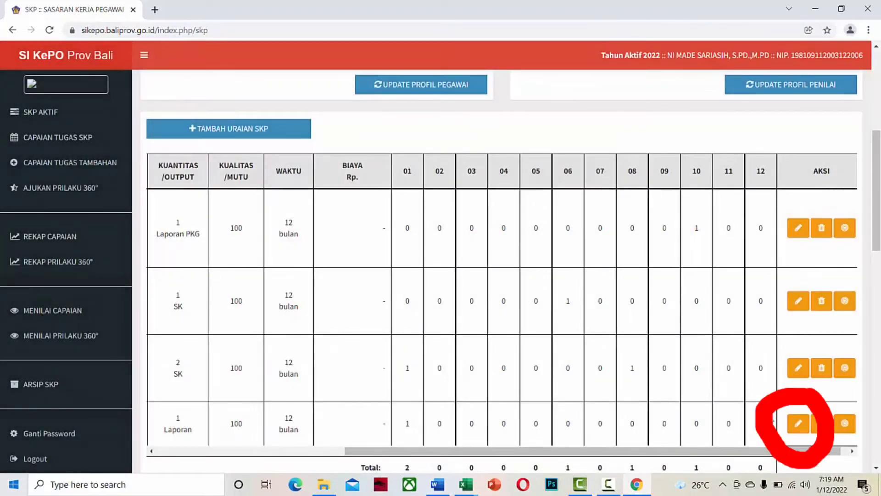
# Edit the row-4 Laporan item to change its Kuantitas from 1 to 2 and save.
pyautogui.click(798, 432)
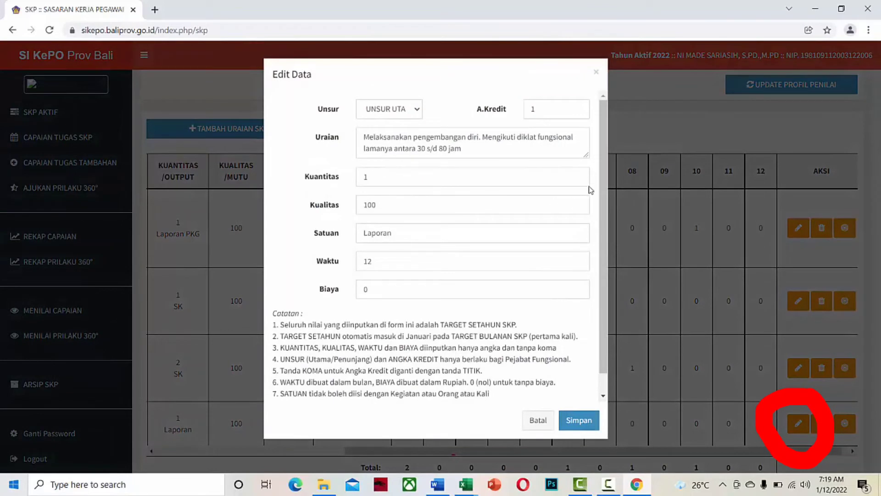
pyautogui.click(578, 175)
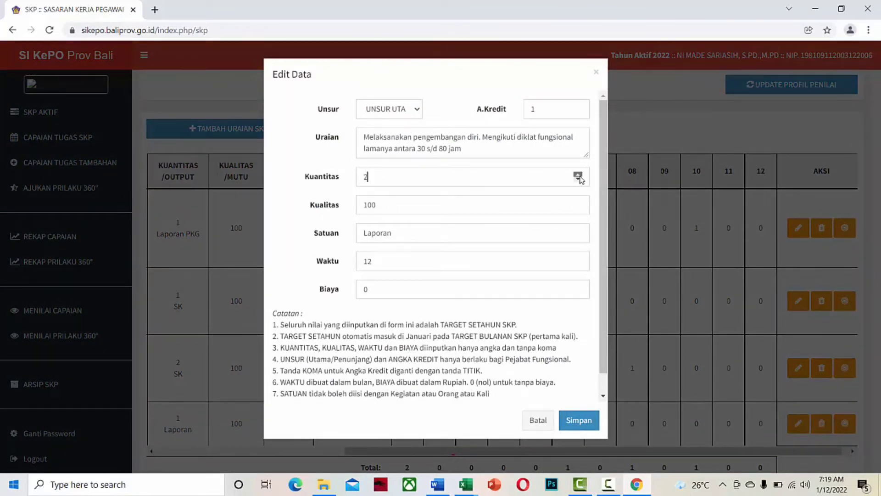
pyautogui.click(588, 419)
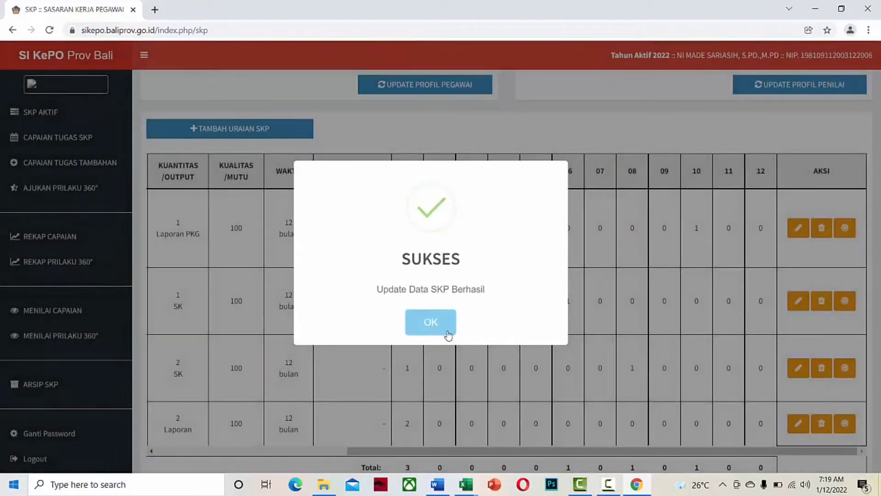
pyautogui.click(443, 328)
pyautogui.scroll(-3, 635, 403)
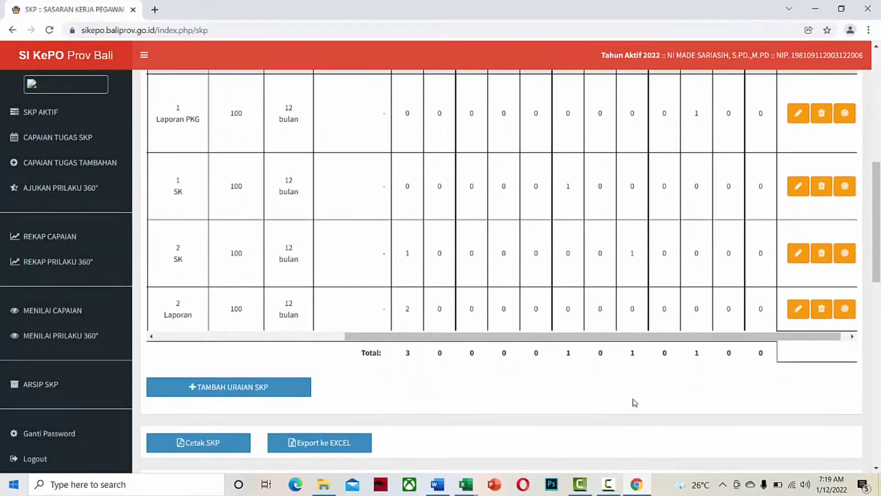
# Set the Laporan item's monthly targets to Januari 0, Juli 1, Nopember 1 and save.
pyautogui.click(844, 308)
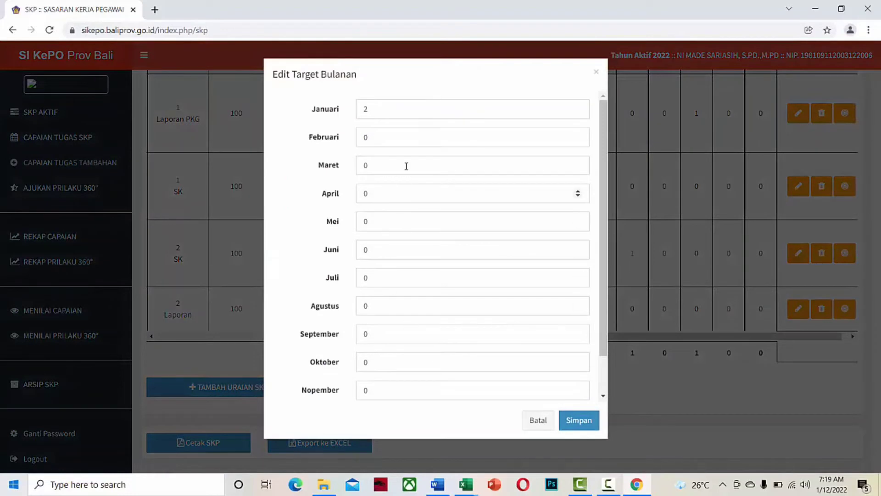
pyautogui.moveTo(376, 112); pyautogui.dragTo(359, 113)
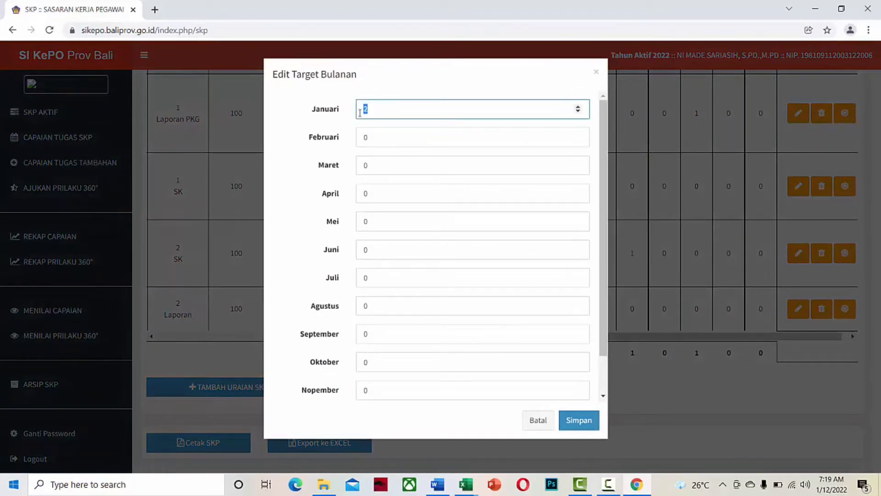
pyautogui.write('0')
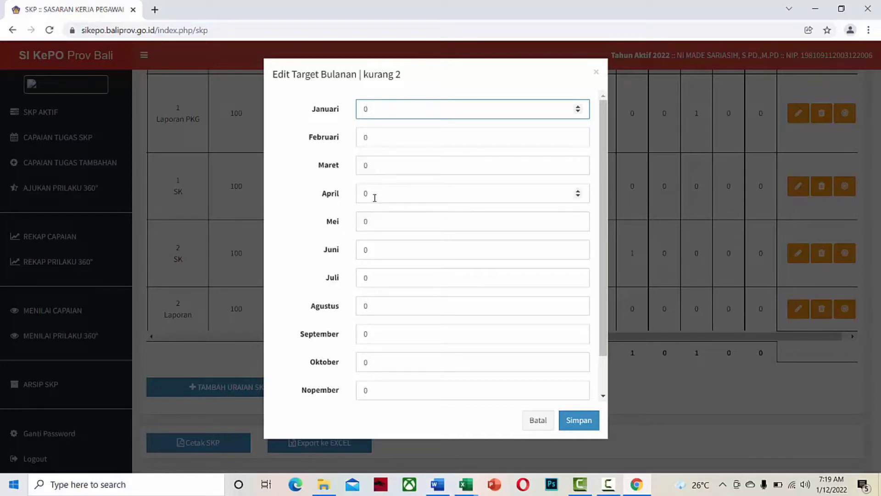
pyautogui.doubleClick(367, 278)
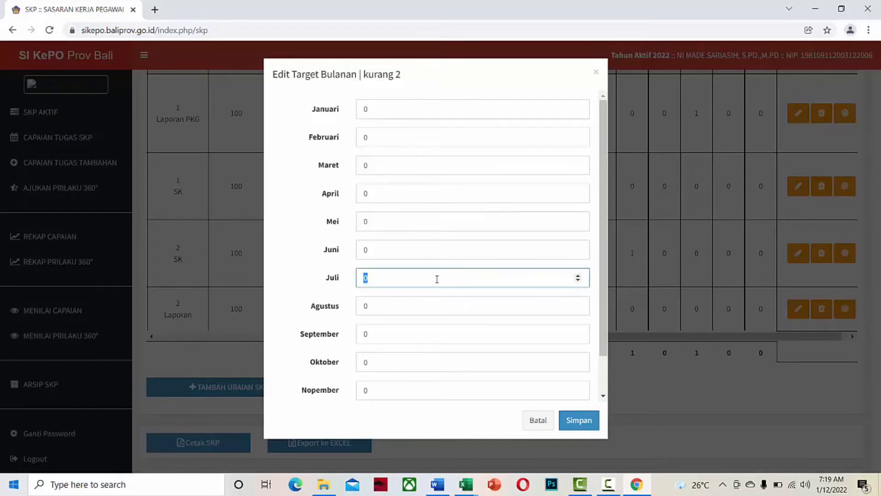
pyautogui.click(577, 275)
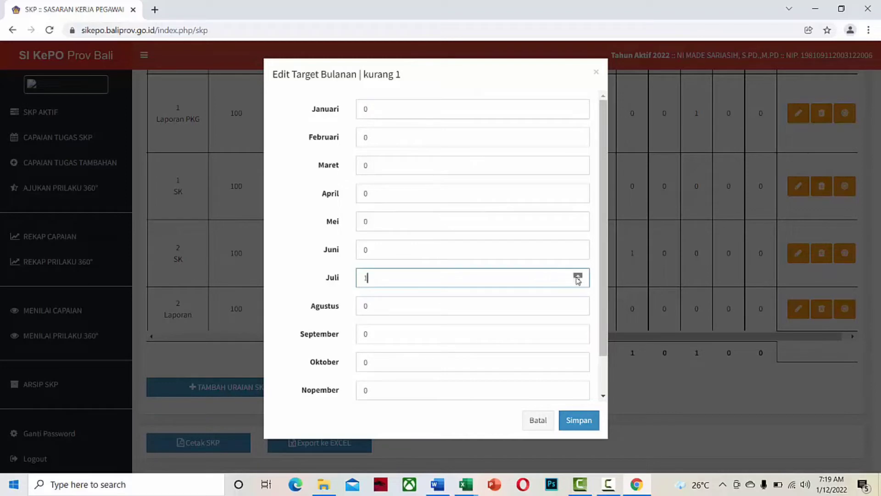
pyautogui.click(580, 390)
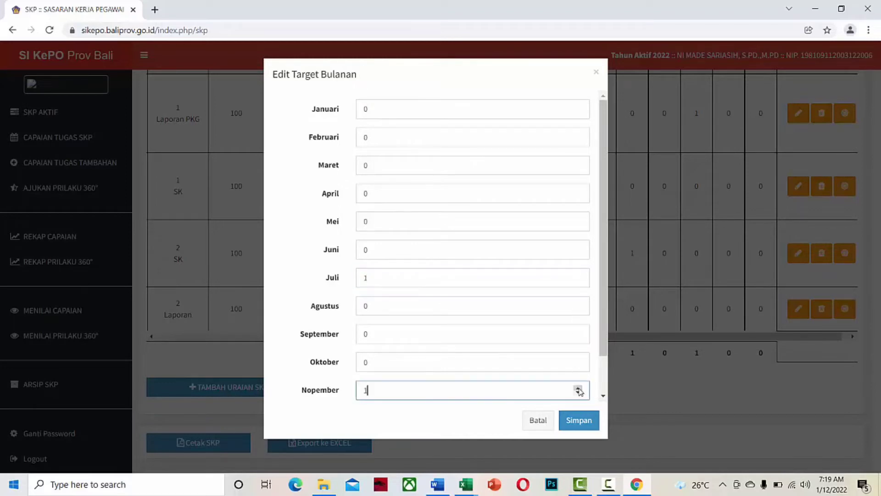
pyautogui.click(579, 420)
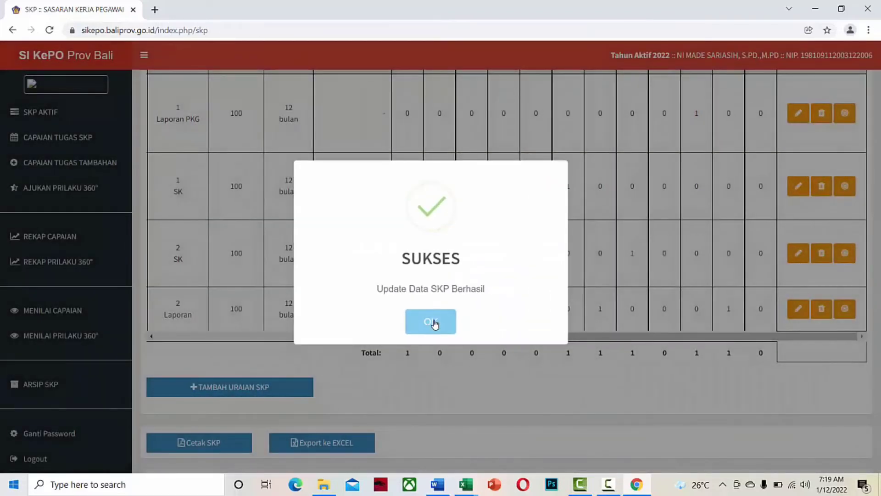
pyautogui.click(431, 319)
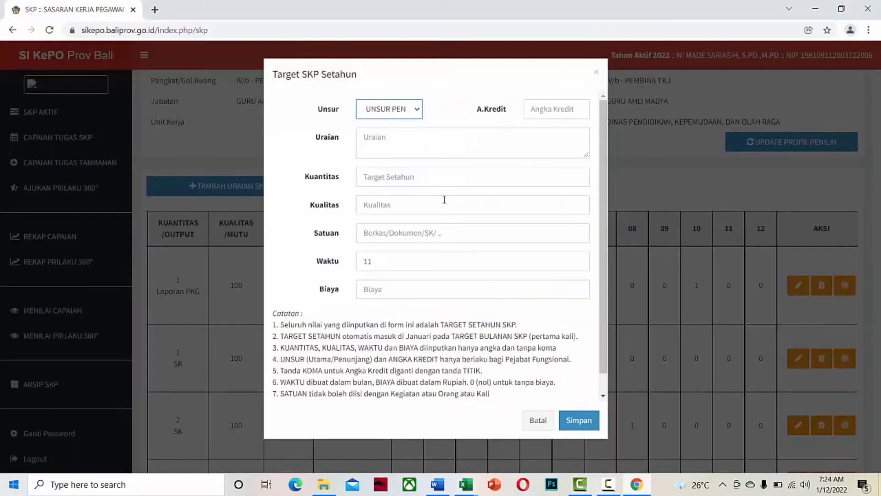
# Add the PAS exam supervision item with 0.08 credits, 1 SK and quality 100, and set its target month.
pyautogui.write('Melaksanakan kegiatan yang mendukung tugas guru. Sebagai pengawas PAS')
pyautogui.click(531, 110)
pyautogui.write('0.08')
pyautogui.click(576, 177)
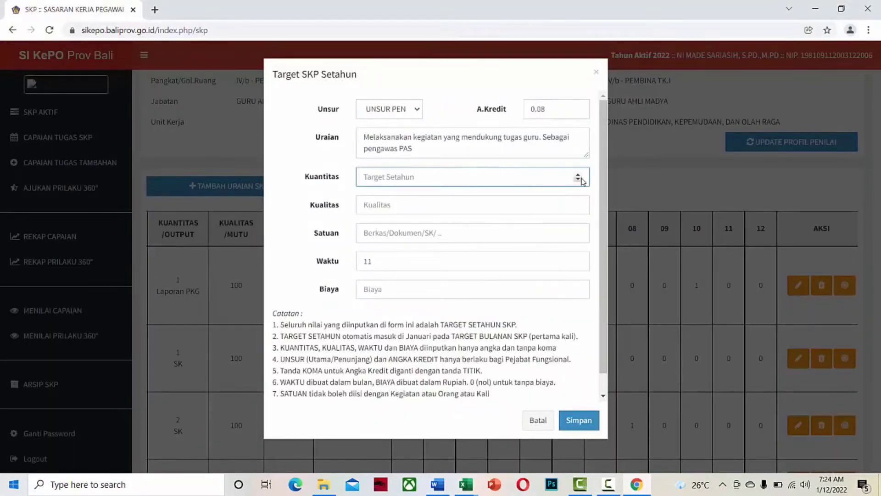
pyautogui.write('1')
pyautogui.press('Tab')
pyautogui.write('100')
pyautogui.click(484, 237)
pyautogui.write('SK')
pyautogui.press('Tab')
pyautogui.press('Tab')
pyautogui.click(579, 420)
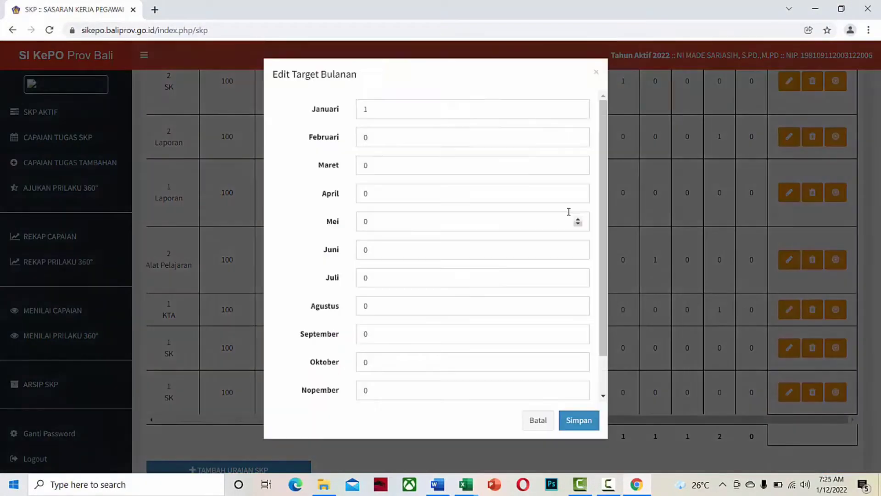
pyautogui.click(518, 390)
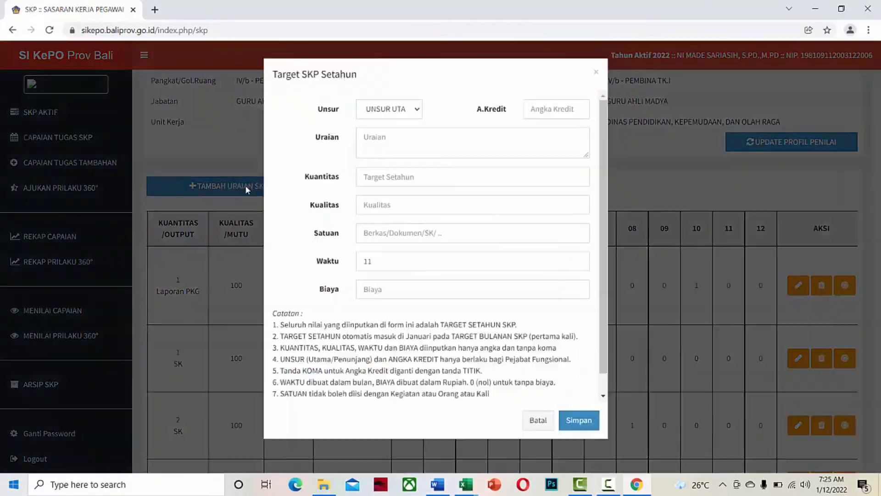
# Add the Unsur Penunjang US exam supervision item (0.08 credits, 1 SK, quality 100, cost 0), targeted in March.
pyautogui.click(389, 109)
pyautogui.click(389, 135)
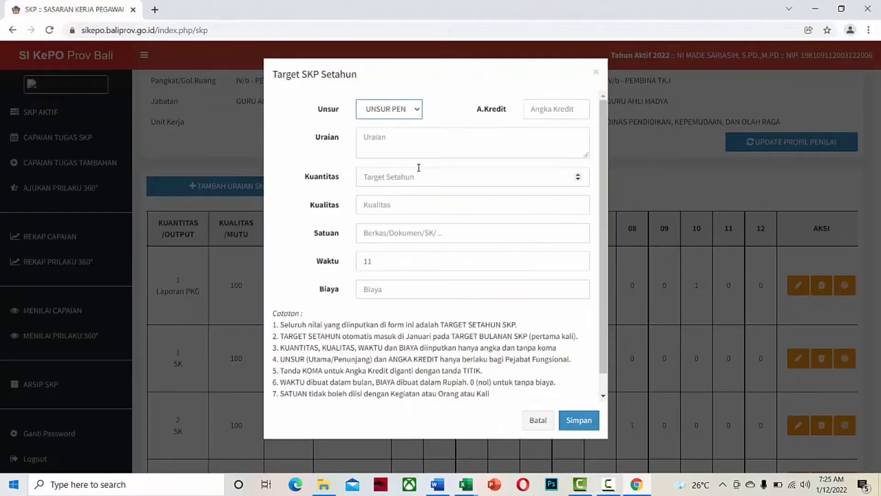
pyautogui.write('Melaksanakan kegiatan yang mendukung tugas guru. Sebagai pengawas US')
pyautogui.click(531, 111)
pyautogui.write('0.08')
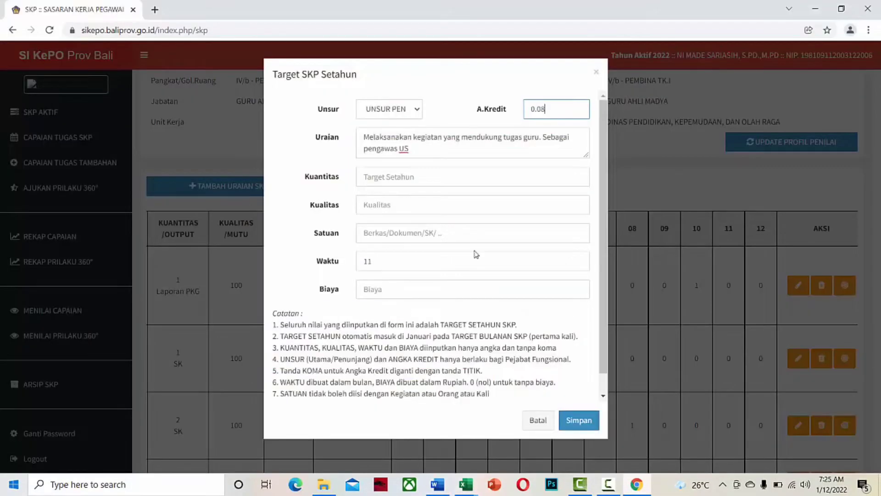
pyautogui.press('Tab')
pyautogui.press('Tab')
pyautogui.write('1')
pyautogui.press('Tab')
pyautogui.write('100')
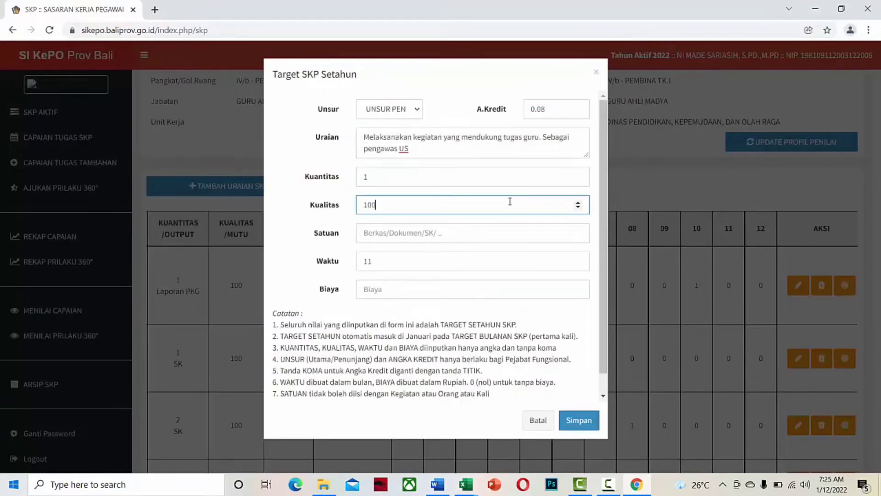
pyautogui.press('Tab')
pyautogui.write('SK')
pyautogui.press('Tab')
pyautogui.write('0')
pyautogui.click(579, 420)
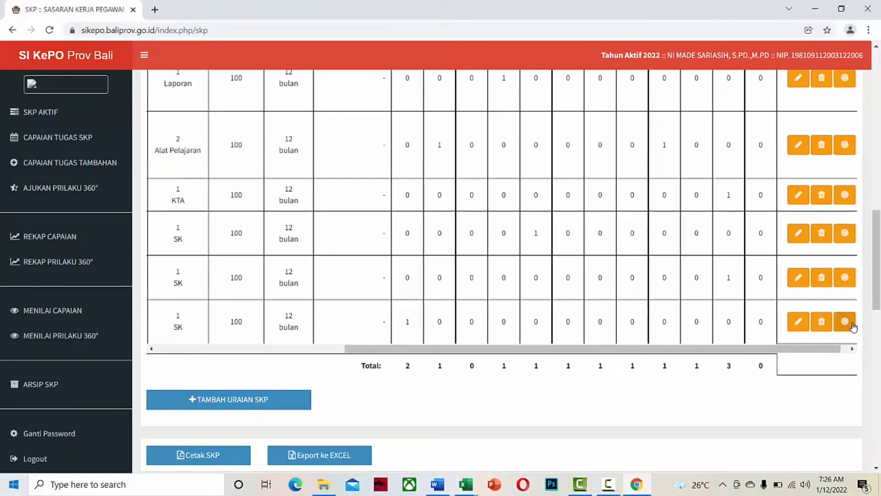
pyautogui.click(846, 319)
pyautogui.click(579, 167)
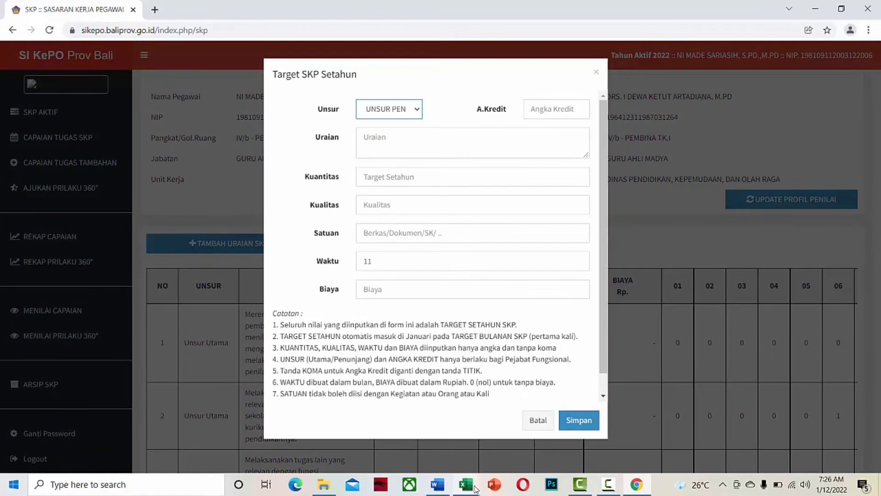
# Enter the active MGMP board membership item from Excel with 1 SK, quality 100 and cost 0.
pyautogui.click(466, 484)
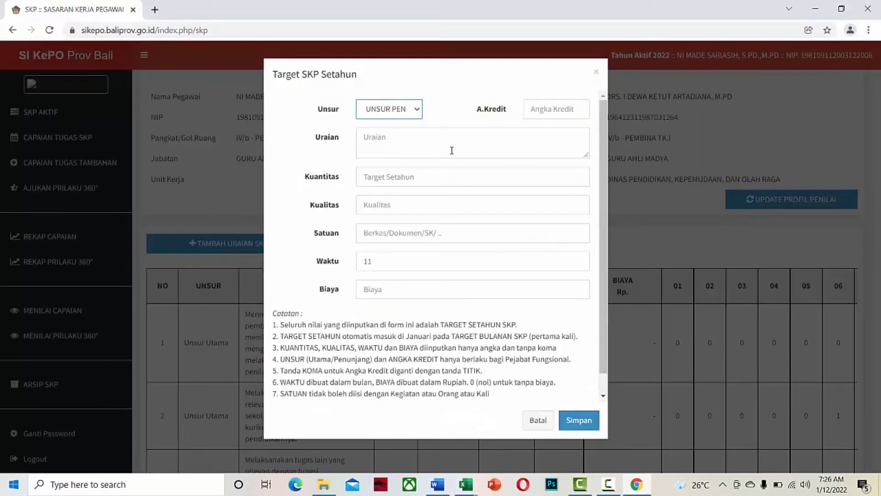
pyautogui.write('Menjadi anggota organisasi profesi, sebagai pengurus aktif MGMP')
pyautogui.write('1')
pyautogui.click(472, 177)
pyautogui.write('1')
pyautogui.click(488, 205)
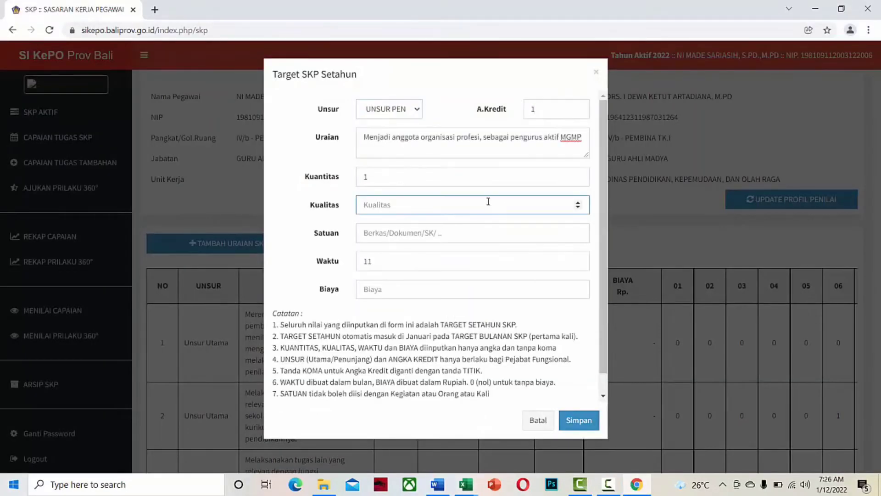
pyautogui.write('100')
pyautogui.click(475, 233)
pyautogui.write('SK')
pyautogui.click(577, 259)
pyautogui.click(537, 286)
pyautogui.write('0')
pyautogui.click(580, 417)
pyautogui.scroll(-11, 482, 312)
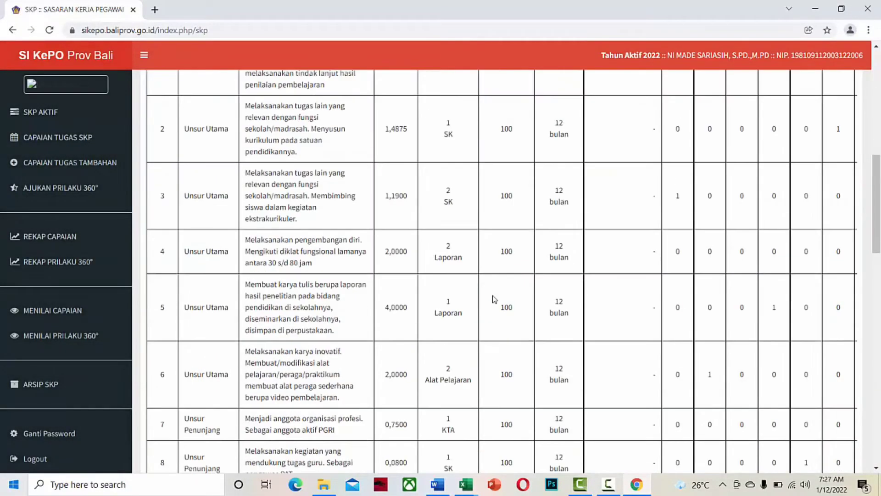
# Save the MGMP item with a December target of 1, then check the monthly totals.
pyautogui.moveTo(494, 382); pyautogui.dragTo(689, 382)
pyautogui.click(836, 360)
pyautogui.scroll(-2, 578, 115)
pyautogui.click(579, 419)
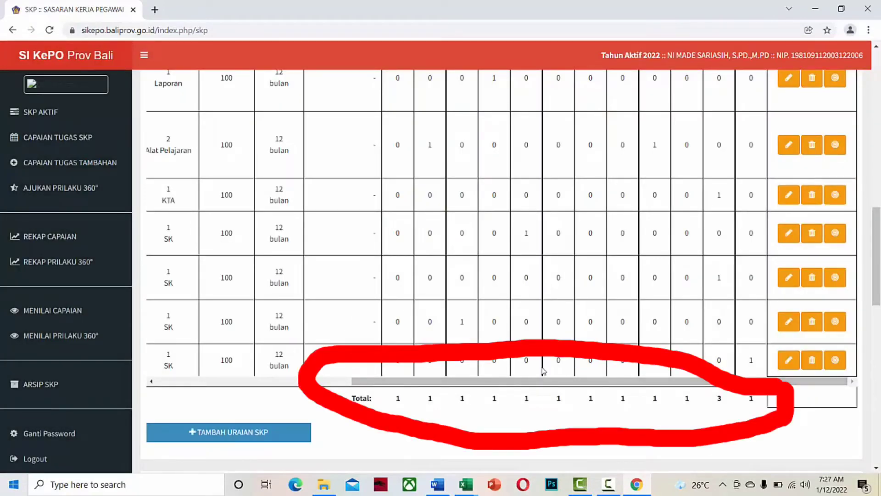
pyautogui.scroll(-1, 459, 349)
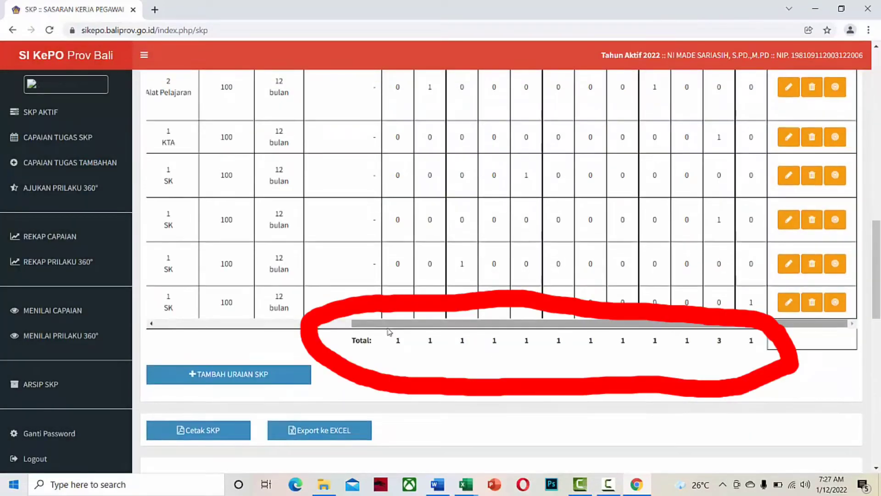
pyautogui.scroll(-1, 389, 331)
pyautogui.scroll(-4, 389, 331)
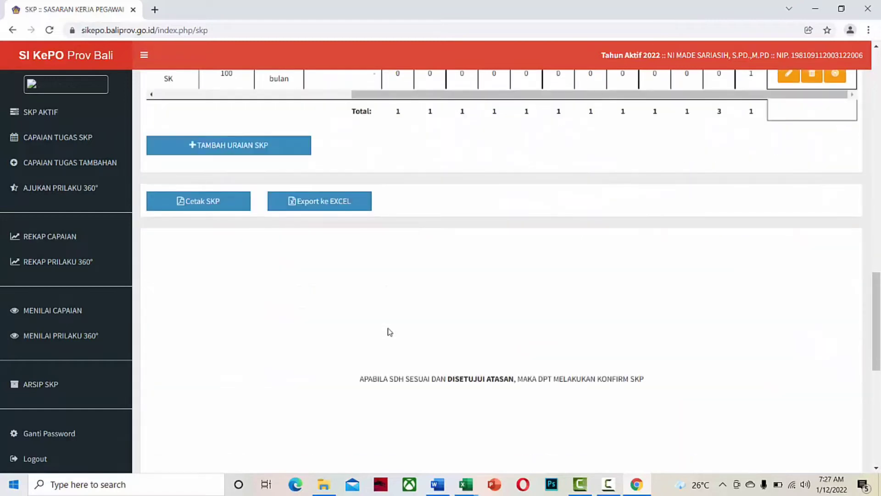
pyautogui.scroll(6, 389, 331)
pyautogui.scroll(-1, 389, 332)
pyautogui.scroll(-4, 389, 332)
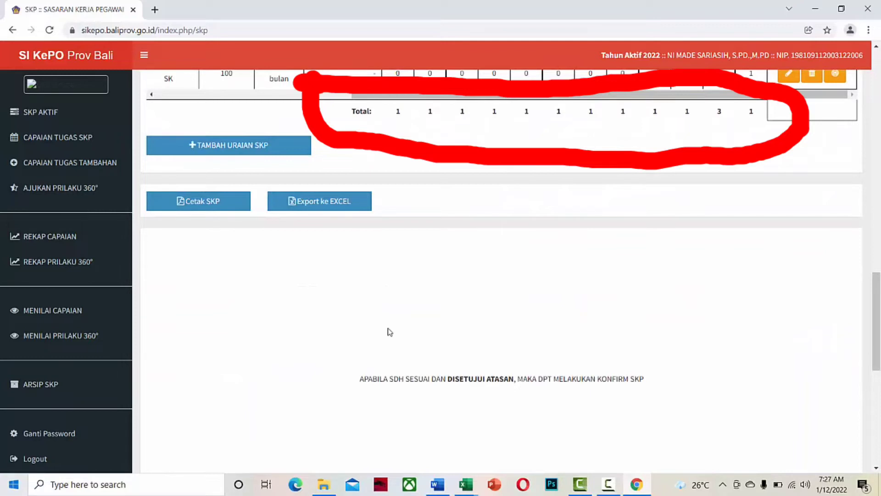
pyautogui.press('Escape')
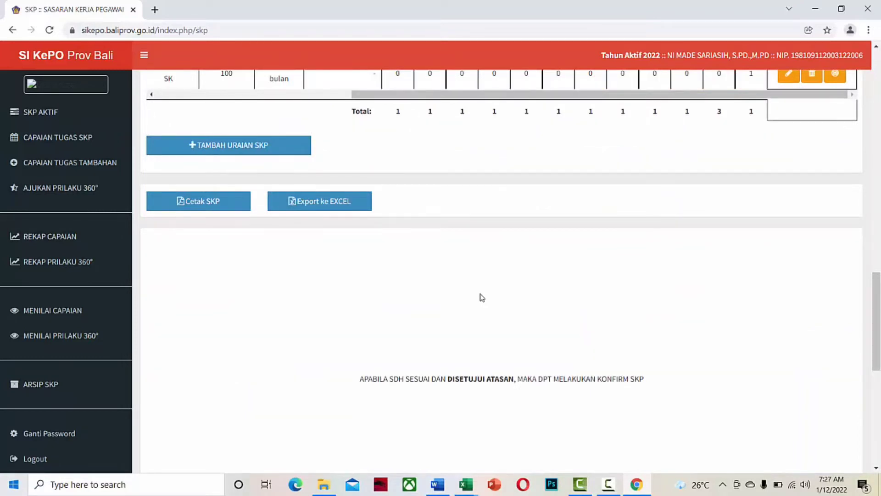
pyautogui.scroll(-5, 477, 291)
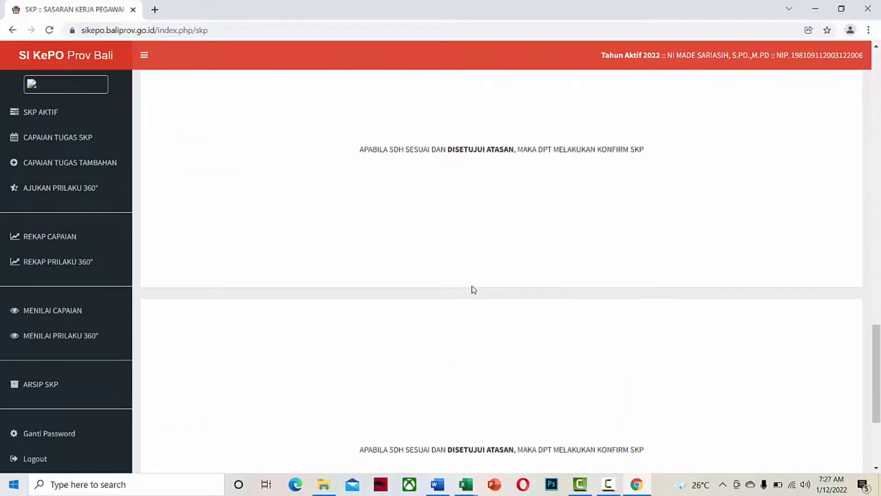
pyautogui.scroll(-3, 474, 289)
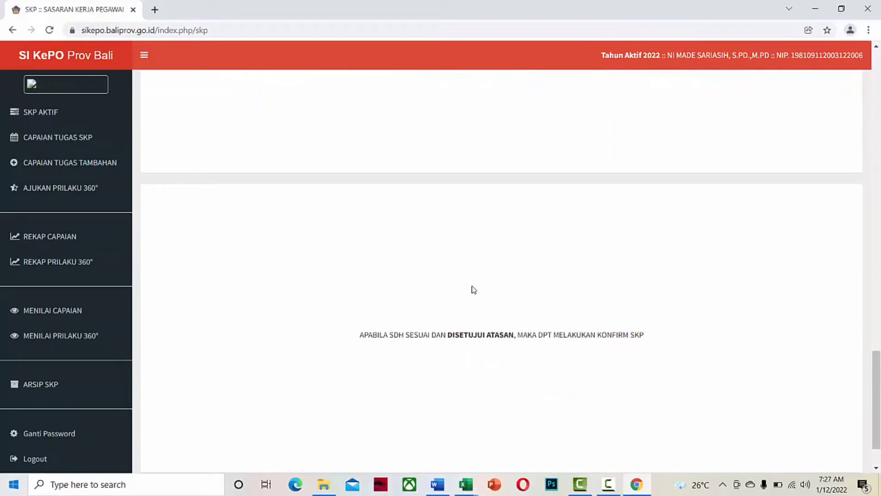
pyautogui.scroll(-2, 473, 290)
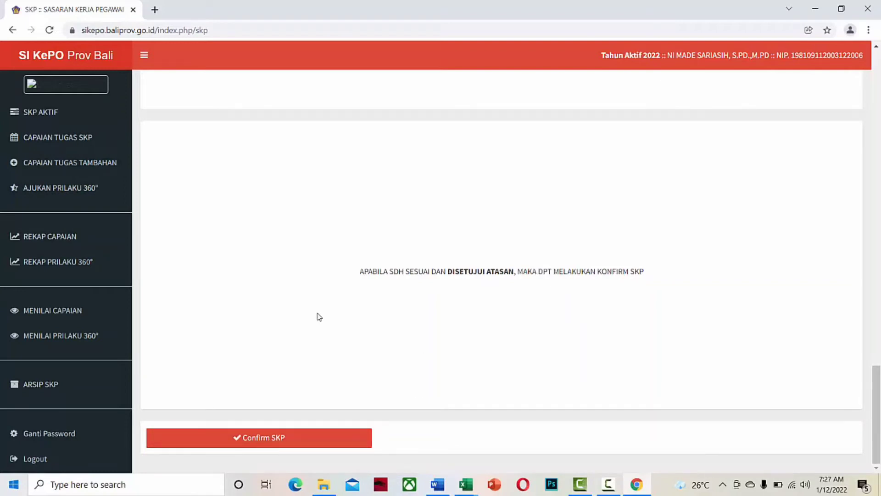
pyautogui.scroll(1, 319, 317)
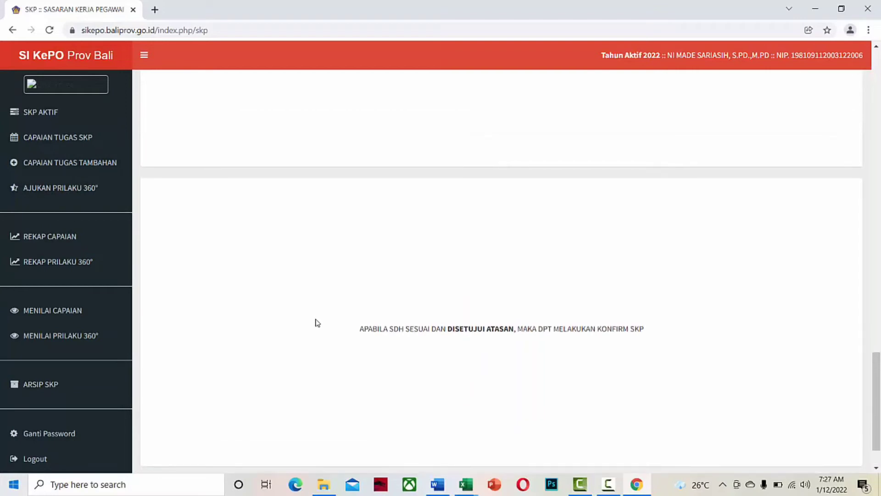
# Open AJUKAN PRILAKU 360°, start a new Tambah Pengajuan request, and reload the assessor list.
pyautogui.click(49, 192)
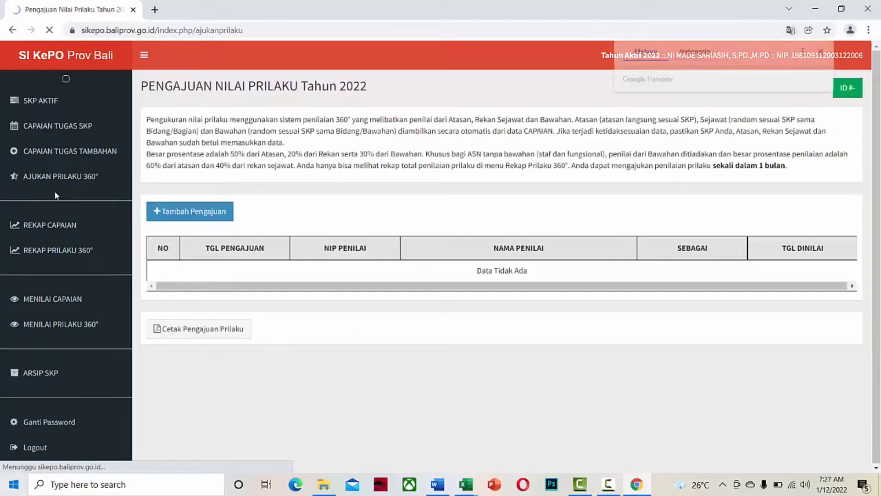
pyautogui.click(214, 215)
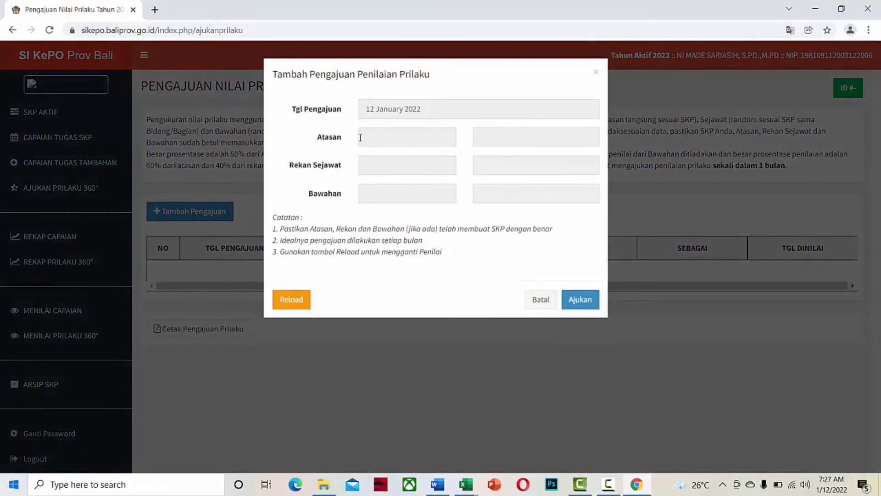
pyautogui.click(295, 300)
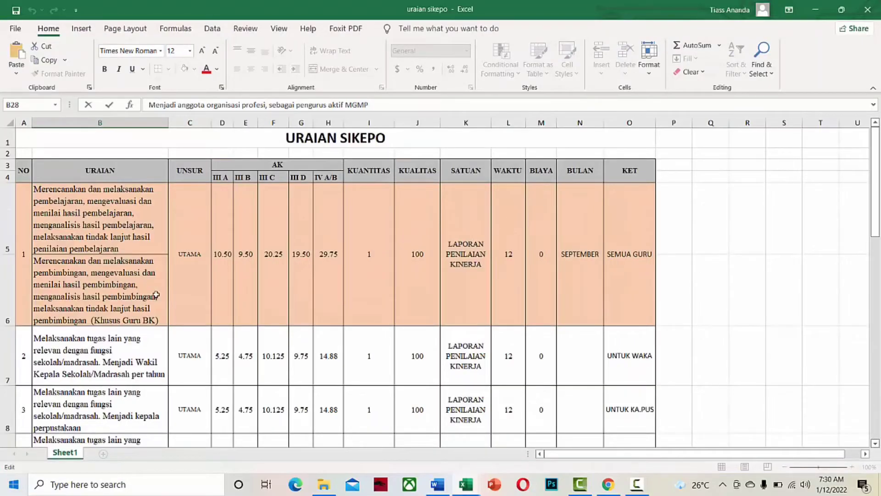
# Scroll down to row 16 and enlarge its height so the description ending in provinsi shows.
pyautogui.click(876, 443)
pyautogui.click(876, 443)
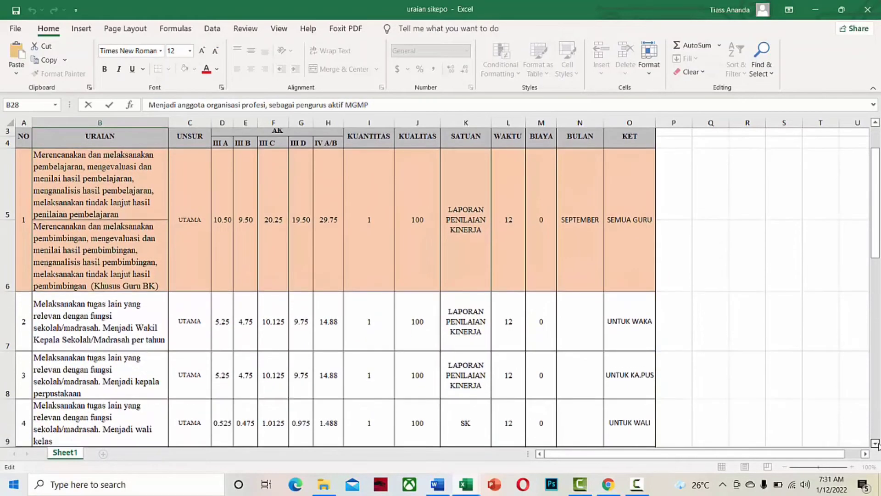
pyautogui.click(876, 443)
pyautogui.click(876, 443)
pyautogui.click(876, 443)
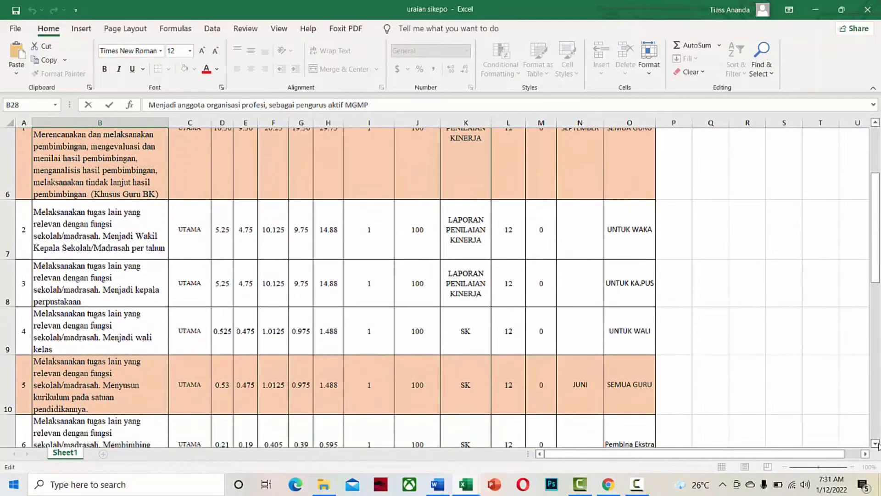
pyautogui.click(875, 443)
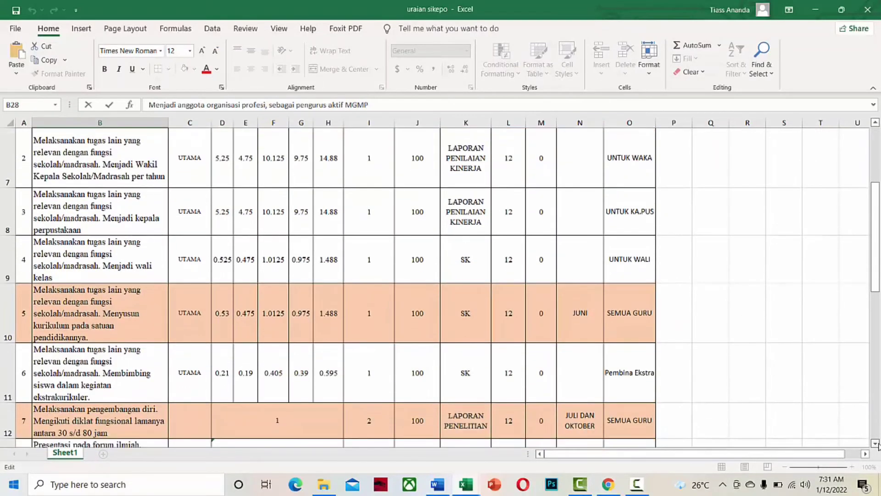
pyautogui.click(876, 444)
pyautogui.click(876, 444)
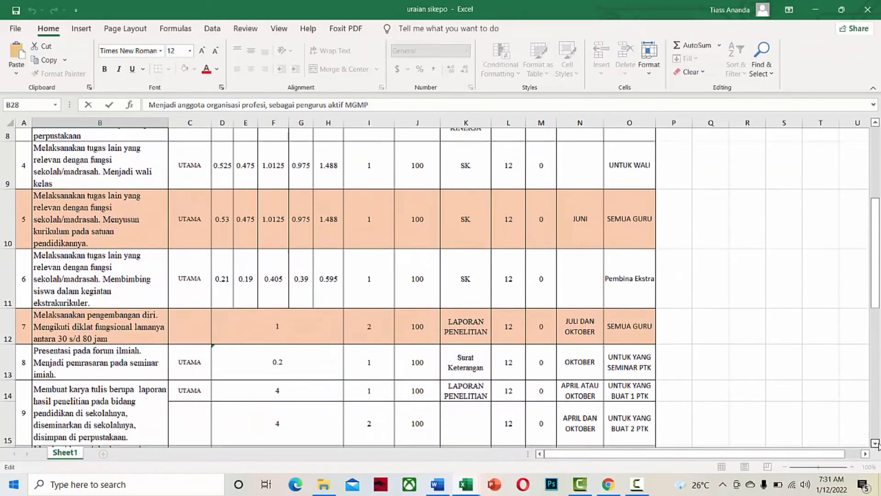
pyautogui.click(876, 443)
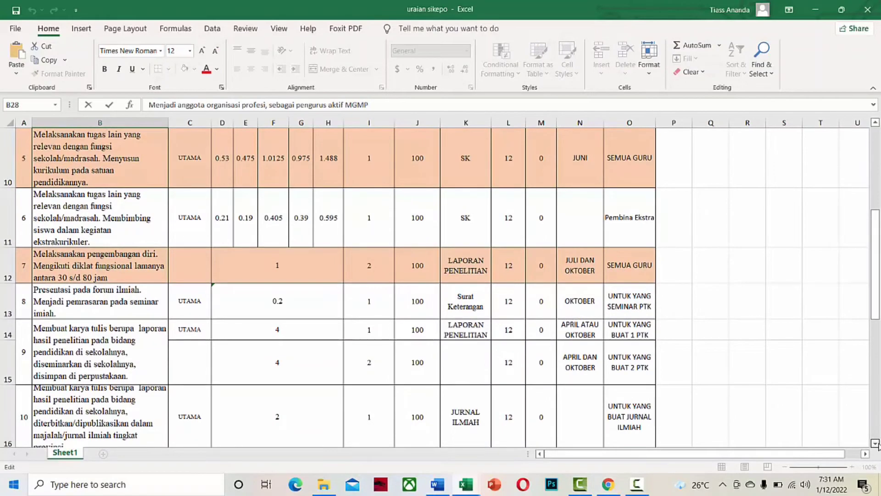
pyautogui.click(875, 444)
pyautogui.click(876, 443)
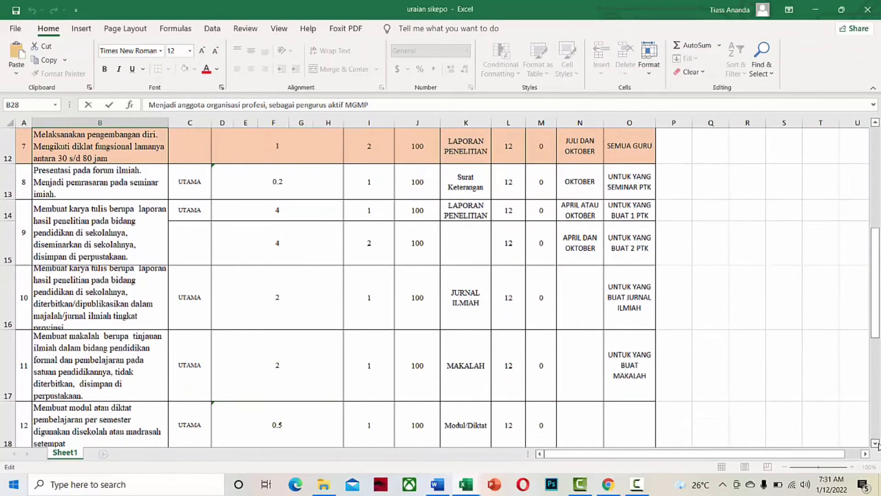
pyautogui.click(876, 443)
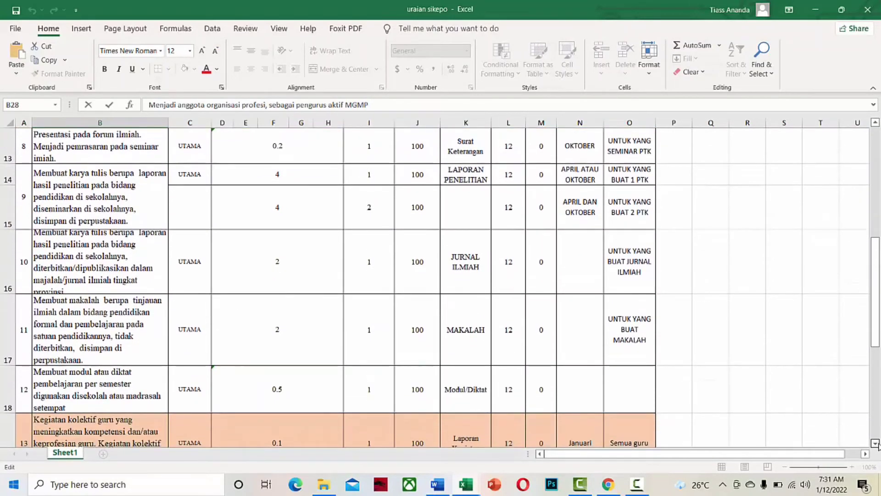
pyautogui.click(875, 443)
pyautogui.click(876, 444)
pyautogui.click(875, 444)
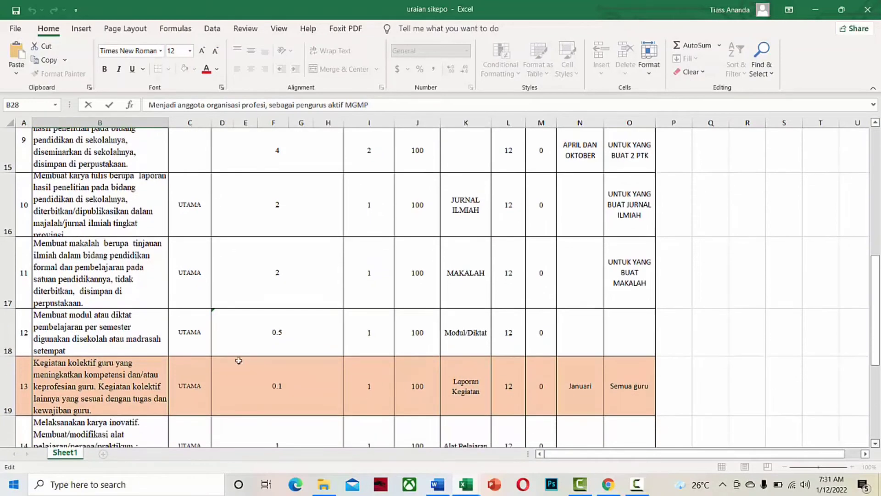
pyautogui.click(10, 235)
pyautogui.moveTo(10, 237); pyautogui.dragTo(10, 245)
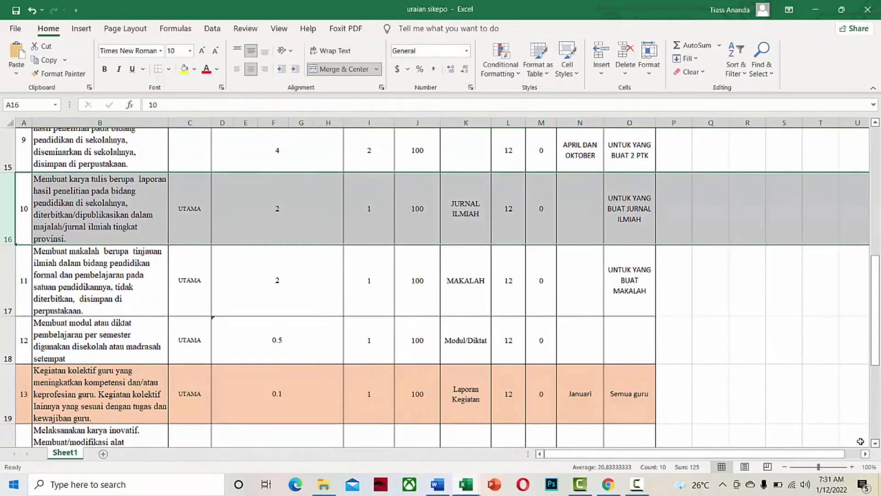
# Scroll back up to the top of the URAIAN SIKEPO table.
pyautogui.click(876, 443)
pyautogui.click(876, 443)
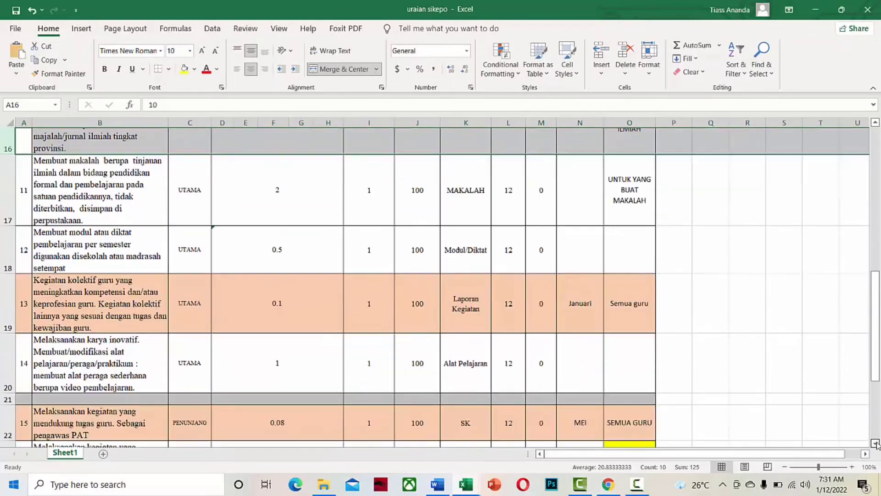
pyautogui.click(875, 443)
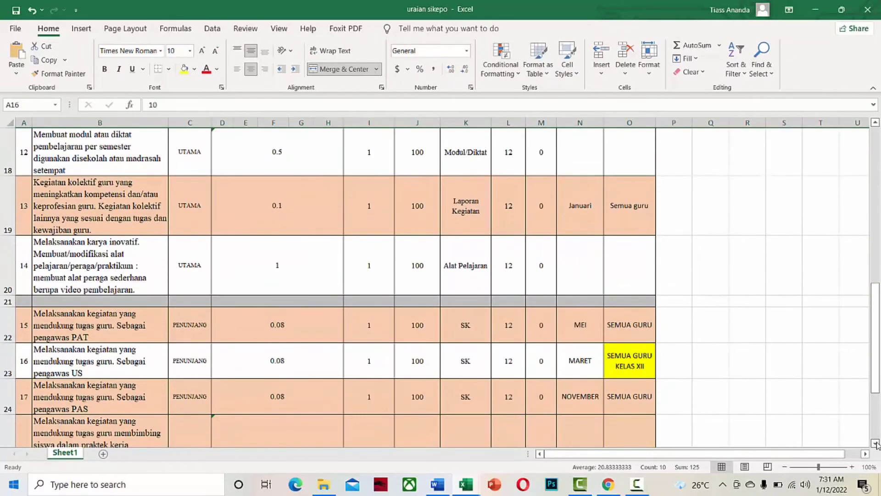
pyautogui.click(876, 444)
pyautogui.click(876, 443)
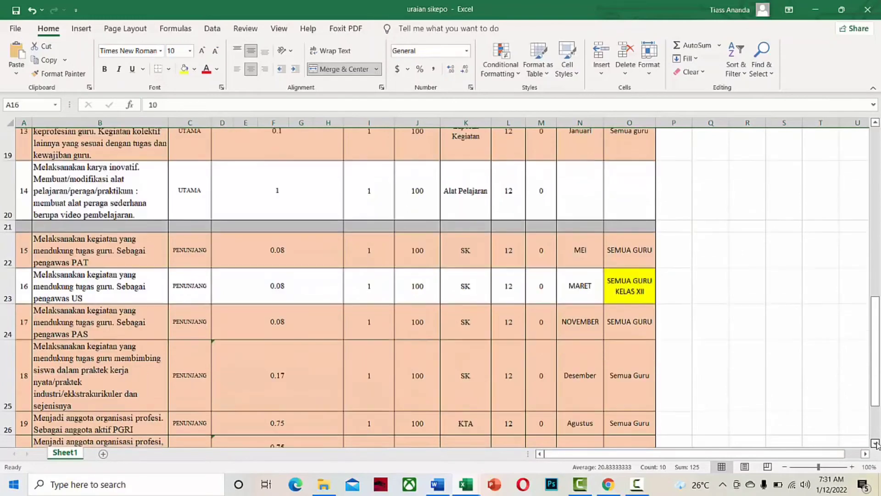
pyautogui.click(876, 443)
pyautogui.click(876, 443)
pyautogui.click(875, 443)
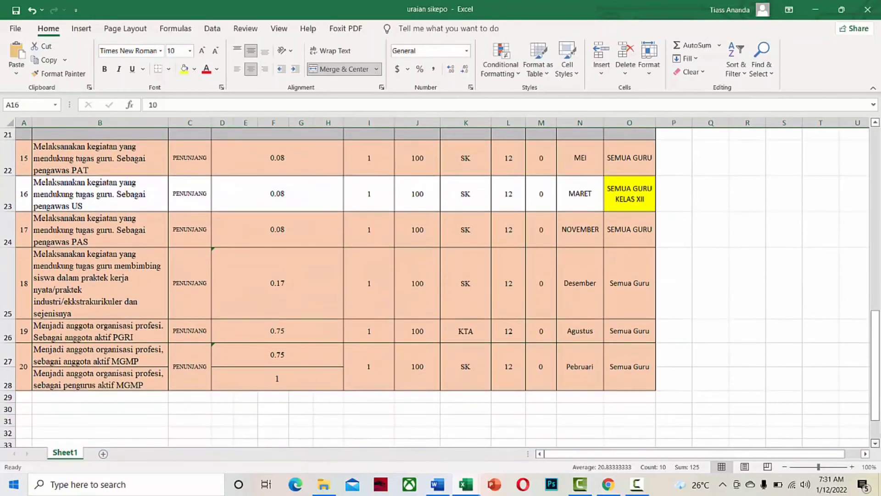
pyautogui.click(875, 123)
pyautogui.click(876, 123)
pyautogui.click(875, 123)
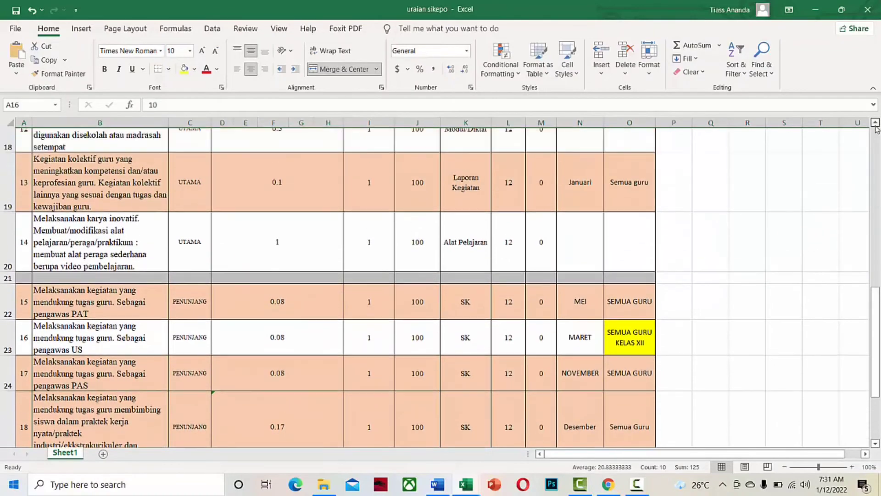
pyautogui.click(875, 123)
pyautogui.click(875, 123)
pyautogui.click(876, 123)
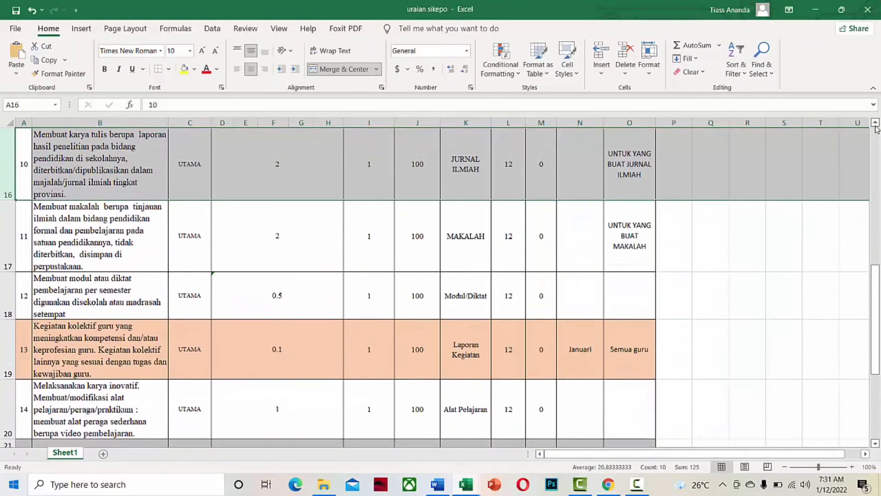
pyautogui.click(875, 123)
pyautogui.click(875, 123)
pyautogui.click(876, 123)
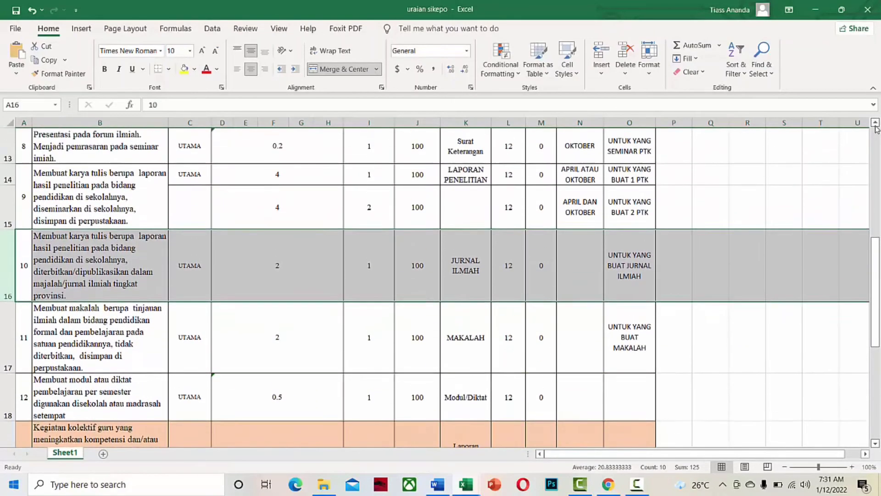
pyautogui.click(876, 123)
pyautogui.click(875, 123)
pyautogui.click(876, 123)
pyautogui.click(875, 123)
pyautogui.click(875, 123)
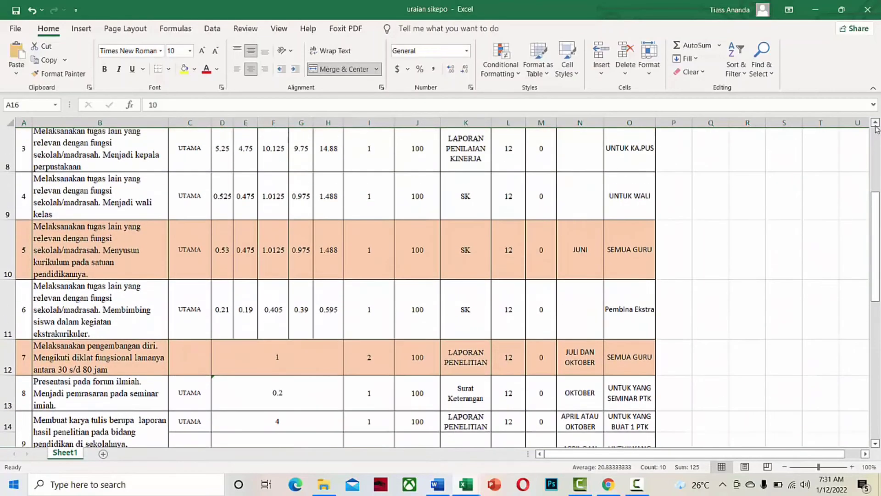
pyautogui.click(875, 123)
pyautogui.click(875, 123)
pyautogui.click(876, 123)
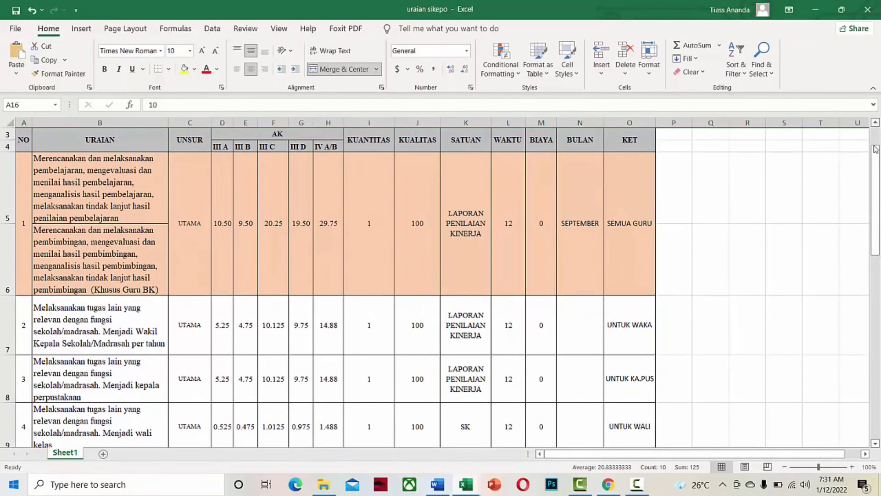
pyautogui.scroll(-4, 395, 330)
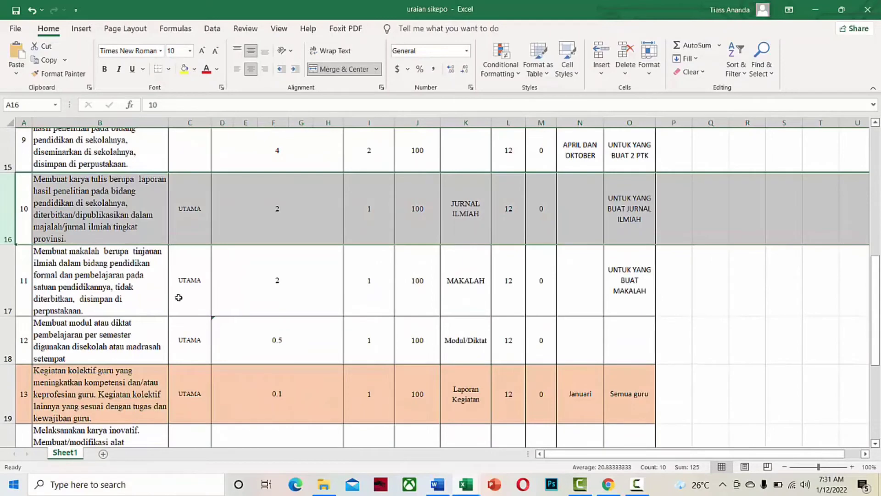
pyautogui.scroll(-1, 207, 298)
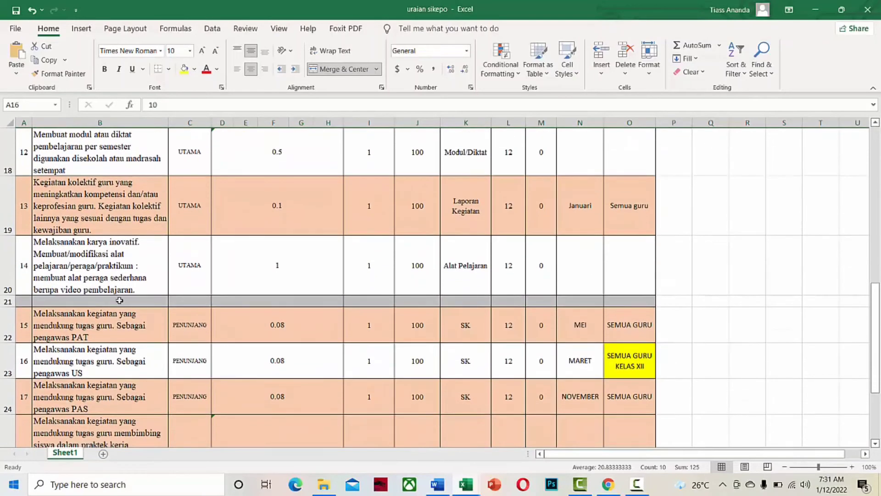
pyautogui.click(114, 301)
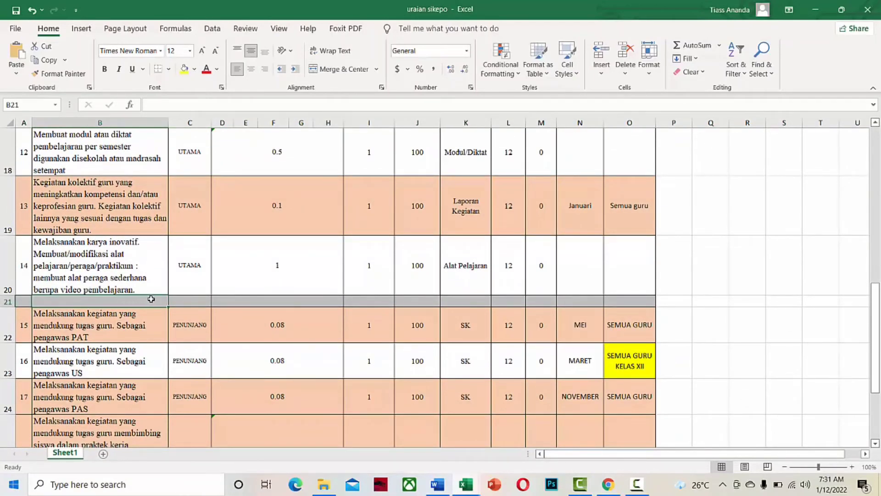
pyautogui.scroll(6, 184, 298)
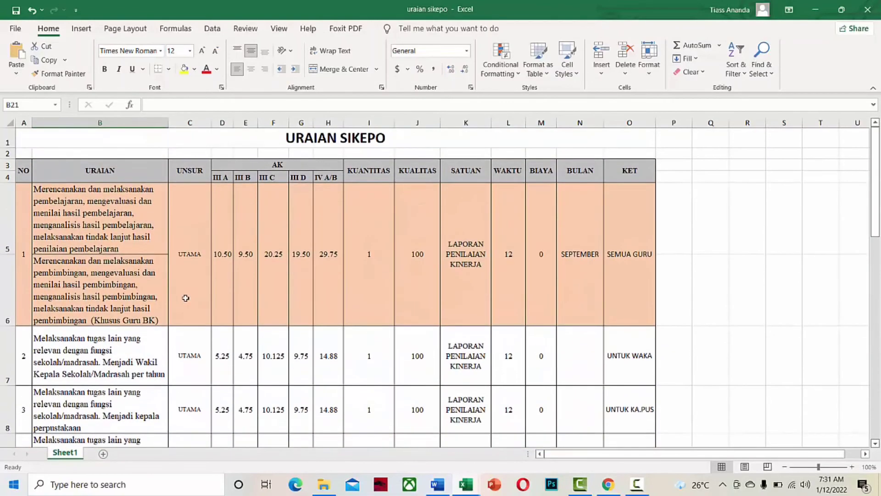
pyautogui.scroll(-5, 185, 298)
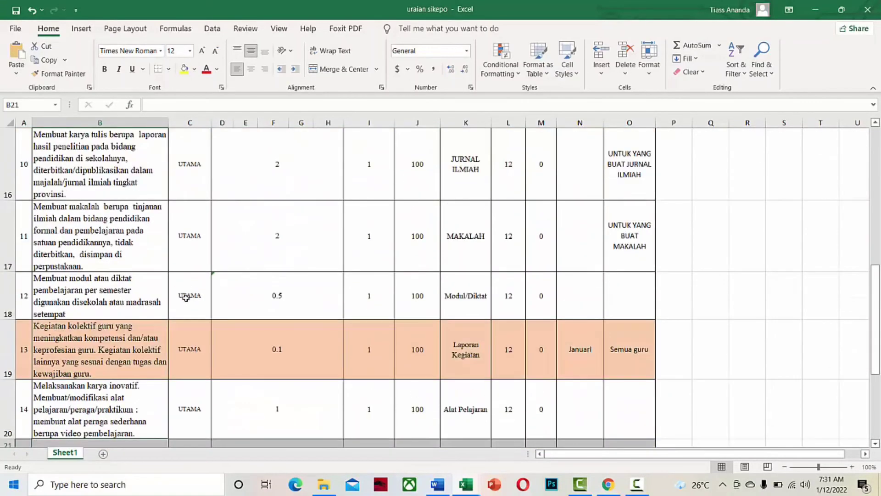
pyautogui.scroll(-2, 187, 298)
pyautogui.scroll(-1, 342, 331)
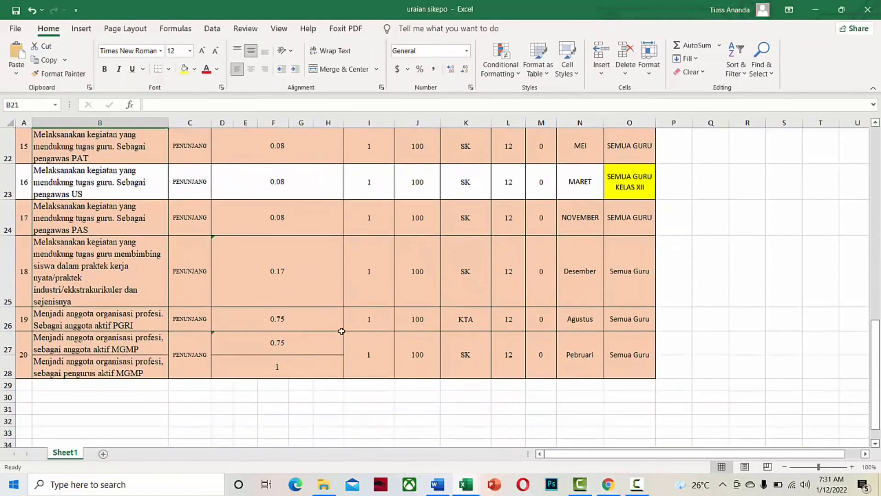
pyautogui.click(637, 484)
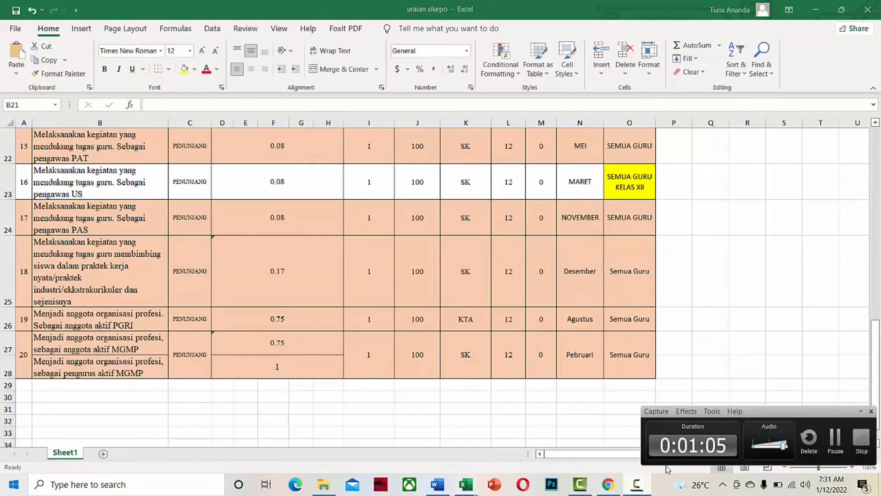
pyautogui.click(825, 440)
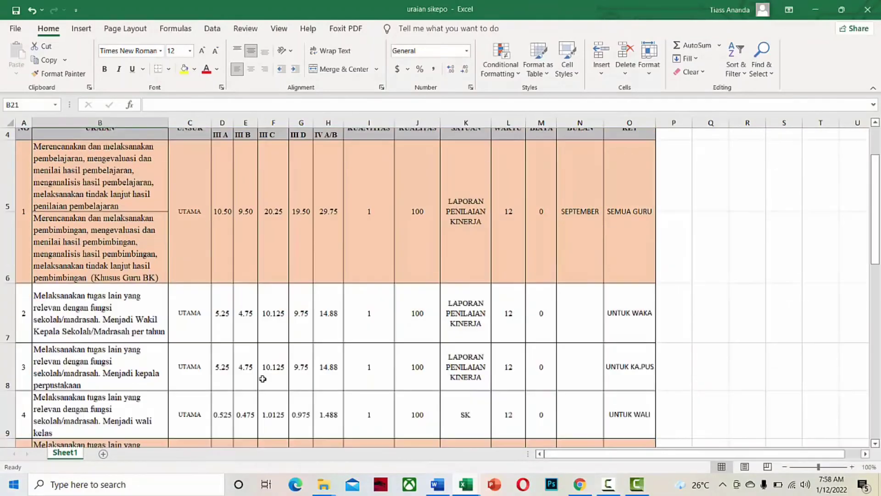
pyautogui.scroll(3, 246, 354)
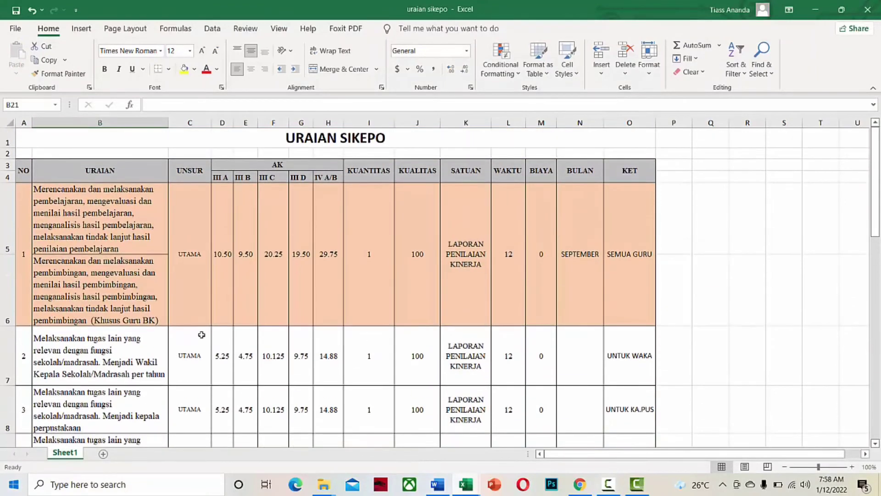
pyautogui.click(339, 277)
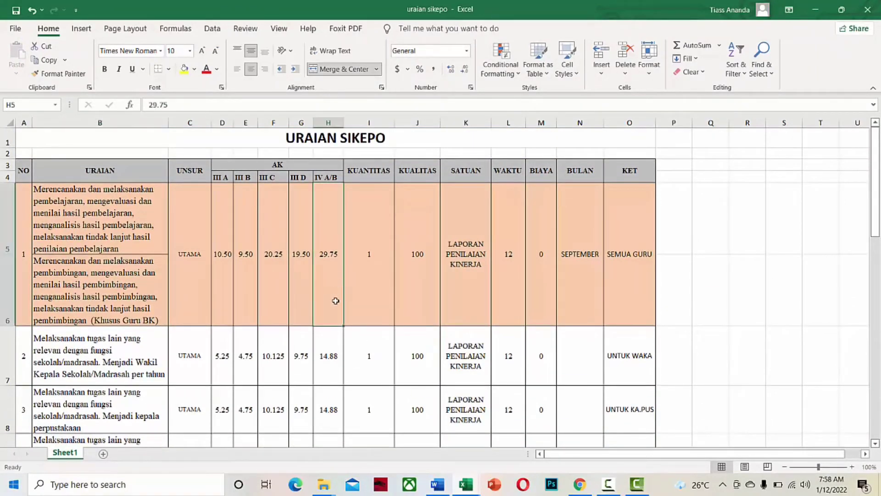
pyautogui.scroll(-1, 331, 323)
pyautogui.click(331, 323)
pyautogui.scroll(-1, 332, 322)
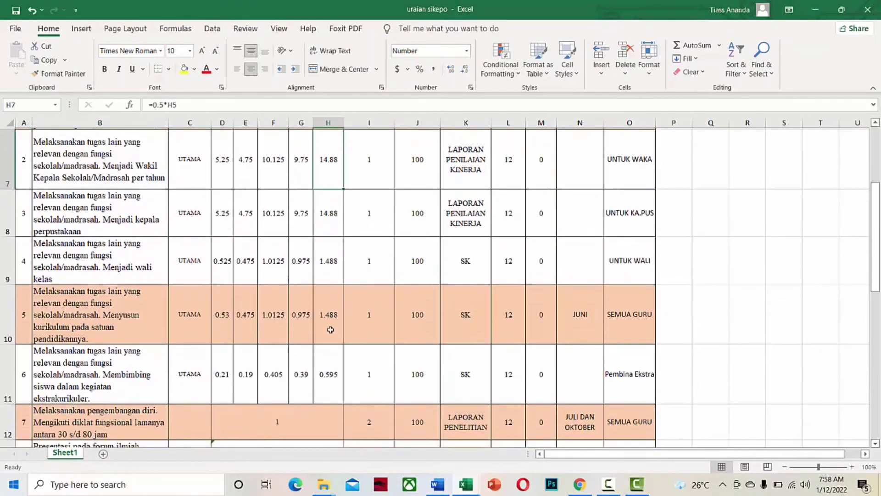
pyautogui.scroll(1, 335, 294)
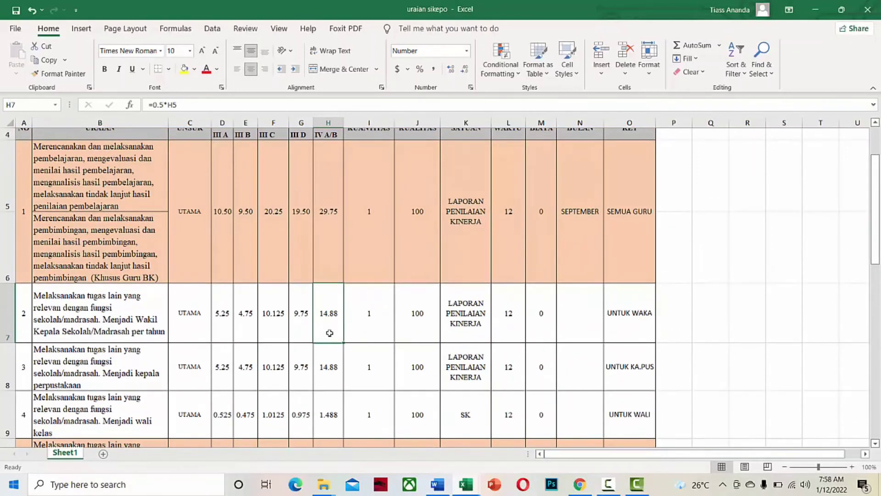
pyautogui.click(327, 360)
pyautogui.press('Down')
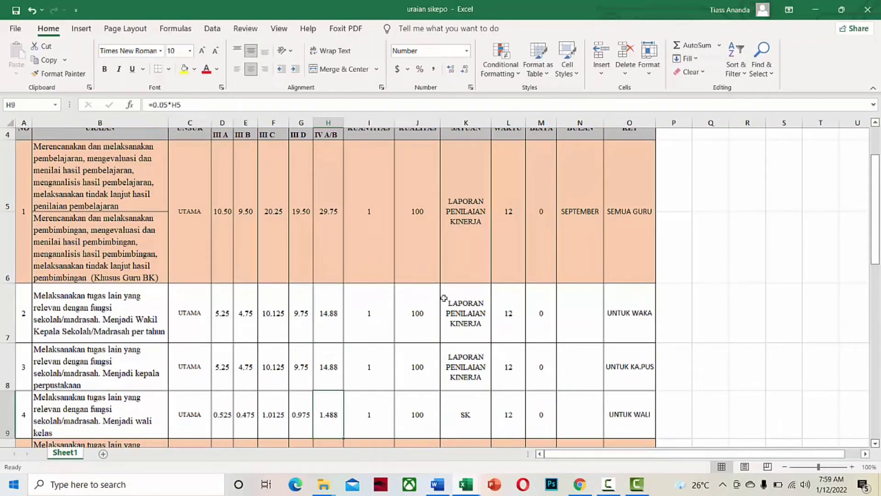
pyautogui.press('Down')
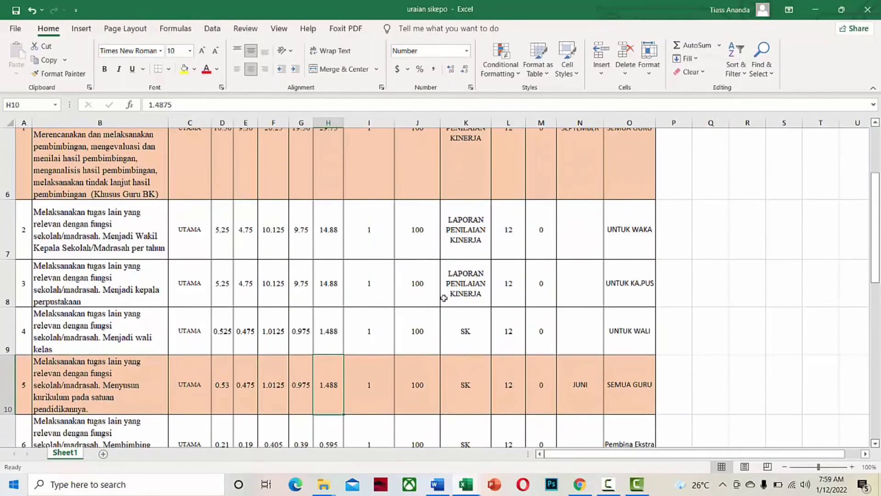
pyautogui.press('Down')
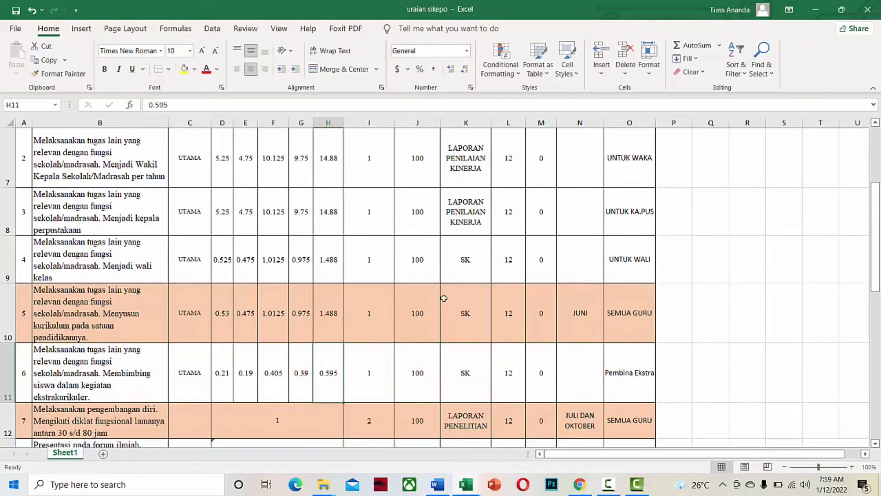
pyautogui.press('Down')
pyautogui.press('Down')
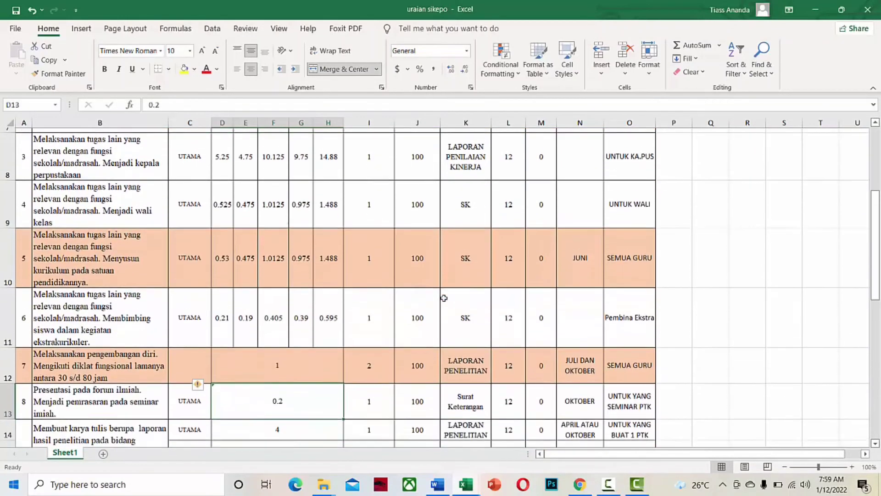
pyautogui.click(374, 308)
pyautogui.scroll(-2, 364, 320)
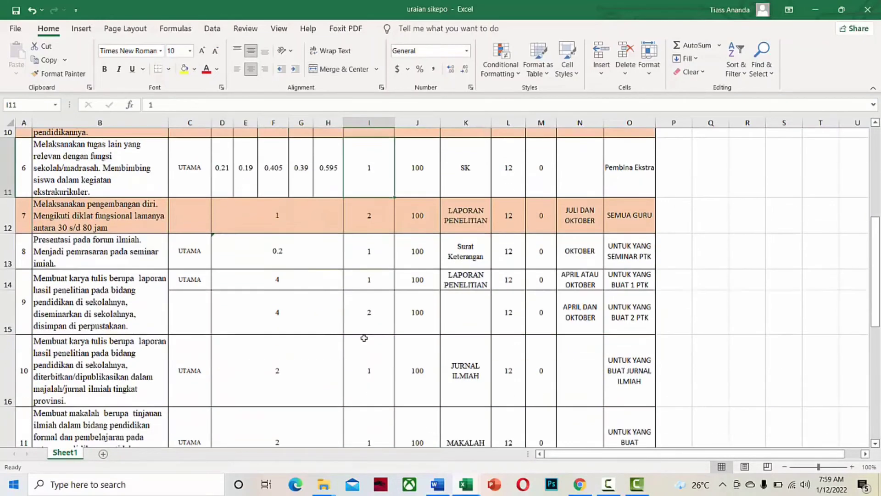
pyautogui.scroll(1, 364, 338)
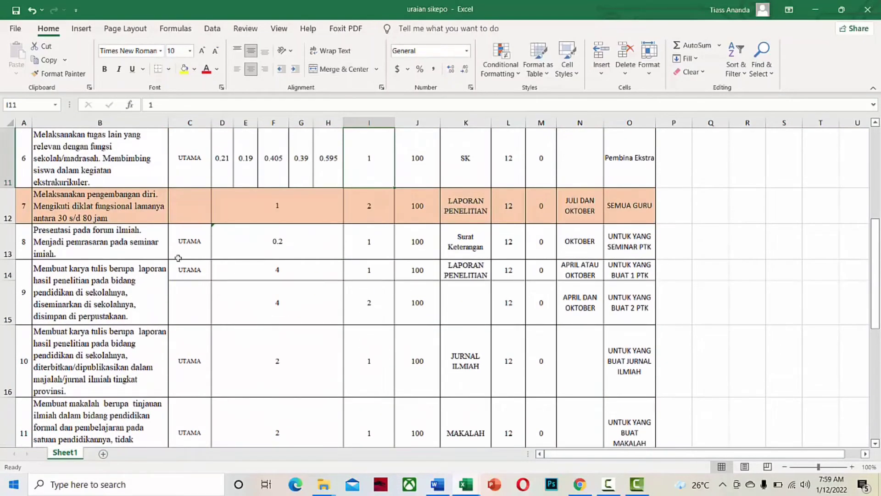
pyautogui.click(138, 242)
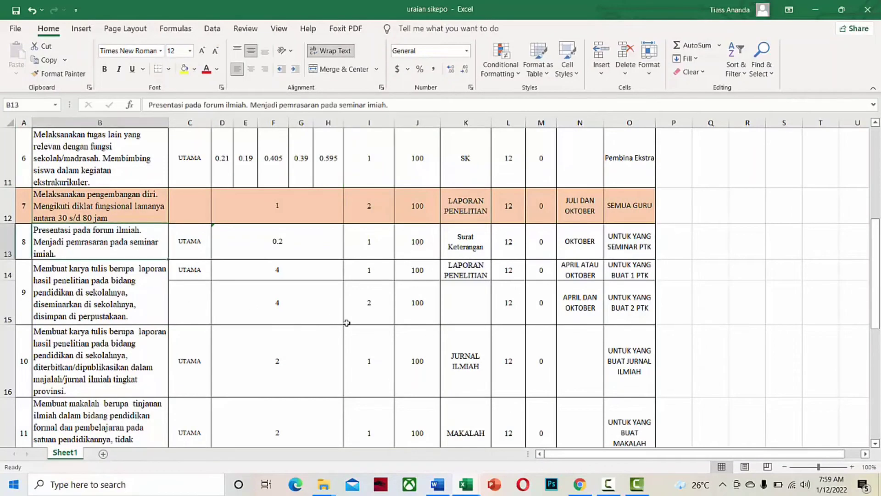
pyautogui.scroll(-1, 346, 328)
pyautogui.scroll(-1, 346, 328)
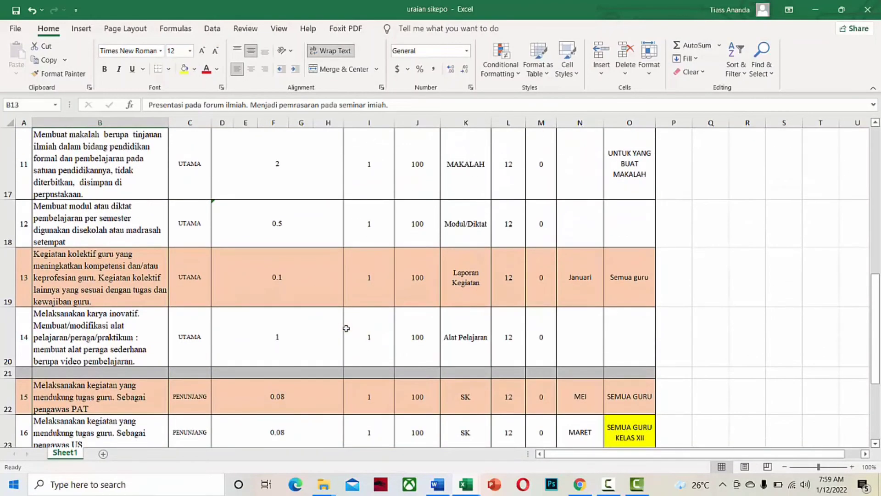
pyautogui.scroll(-3, 346, 328)
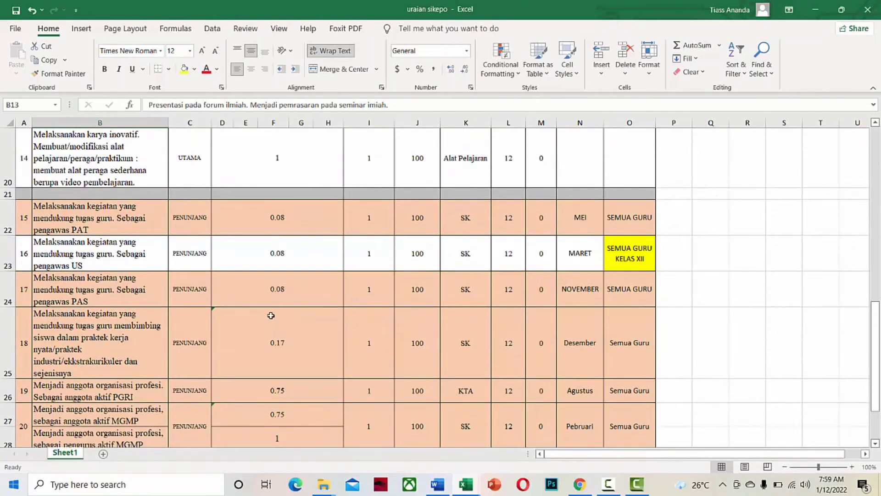
pyautogui.click(298, 237)
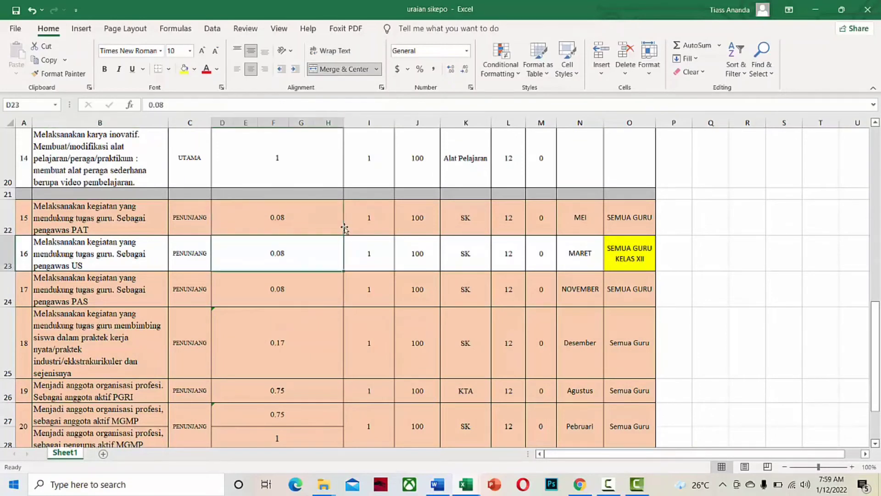
pyautogui.press('Down')
pyautogui.press('Down')
pyautogui.press('Down')
pyautogui.press('Down')
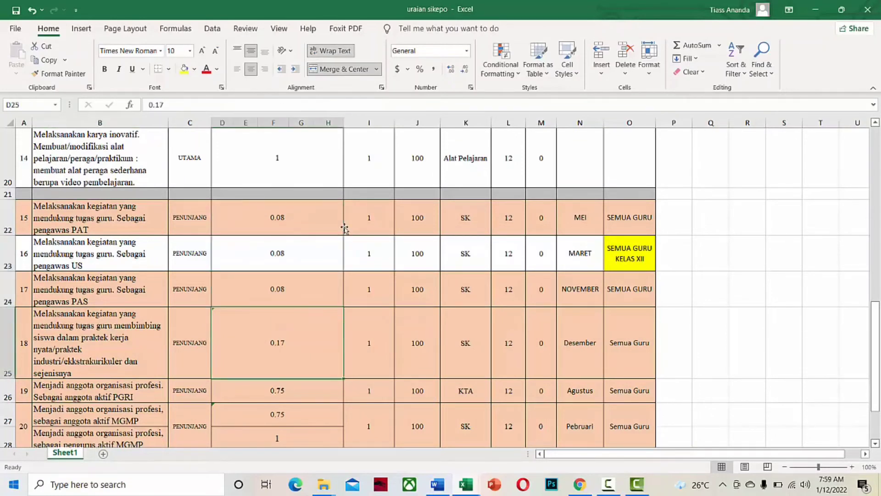
pyautogui.press('Down')
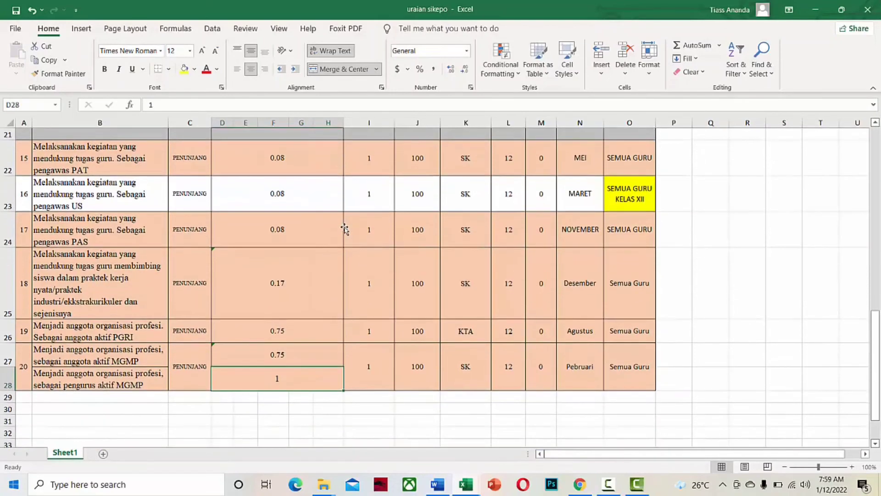
pyautogui.scroll(1, 303, 235)
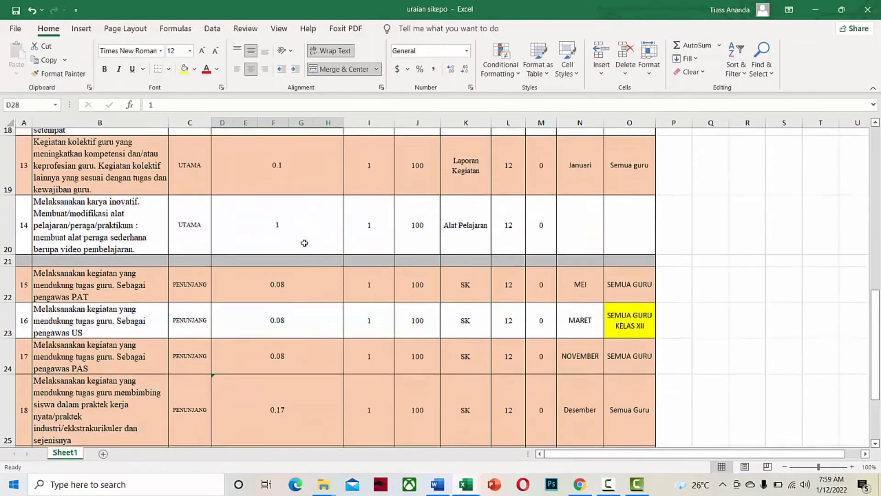
# Scroll through the uraian sikepo sheet reviewing reference values like item 9's 4-credit research report.
pyautogui.scroll(2, 305, 255)
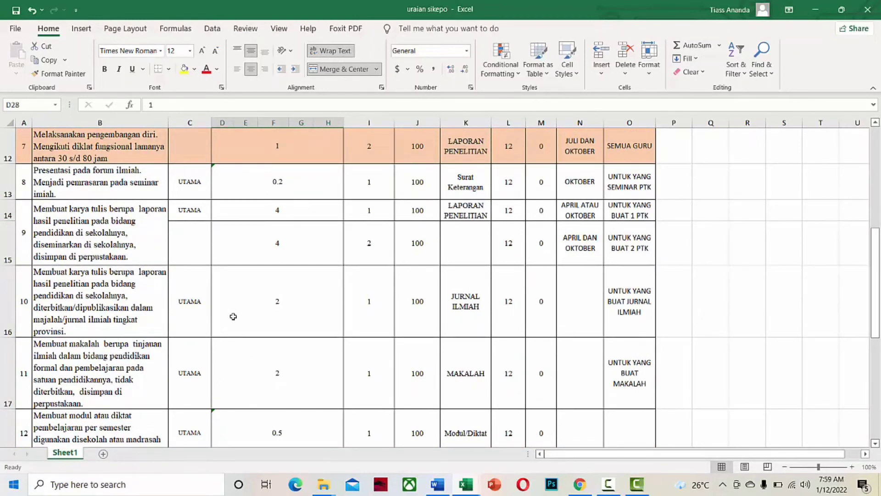
pyautogui.scroll(1, 305, 296)
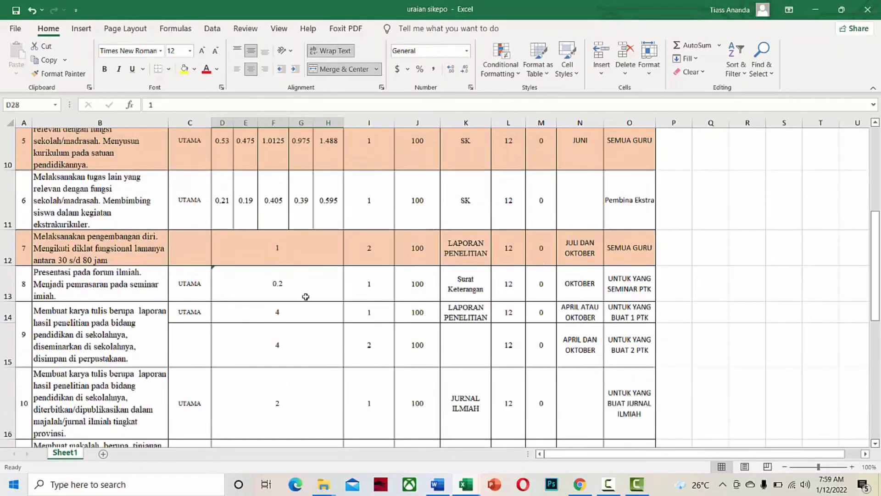
pyautogui.scroll(1, 306, 297)
pyautogui.scroll(-3, 228, 325)
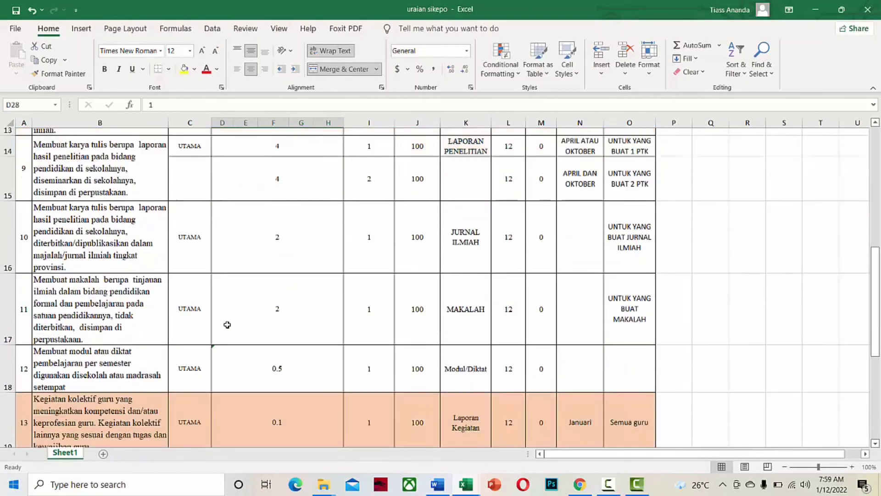
pyautogui.scroll(-1, 227, 325)
pyautogui.scroll(1, 227, 324)
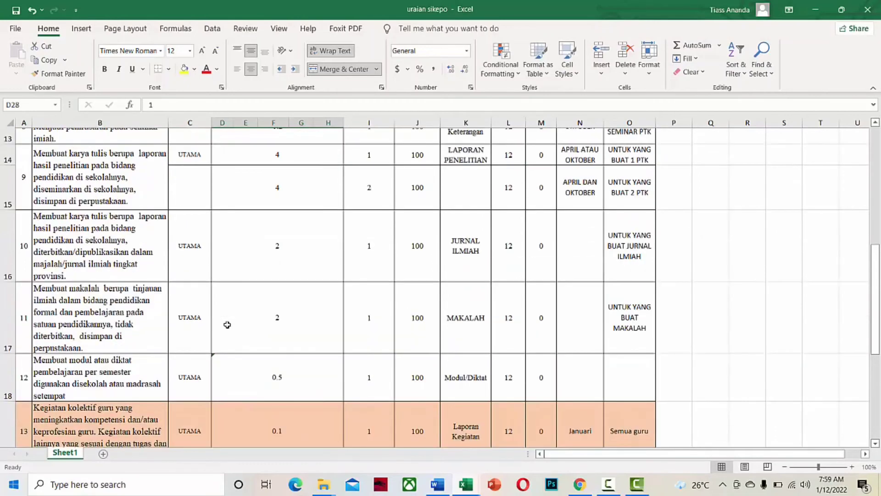
pyautogui.scroll(2, 227, 324)
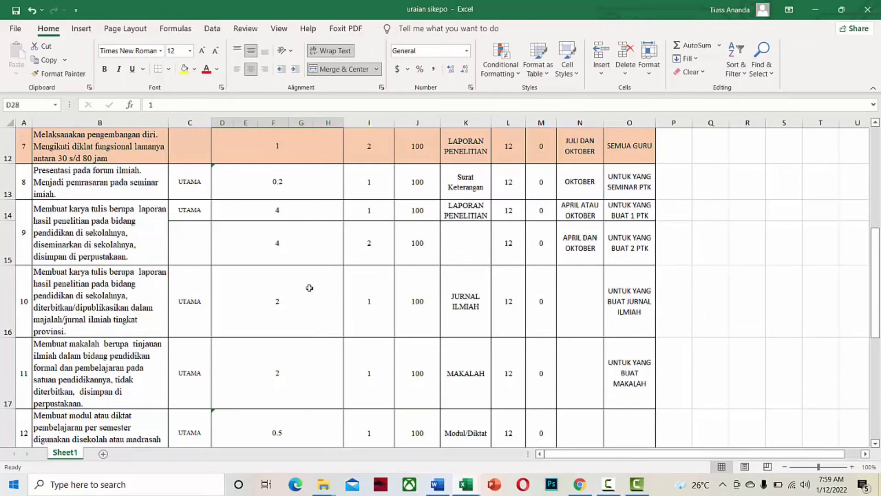
pyautogui.scroll(-1, 380, 334)
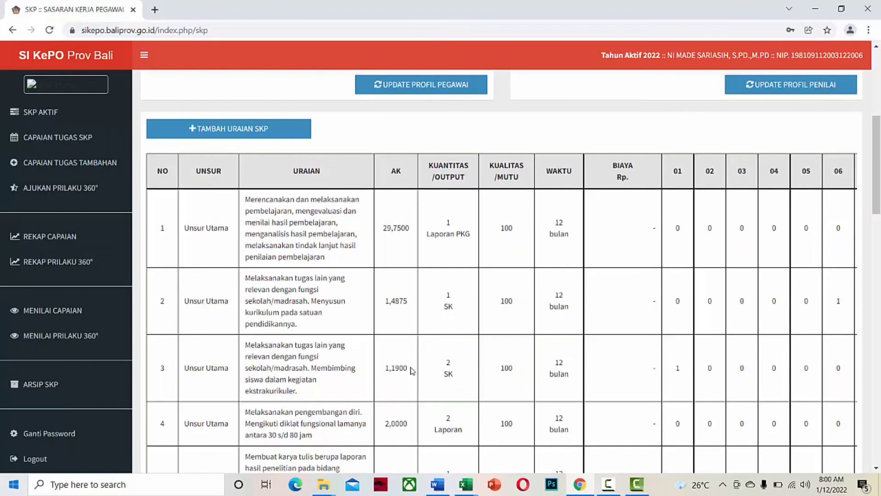
# Edit the extracurricular-guidance item, replacing angka kredit 0.595 with 0.2975, and save.
pyautogui.hscroll(5, 596, 370)
pyautogui.hscroll(2, 810, 378)
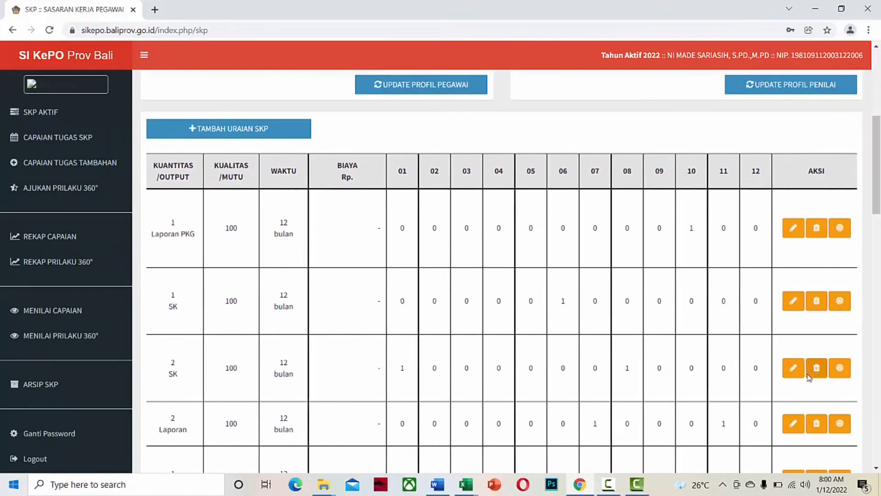
pyautogui.click(792, 367)
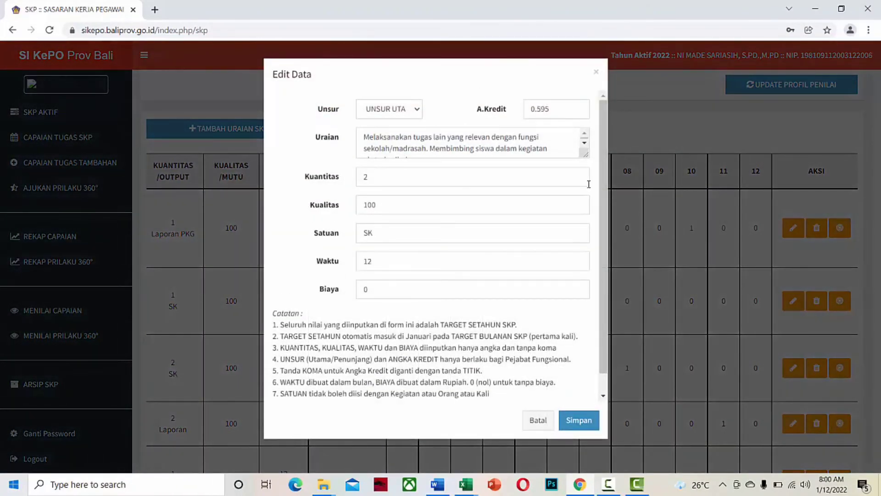
pyautogui.scroll(-1, 561, 166)
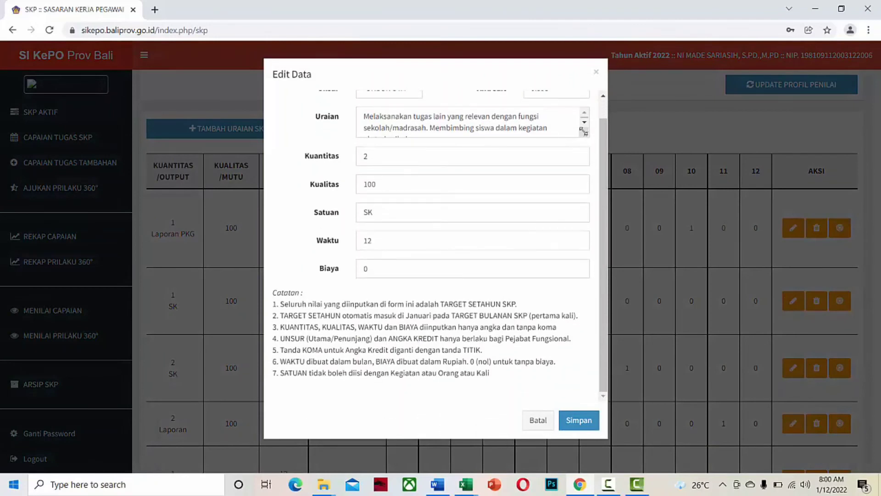
pyautogui.click(585, 123)
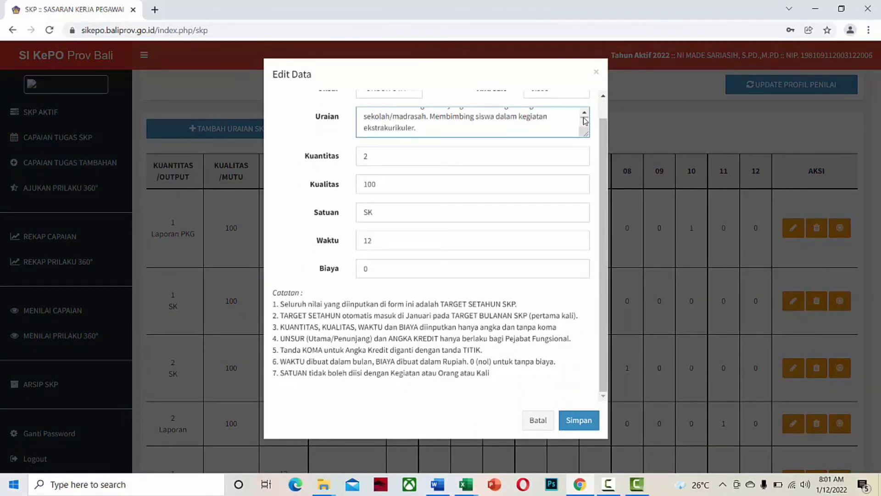
pyautogui.click(584, 113)
pyautogui.click(584, 113)
pyautogui.scroll(1, 582, 124)
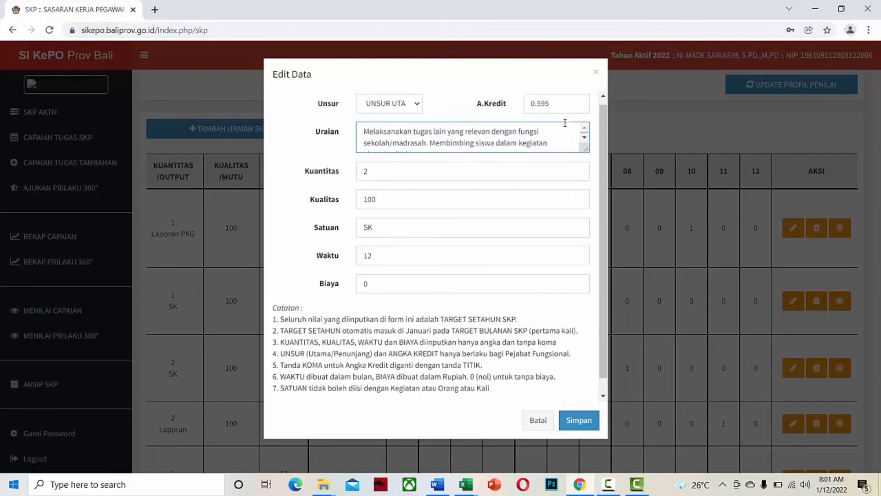
pyautogui.moveTo(564, 112); pyautogui.dragTo(517, 116)
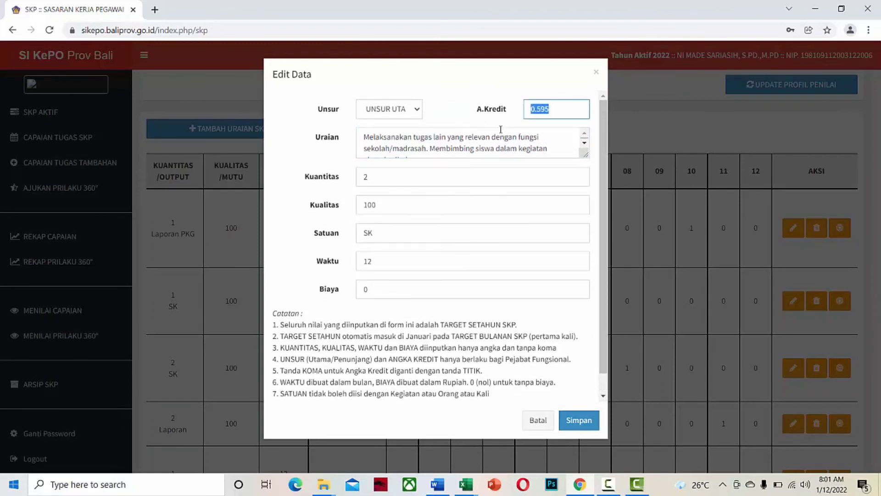
pyautogui.write('0.2975')
pyautogui.click(579, 419)
pyautogui.click(431, 321)
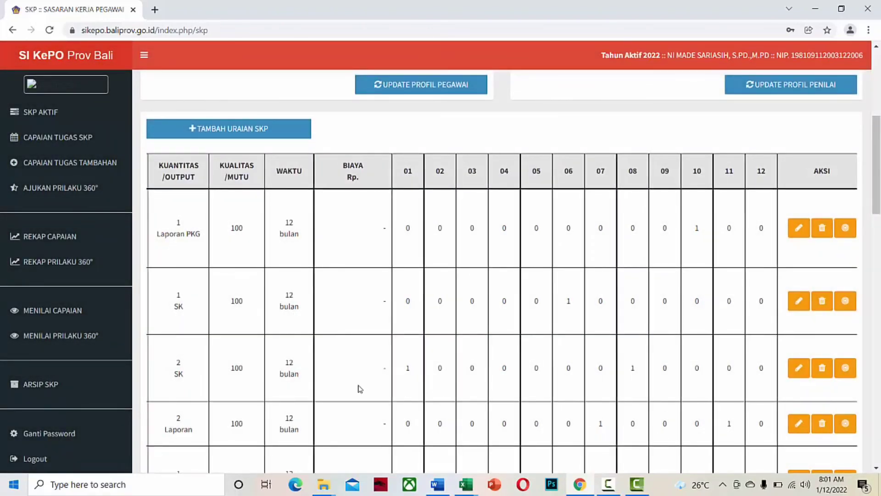
# Scroll the SKP table left to confirm the extracurricular item shows AK 0,5950.
pyautogui.hscroll(-4, 361, 389)
pyautogui.hscroll(-2, 361, 389)
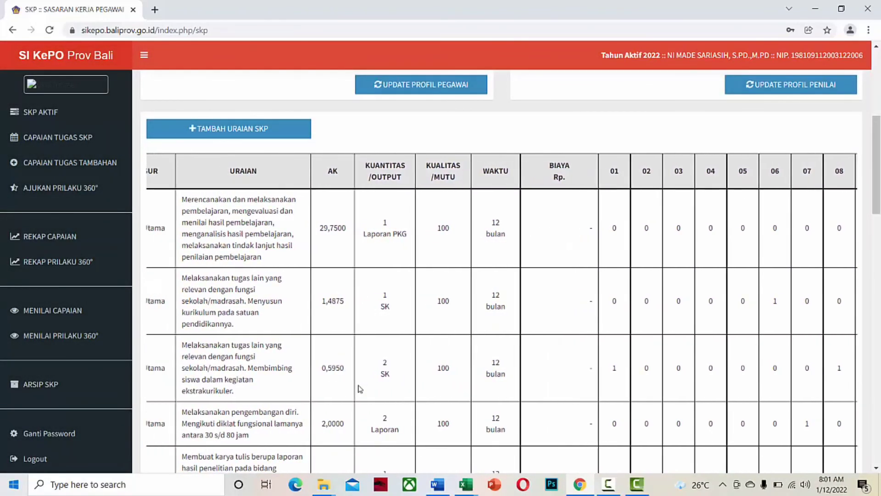